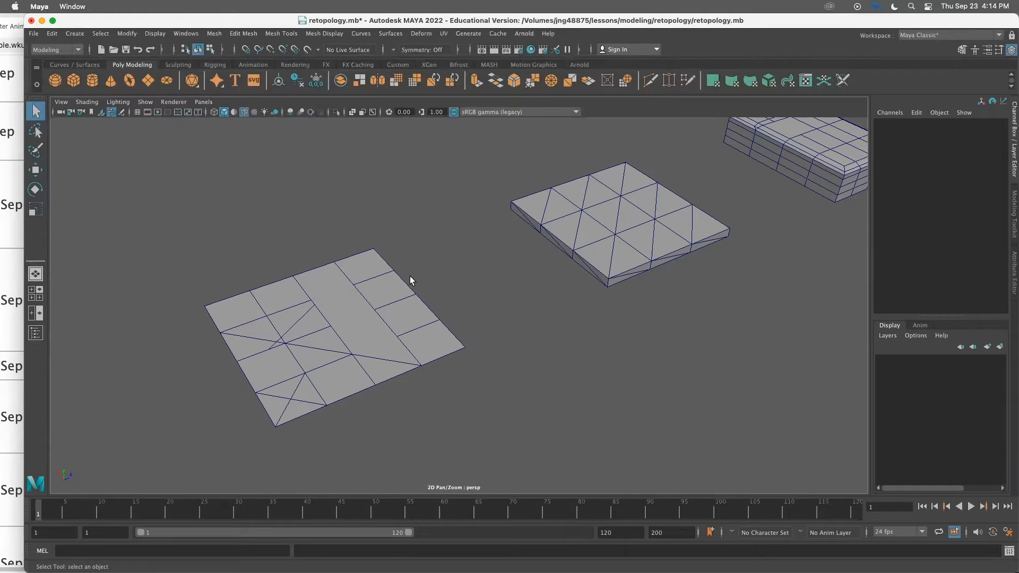
Examine the triangulated plane's edge layout from several angles
alt+middle_drag(384, 328, 448, 272)
scroll(363, 282, up, 5)
alt+drag(363, 282, 371, 293)
alt+right_drag(371, 294, 336, 261)
alt+middle_drag(336, 262, 308, 251)
alt+right_drag(309, 251, 336, 237)
alt+drag(336, 236, 316, 275)
alt+middle_drag(315, 275, 340, 254)
alt+drag(339, 253, 321, 268)
alt+middle_drag(321, 268, 324, 265)
mouse_move(324, 264)
alt+mouse_down()
mouse_move(333, 272)
mouse_move(321, 262)
alt+mouse_up()
alt+middle_drag(322, 263, 296, 276)
alt+right_drag(295, 275, 335, 270)
alt+middle_drag(336, 271, 346, 290)
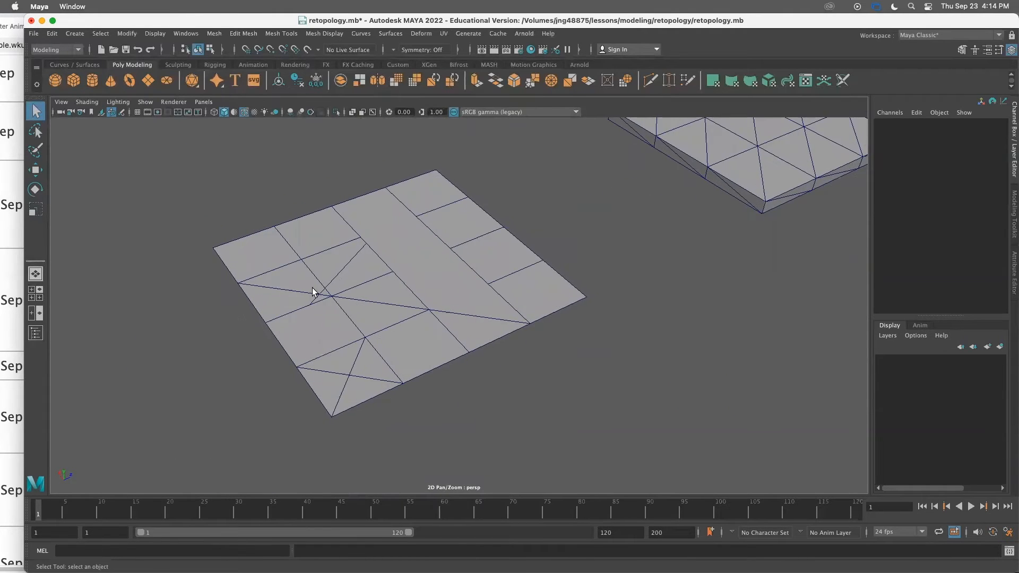
alt+right_drag(316, 290, 348, 291)
alt+drag(348, 287, 347, 291)
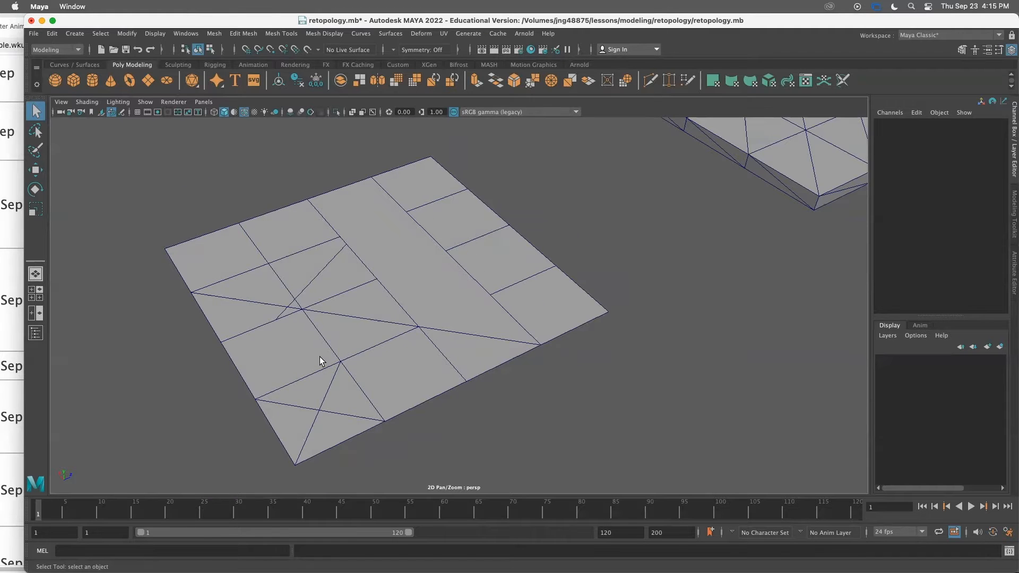
alt+drag(361, 341, 364, 335)
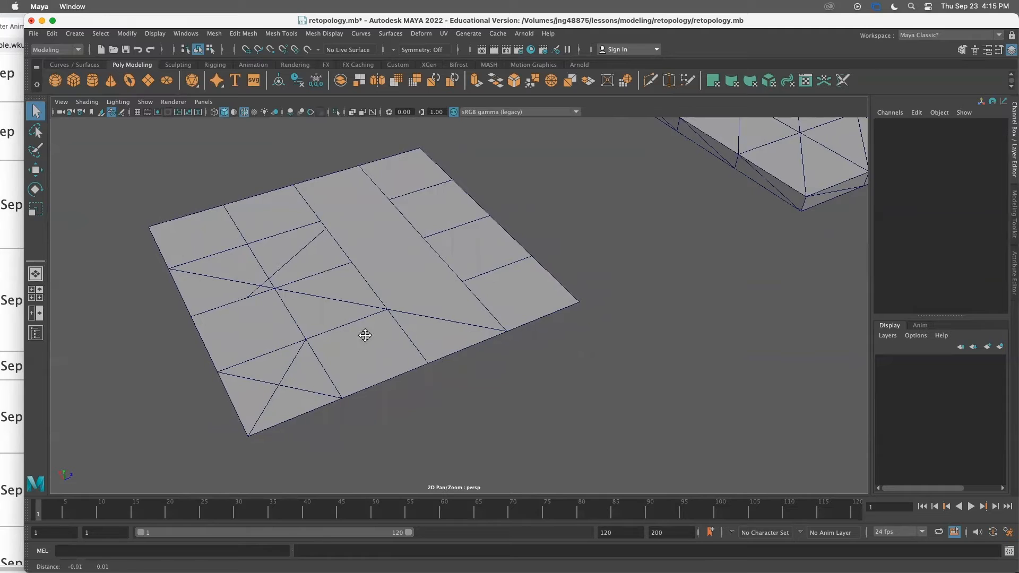
alt+middle_drag(365, 335, 366, 320)
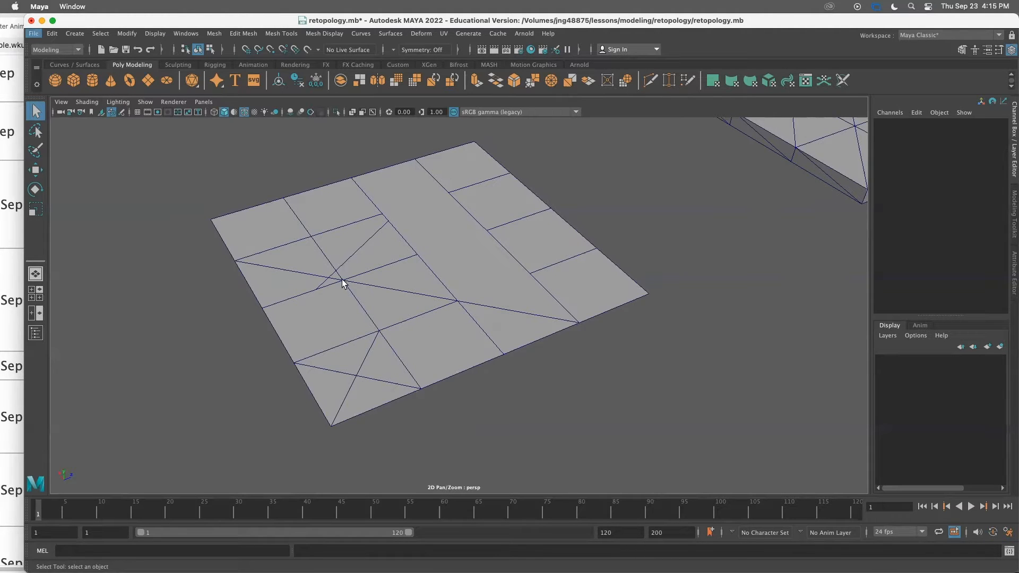
Duplicate the triangulated plane and move the copy aside along X as a backup
alt+right_drag(371, 284, 386, 208)
scroll(406, 309, down, 3)
right_drag(391, 248, 450, 232)
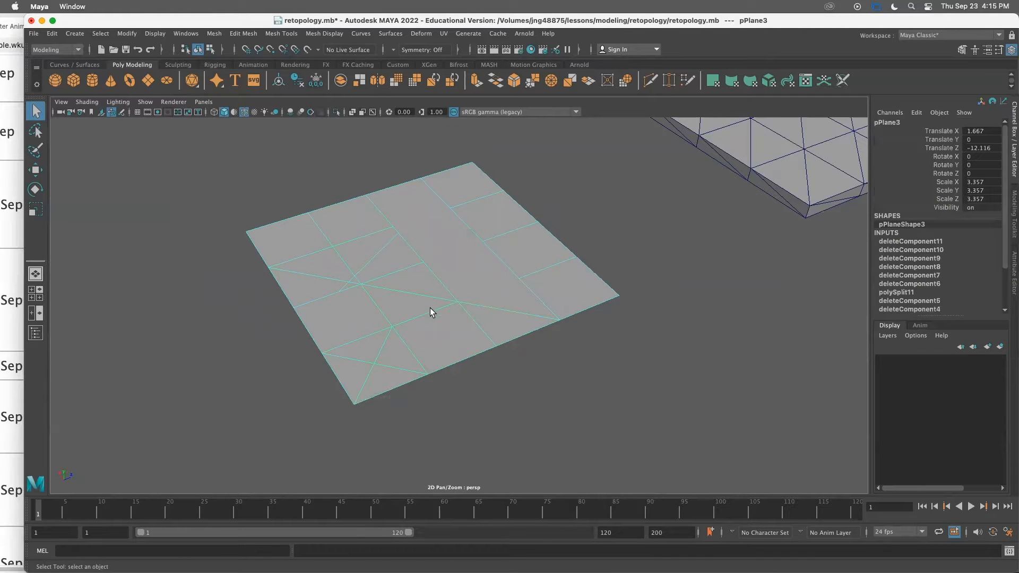
key(ctrl+d)
scroll(453, 336, down, 3)
key(w)
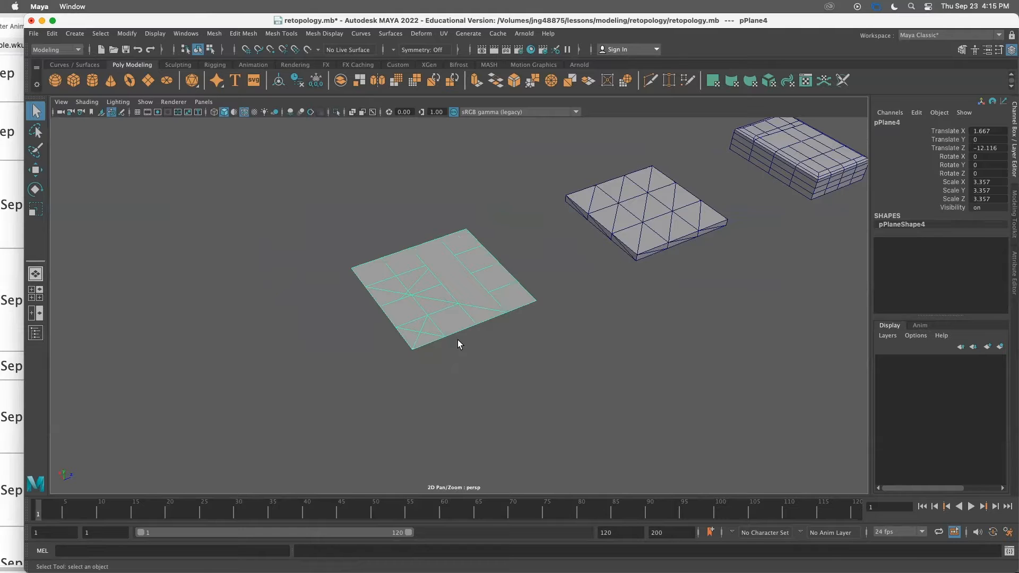
drag(422, 251, 309, 132)
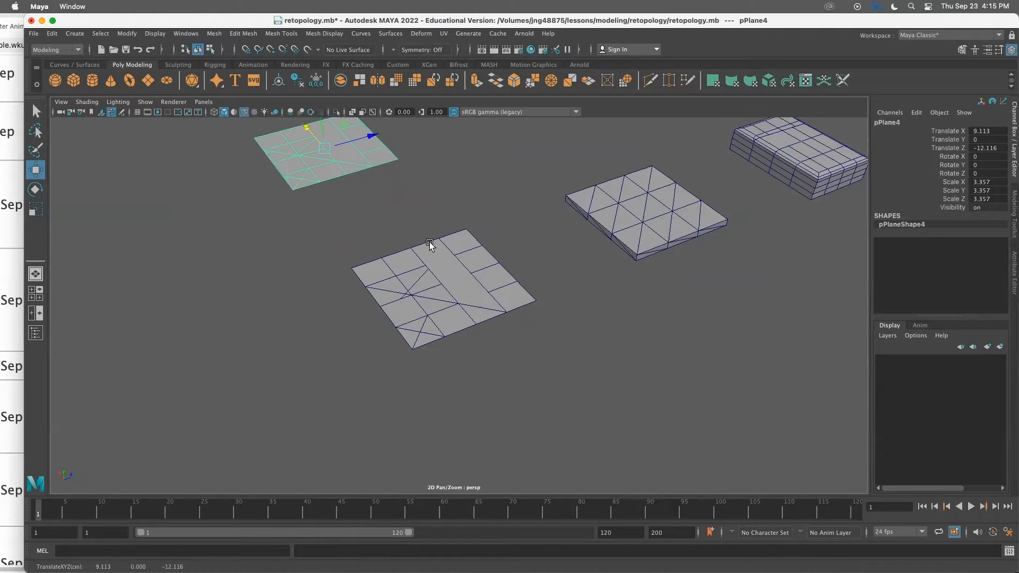
Delete the diagonal edges in the upper-left area of the original plane
click(459, 277)
scroll(456, 289, up, 3)
right_drag(458, 244, 459, 216)
scroll(459, 288, up, 3)
click(360, 236)
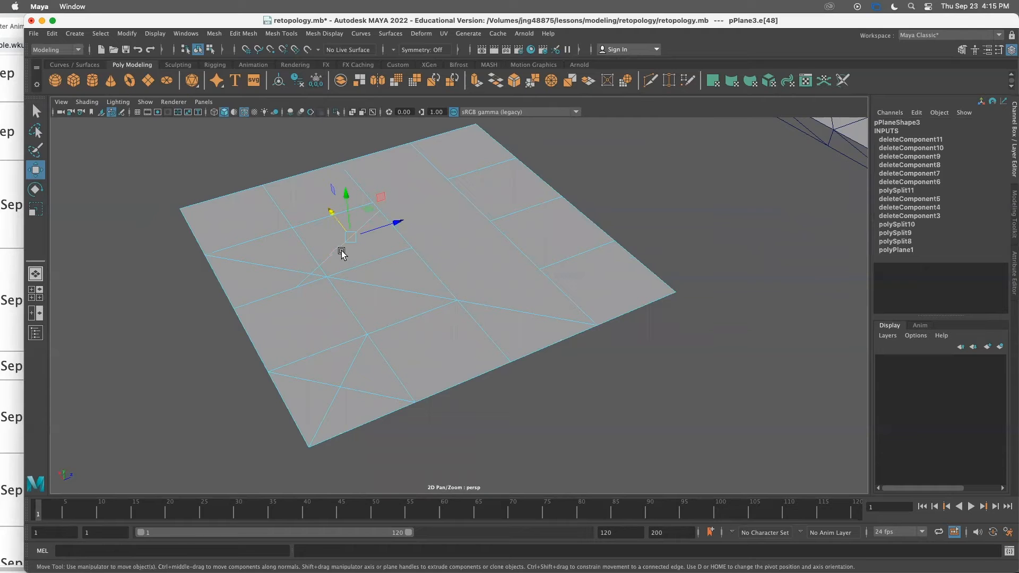
click(341, 252)
click(339, 271)
click(309, 283)
click(331, 285)
key(Delete)
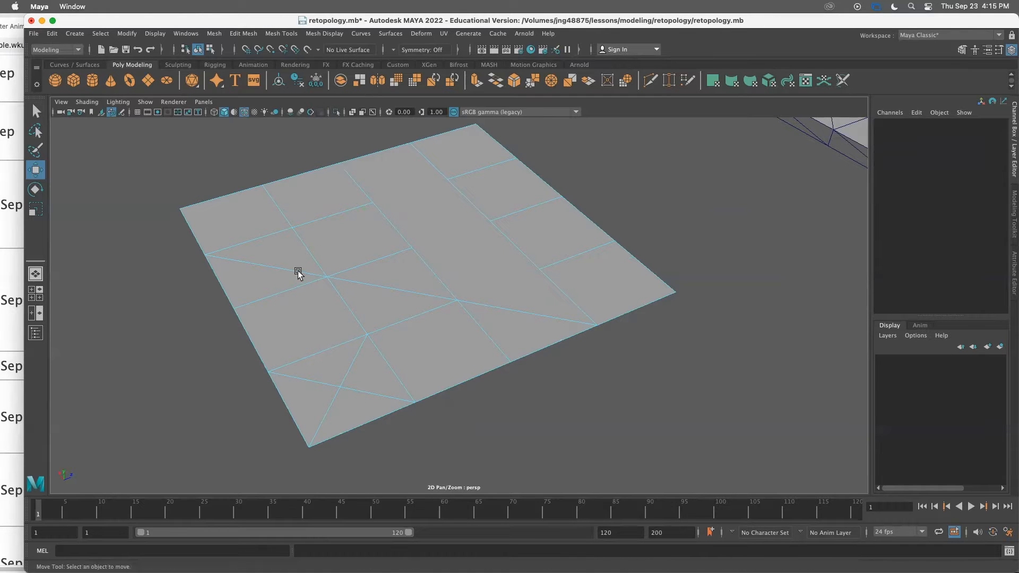
click(297, 272)
key(Delete)
Inspect the leftover vertices along the plane's remaining edges
scroll(339, 298, up, 3)
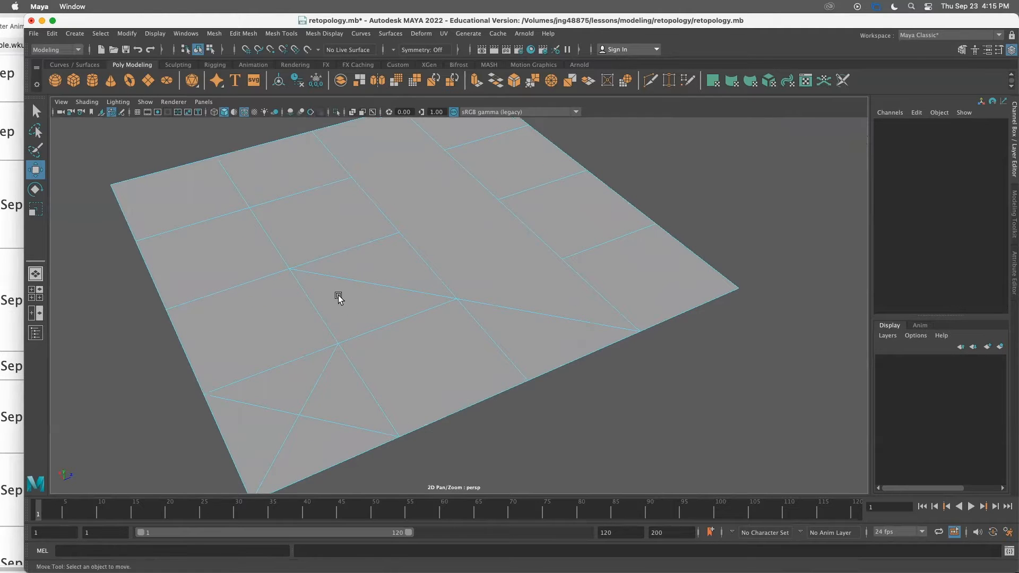
scroll(339, 297, down, 2)
right_drag(356, 269, 315, 273)
scroll(366, 313, up, 3)
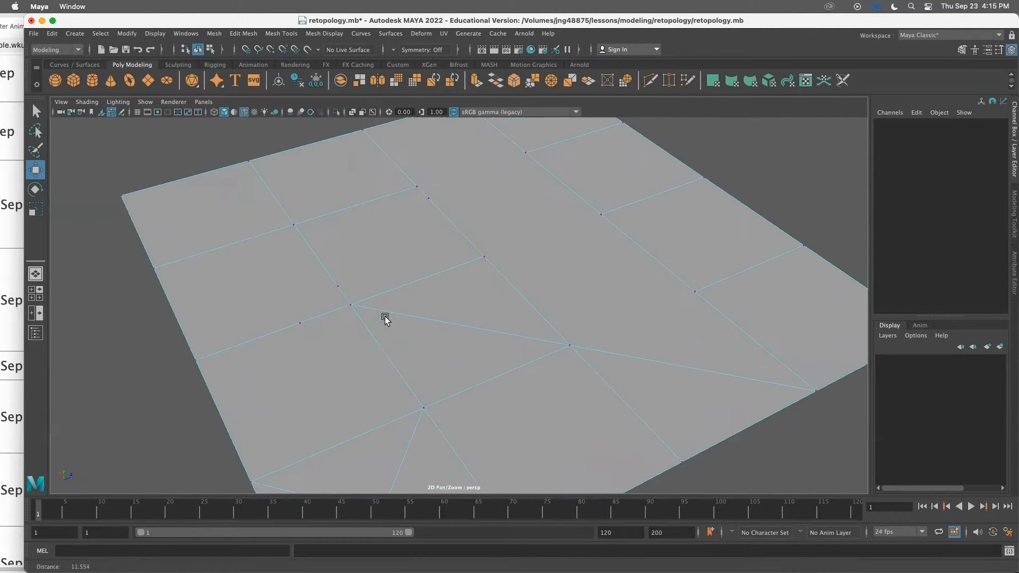
scroll(438, 318, down, 3)
scroll(439, 318, up, 4)
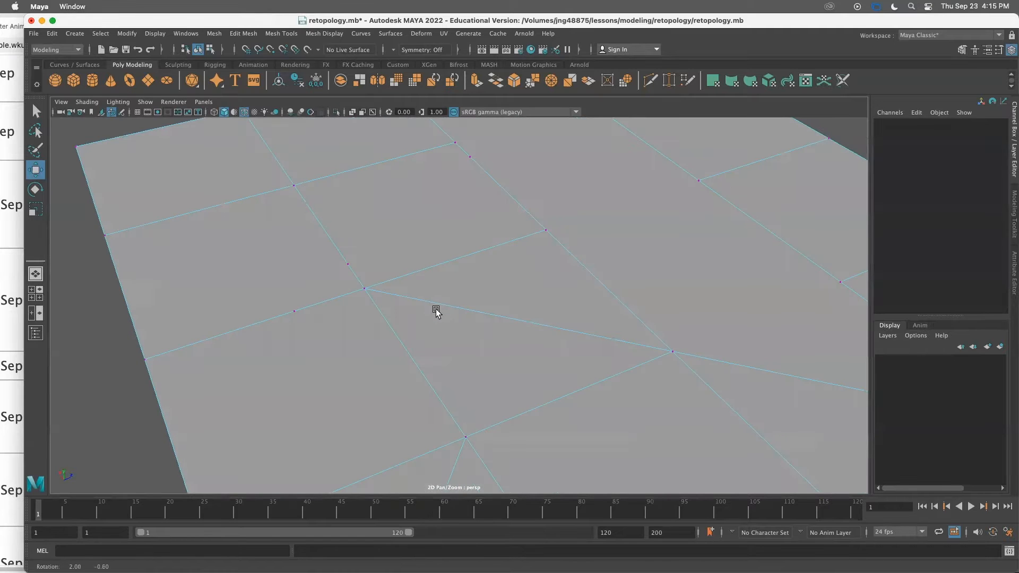
scroll(430, 315, down, 3)
scroll(416, 303, down, 2)
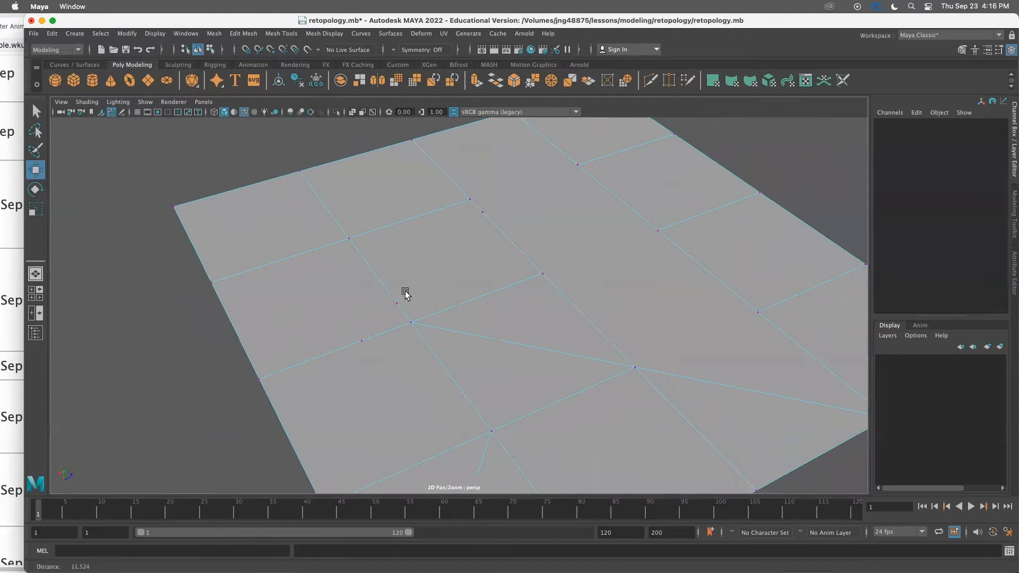
scroll(387, 276, up, 3)
scroll(187, 271, down, 3)
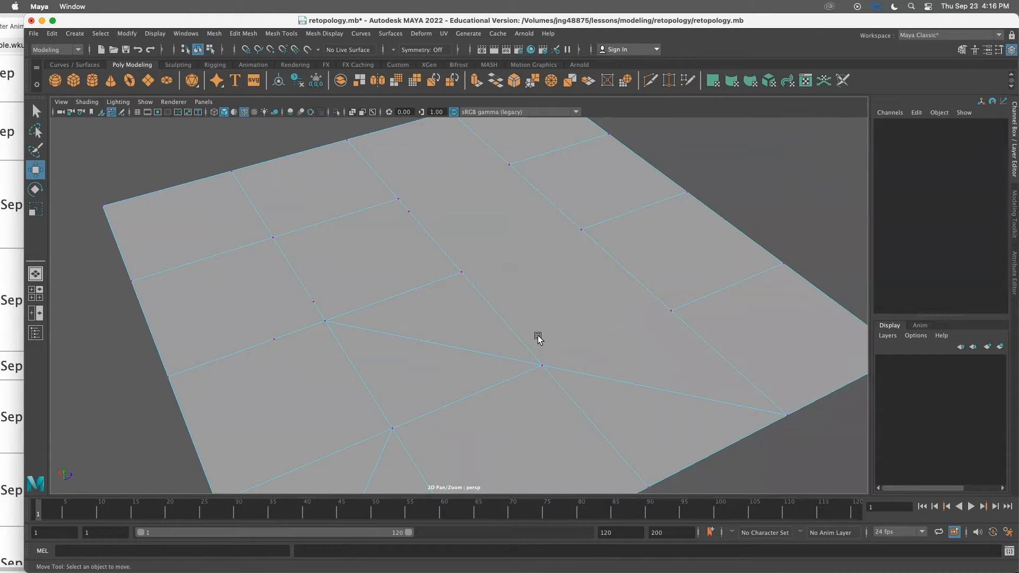
scroll(555, 336, up, 4)
scroll(478, 335, down, 3)
scroll(477, 205, up, 3)
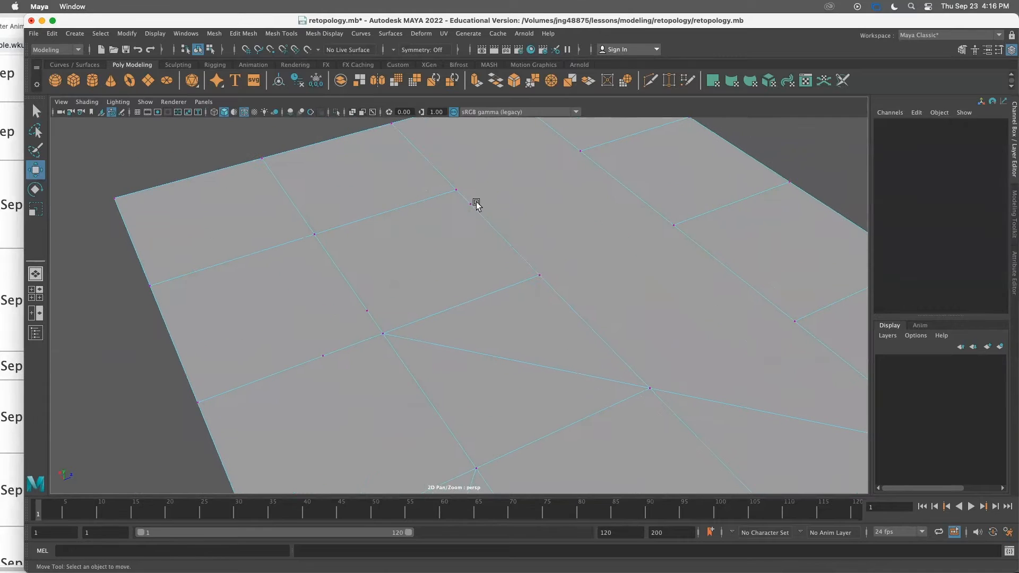
scroll(359, 313, down, 3)
scroll(458, 216, up, 3)
scroll(352, 363, down, 3)
scroll(371, 366, up, 3)
Delete the three stray vertices left on the edges in the plane's upper-left area
drag(309, 337, 332, 381)
click(348, 295)
click(367, 311)
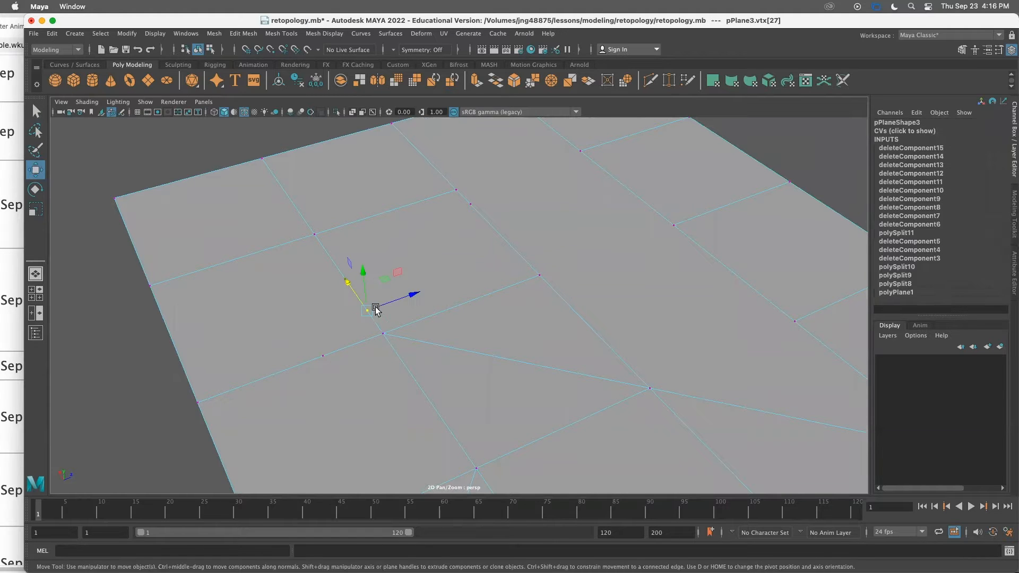
click(469, 203)
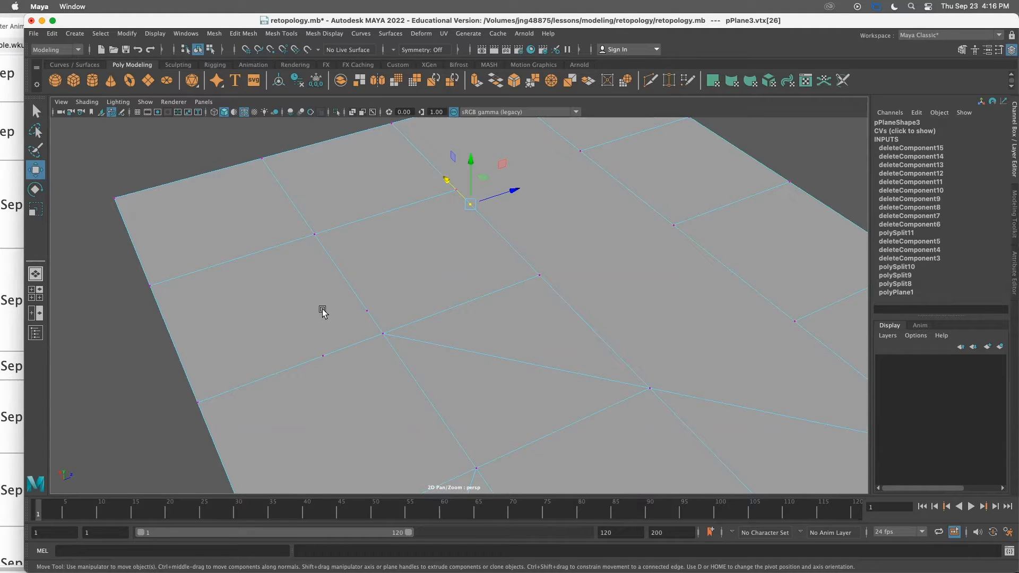
click(167, 151)
right_drag(194, 179, 250, 165)
click(171, 154)
scroll(261, 282, down, 5)
scroll(261, 283, up, 5)
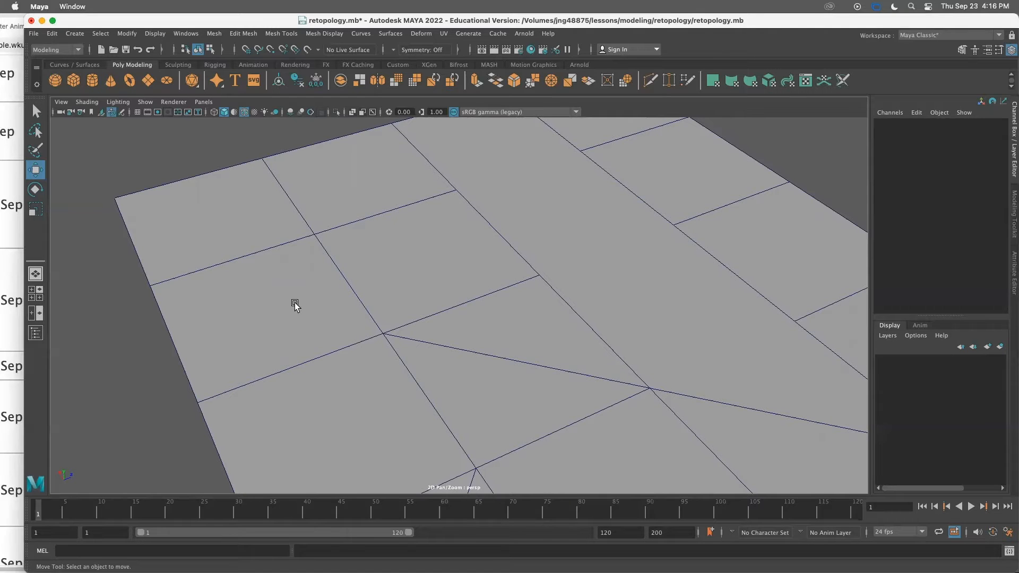
right_drag(291, 277, 250, 261)
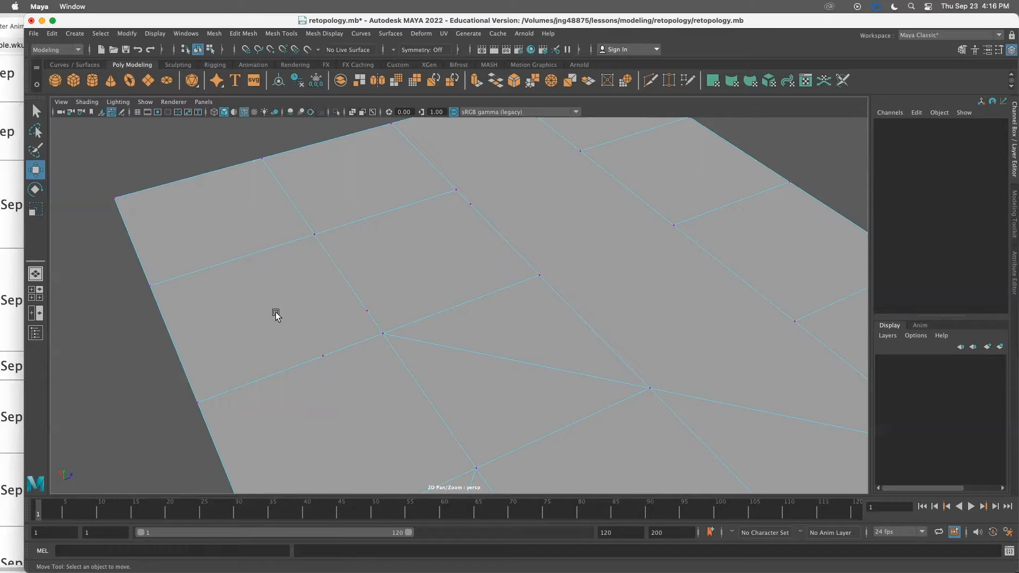
drag(300, 342, 345, 379)
key(Delete)
drag(351, 301, 370, 317)
key(Delete)
drag(459, 198, 480, 211)
key(Delete)
Delete the long diagonal edge running into the centre of the plane
scroll(512, 245, down, 4)
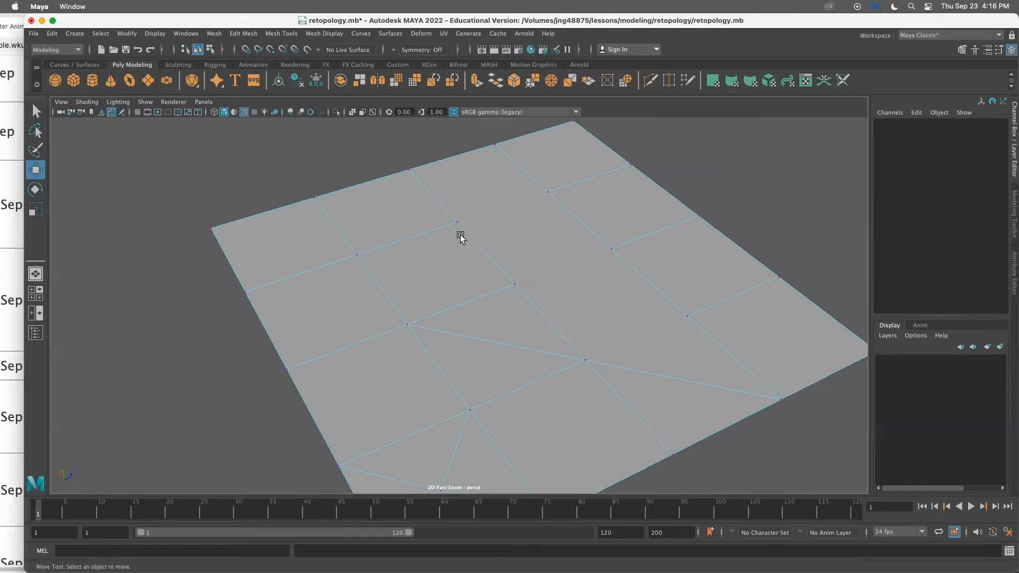
right_drag(391, 282, 392, 239)
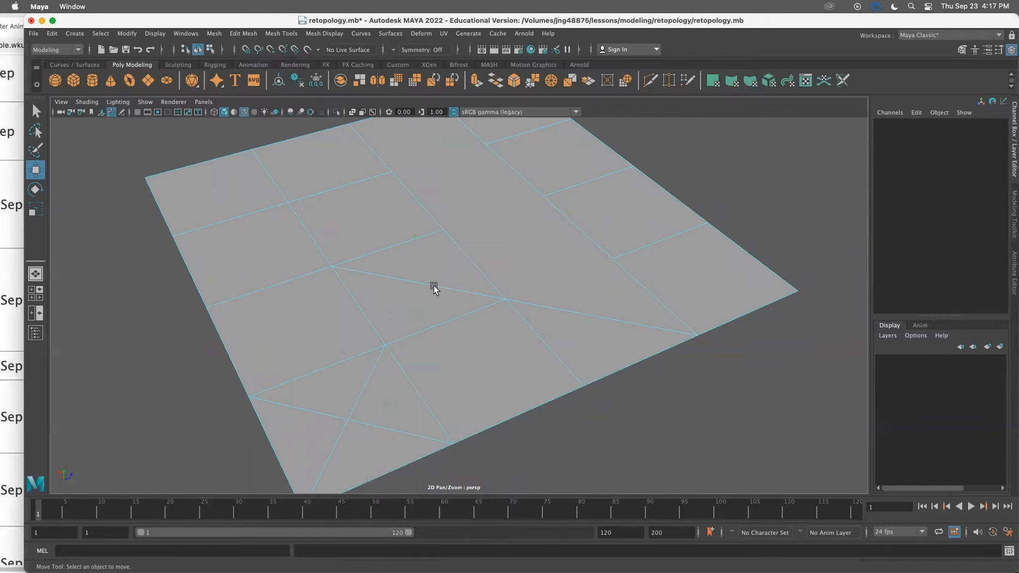
click(439, 289)
scroll(439, 296, up, 3)
scroll(438, 295, down, 5)
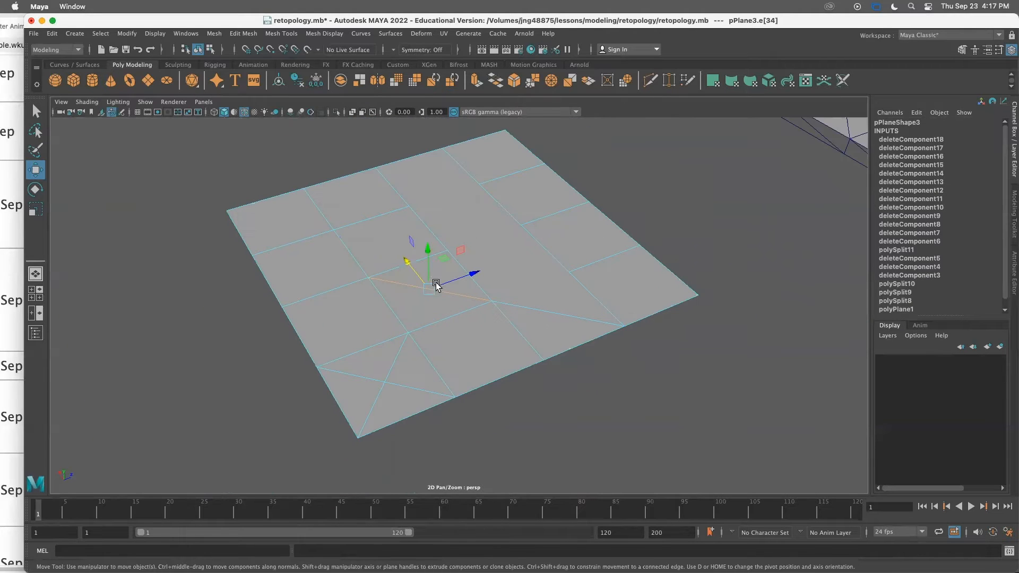
scroll(438, 288, up, 3)
alt+right_drag(492, 277, 426, 269)
alt+drag(425, 269, 388, 279)
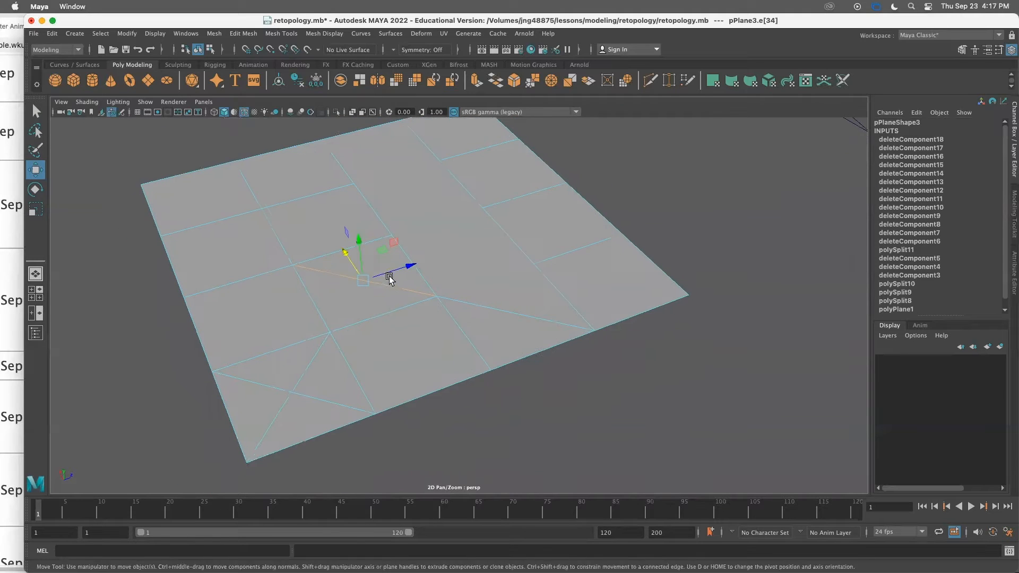
alt+middle_drag(377, 275, 396, 278)
click(426, 290)
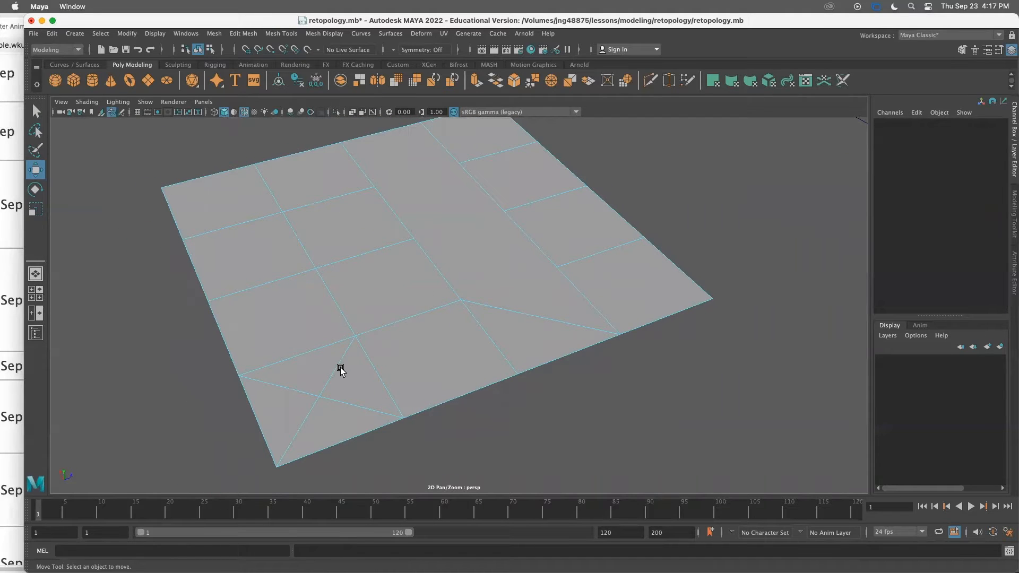
Delete the crossed diagonal edges in the lower-left corner and the remaining diagonal on the right
click(341, 366)
key(Delete)
click(344, 402)
key(Delete)
click(303, 392)
key(Delete)
right_drag(336, 270, 283, 274)
right_drag(418, 269, 501, 259)
click(550, 343)
alt+drag(505, 345, 502, 339)
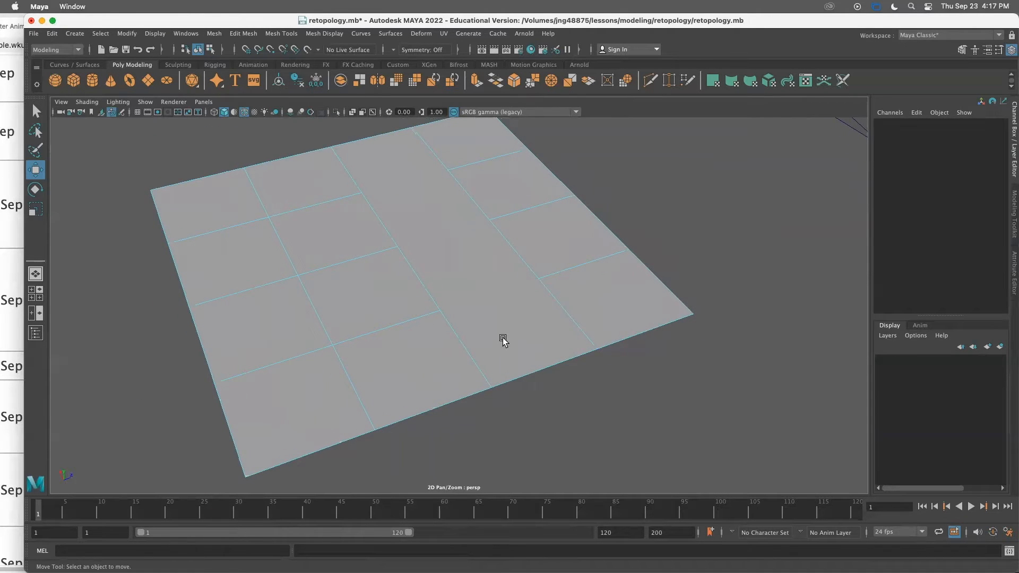
Inspect the face columns of the cleaned-up plane
alt+right_drag(502, 339, 455, 325)
alt+middle_drag(455, 325, 412, 335)
alt+drag(412, 335, 406, 269)
right_drag(405, 269, 353, 270)
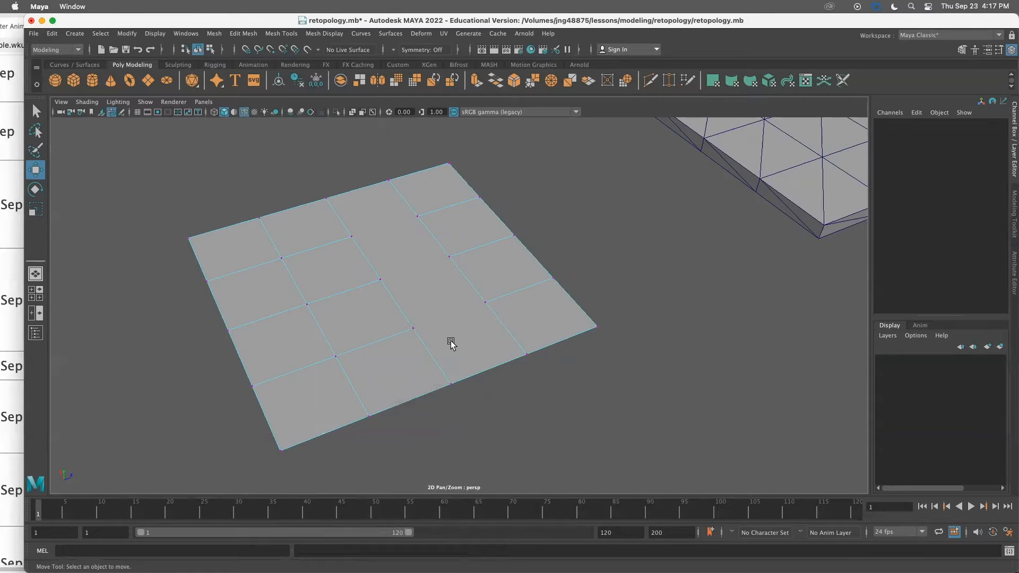
mouse_move(408, 245)
right_down()
mouse_move(412, 271)
mouse_move(410, 259)
right_up()
click(410, 259)
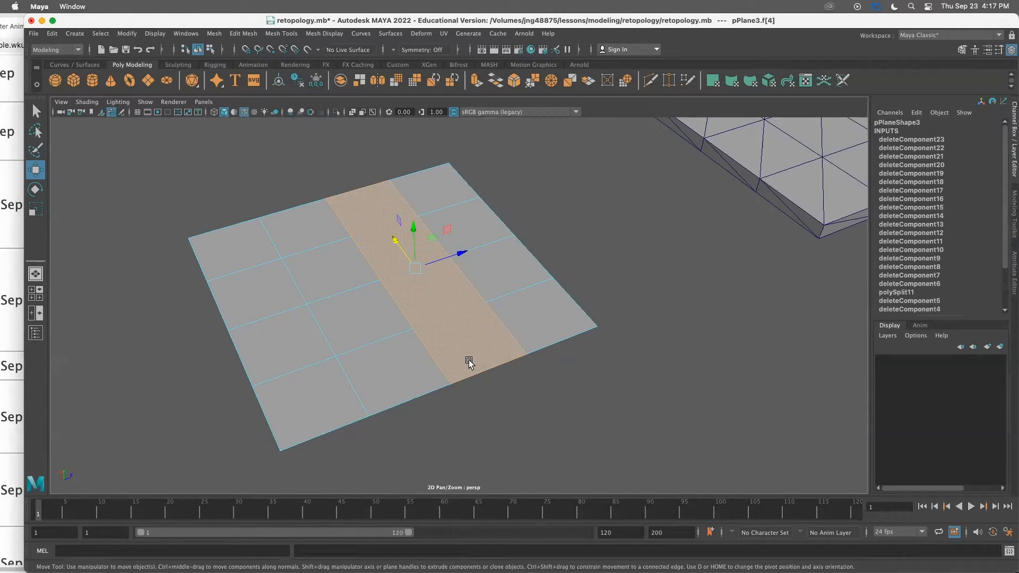
click(559, 389)
click(455, 331)
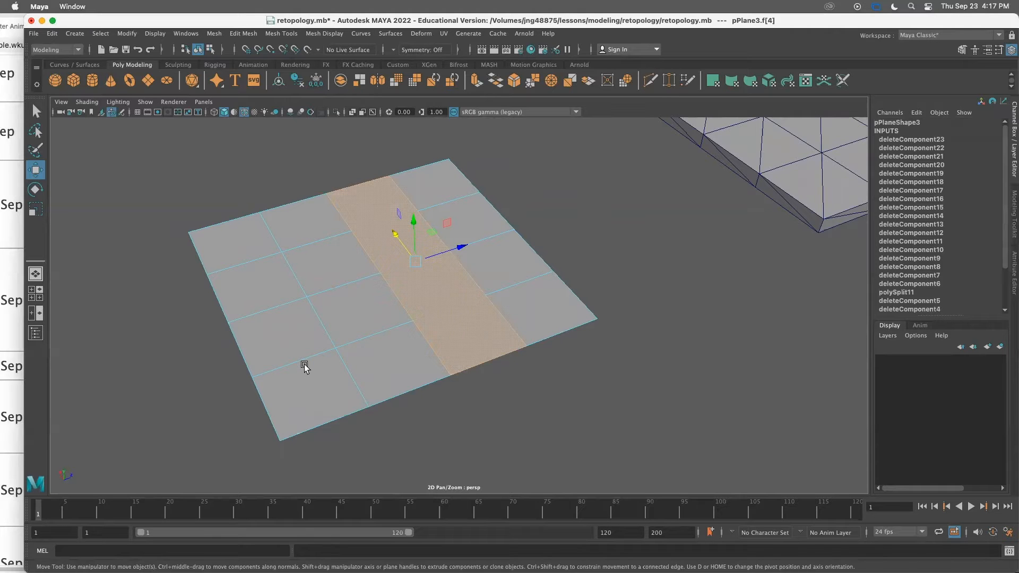
Use Multi-Cut to add two edges between mid-edge vertices, completing the plane's quad grid
click(1012, 220)
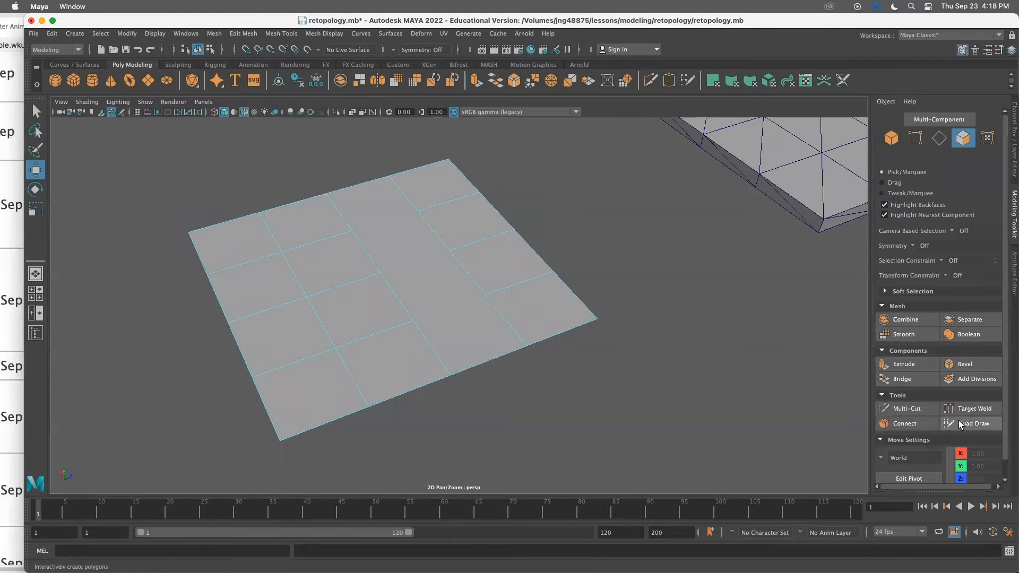
click(973, 412)
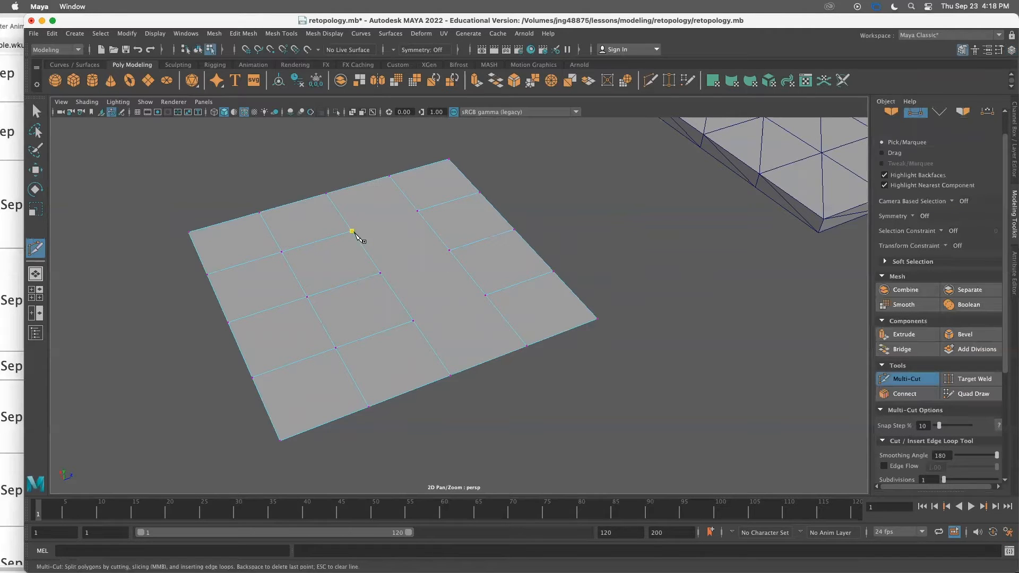
right_click(506, 274)
click(450, 251)
click(382, 275)
right_click(384, 278)
click(414, 322)
click(485, 296)
right_click(490, 298)
click(35, 111)
Move the triangulated backup plane closer to the cleaned quad plane
right_drag(447, 270, 530, 250)
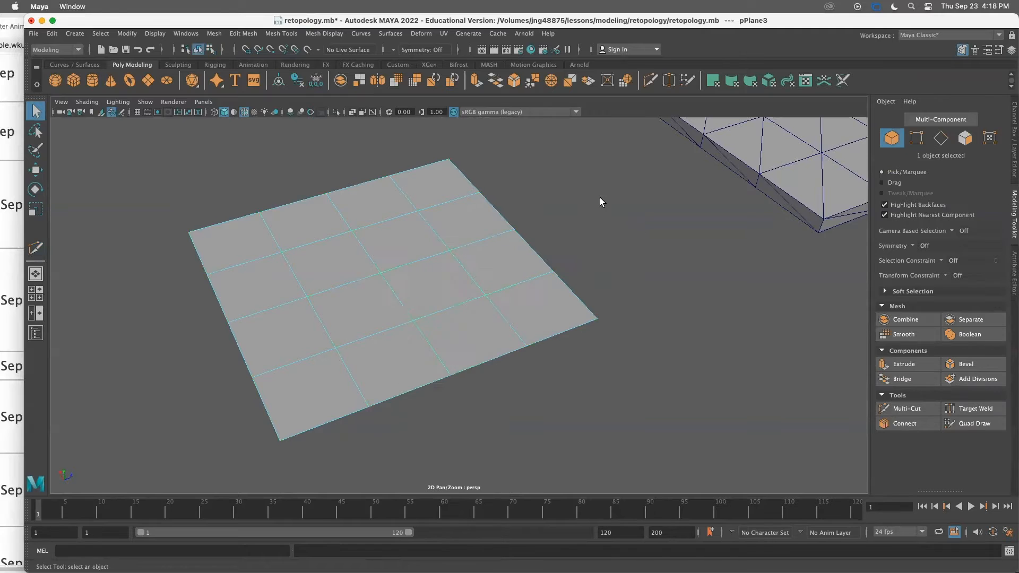
alt+drag(555, 260, 479, 270)
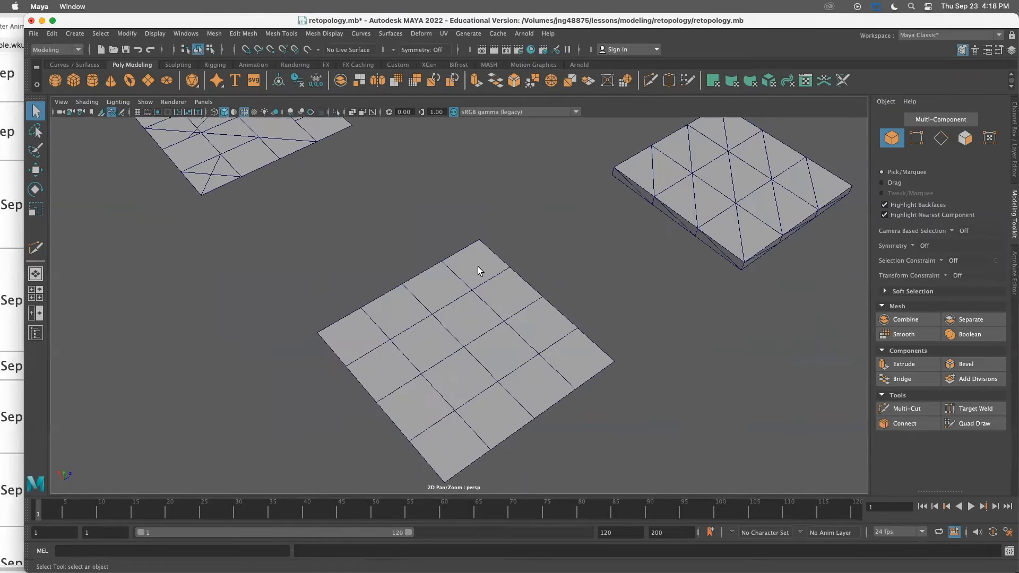
alt+drag(477, 379, 438, 372)
alt+middle_drag(403, 347, 458, 334)
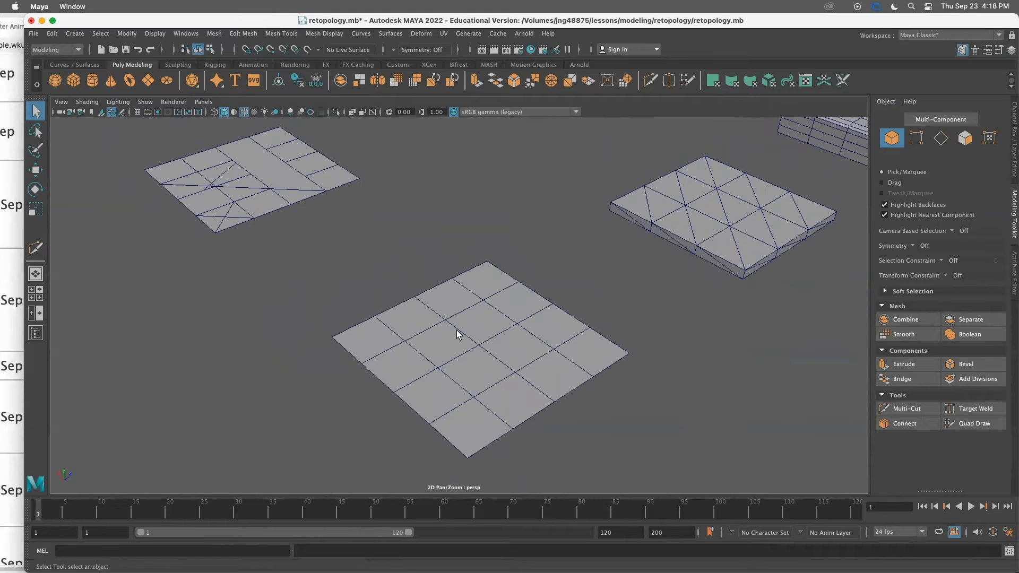
alt+right_drag(457, 331, 479, 319)
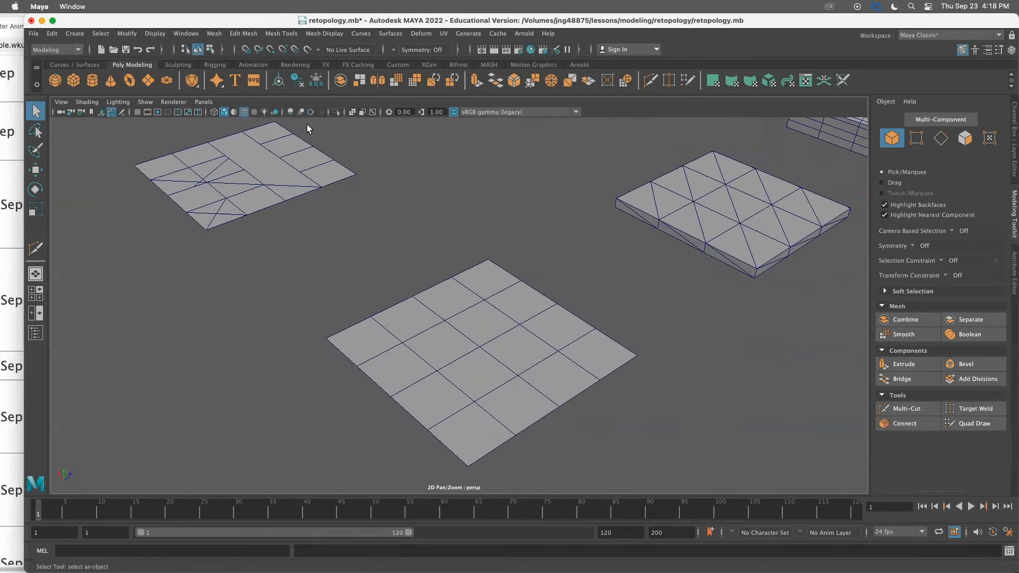
click(267, 177)
key(w)
drag(236, 168, 326, 214)
click(521, 243)
alt+drag(503, 244, 494, 253)
alt+right_drag(494, 253, 369, 243)
click(369, 245)
alt+drag(369, 245, 375, 270)
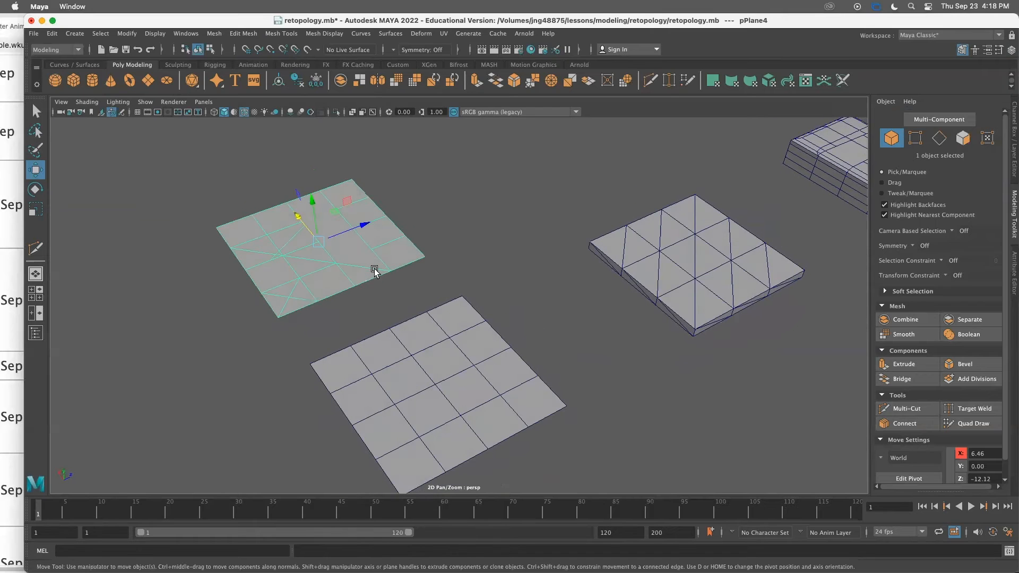
Duplicate the triangulated plane, move the copy aside, and reselect the original triangulated plane
click(450, 286)
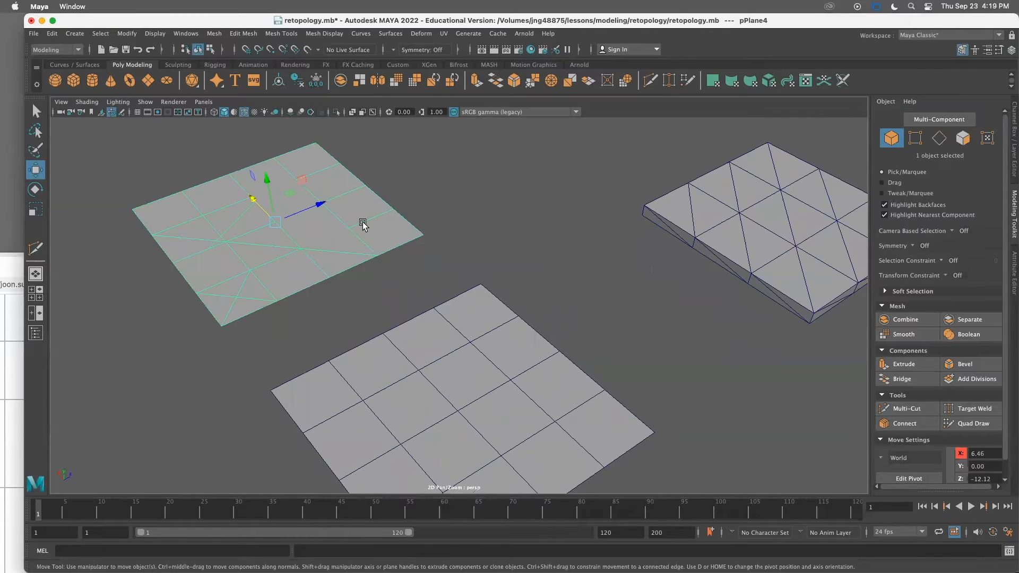
click(214, 34)
click(414, 287)
scroll(358, 283, down, 3)
key(ctrl+d)
drag(332, 226, 519, 149)
click(314, 249)
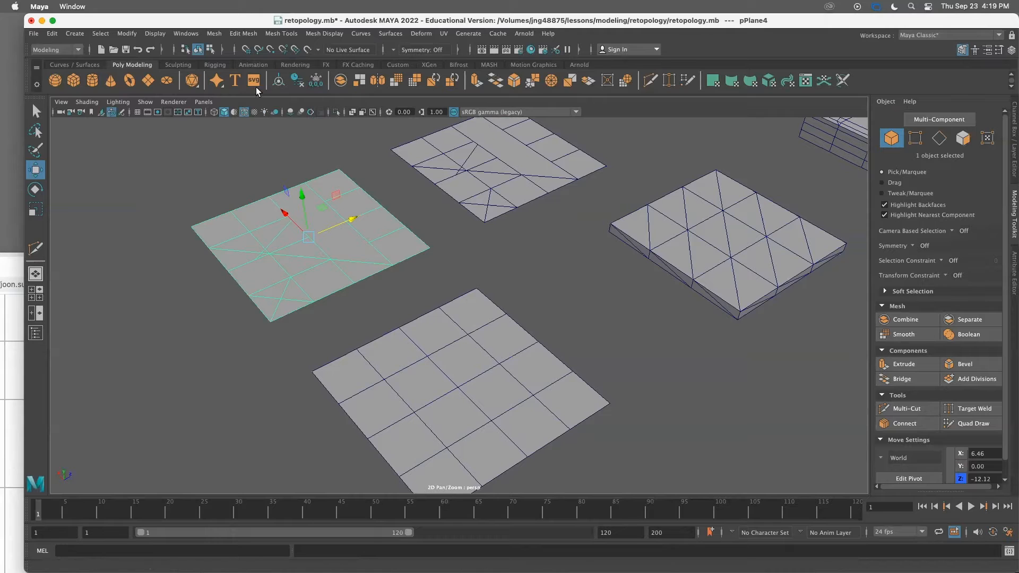
Apply Quadrangulate to the selected triangulated plane
click(213, 34)
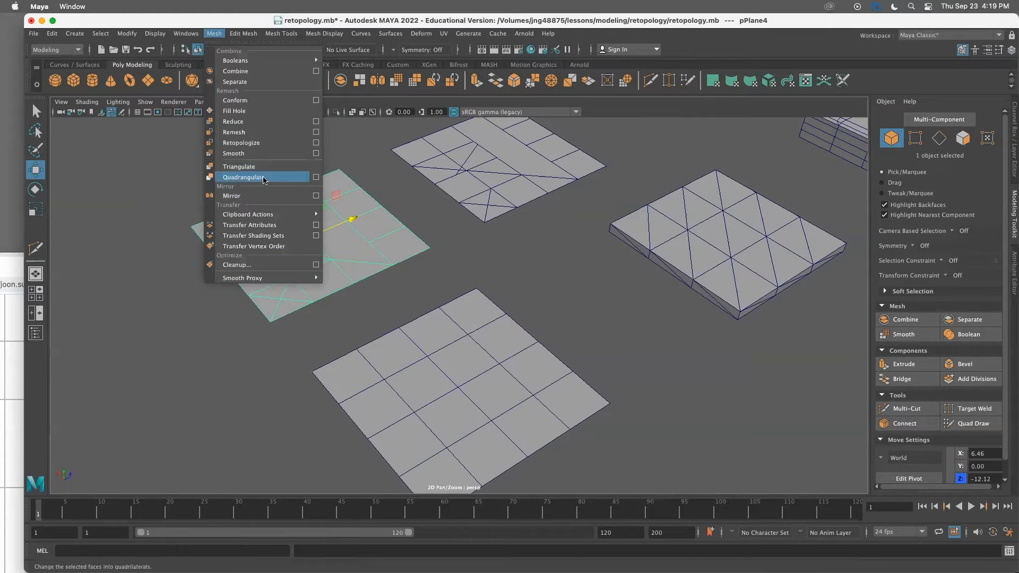
click(263, 179)
click(413, 283)
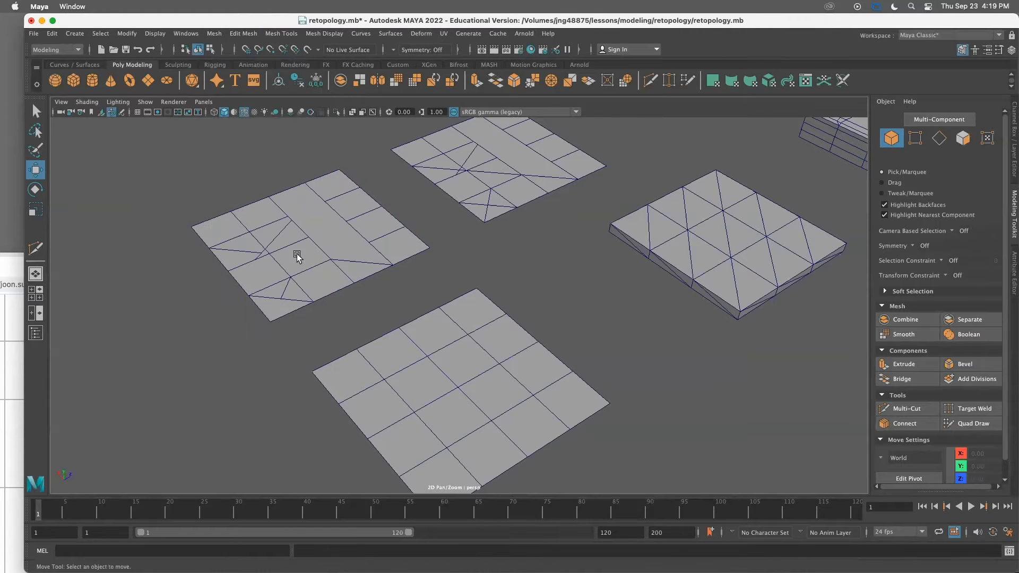
Apply Quadrangulate to the same plane a second time
click(295, 254)
click(211, 33)
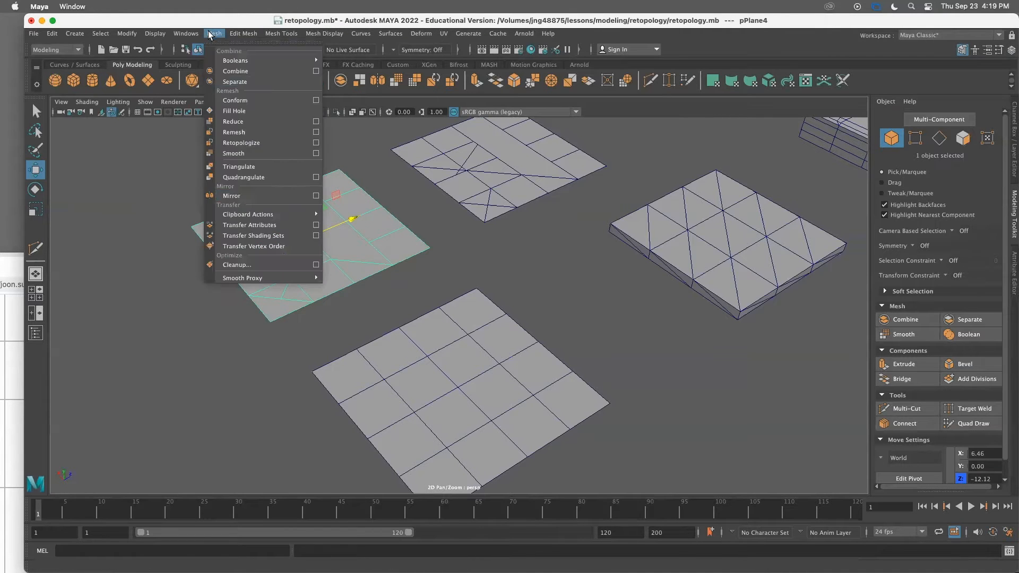
click(251, 178)
click(364, 318)
scroll(357, 325, up, 3)
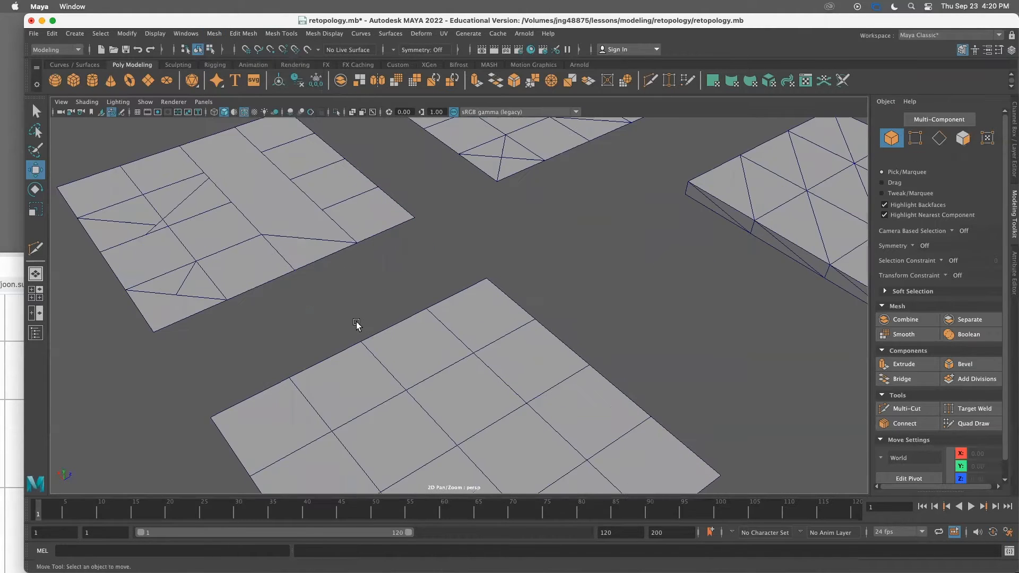
Triangulate the plane's faces again
alt+drag(330, 325, 361, 329)
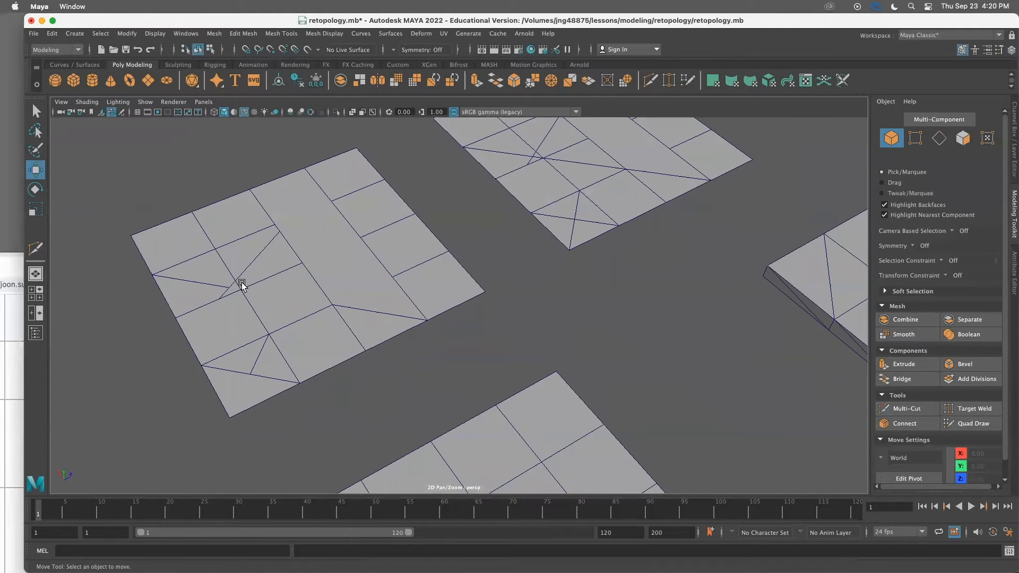
click(329, 279)
alt+drag(334, 281, 250, 250)
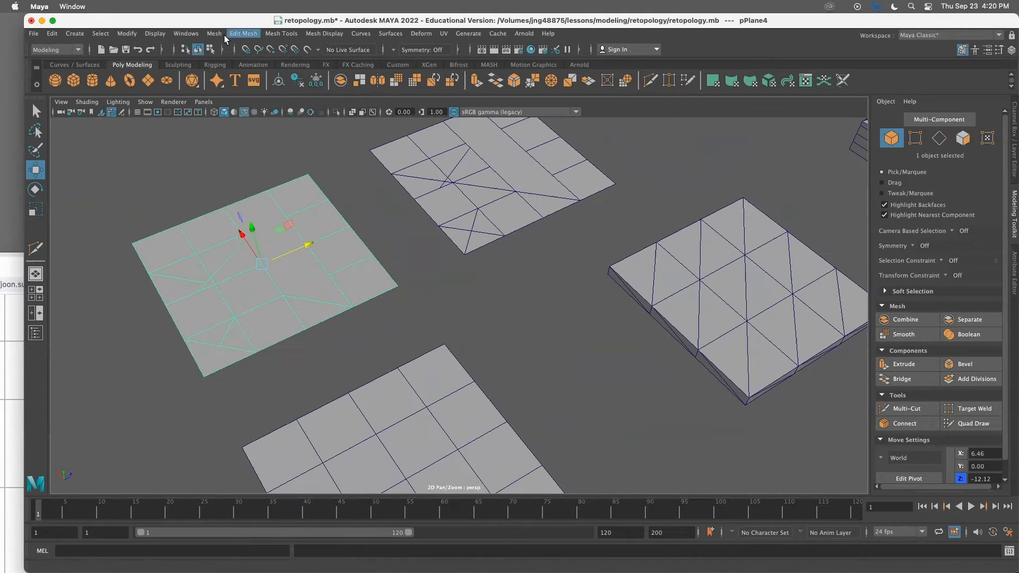
click(208, 34)
click(257, 167)
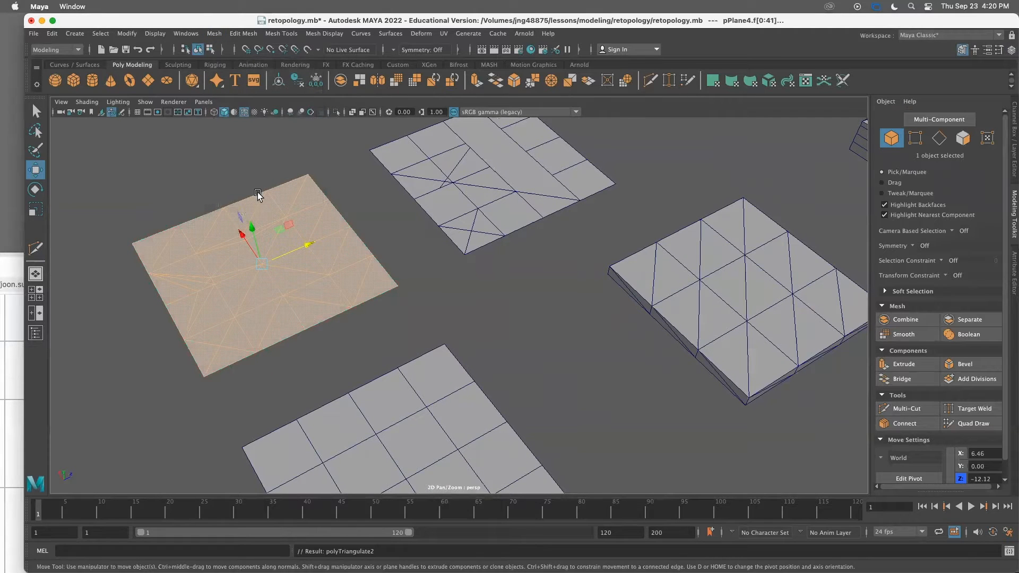
click(427, 310)
Quadrangulate the triangulated plane once more
click(292, 289)
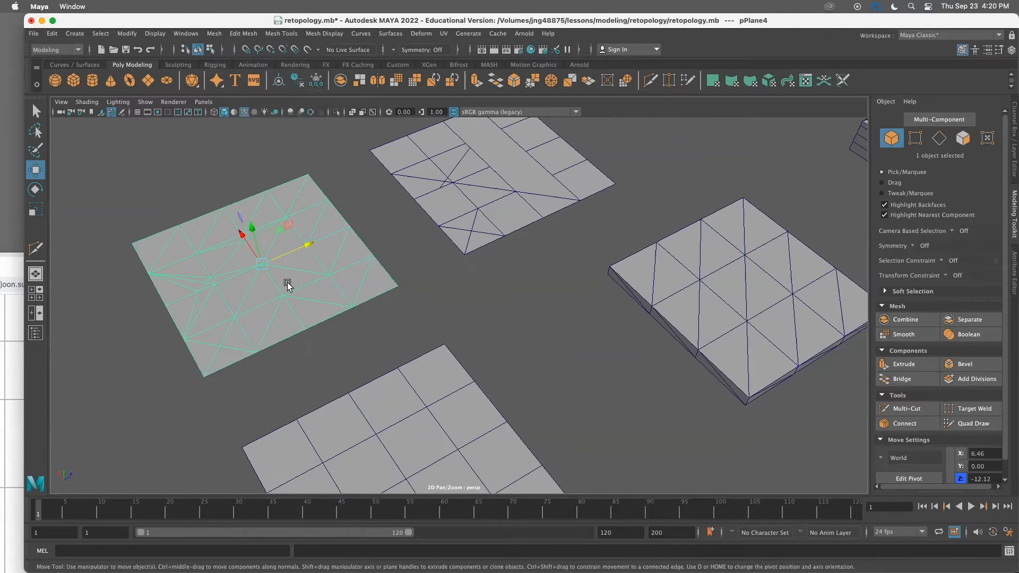
click(215, 33)
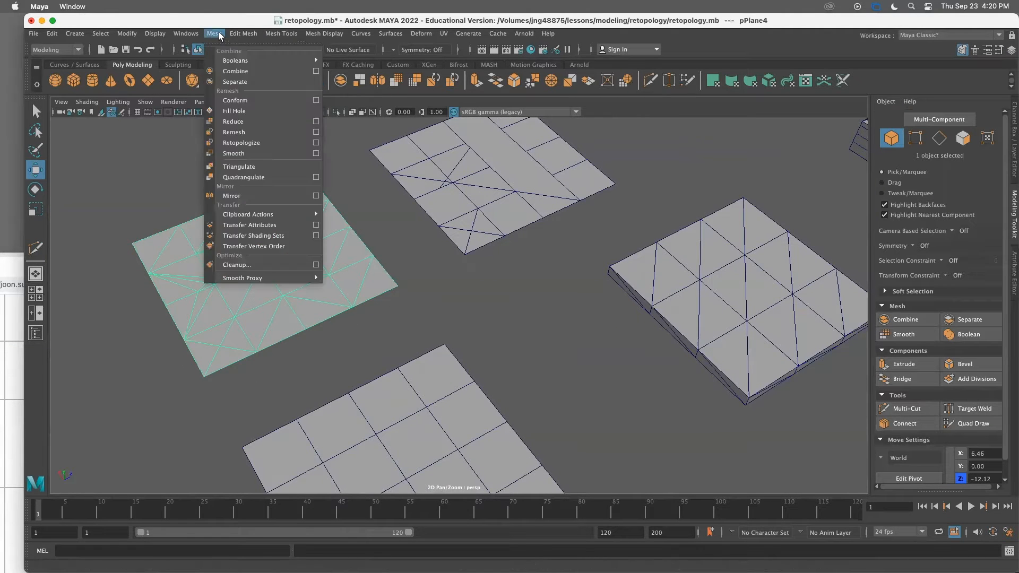
click(242, 177)
click(341, 341)
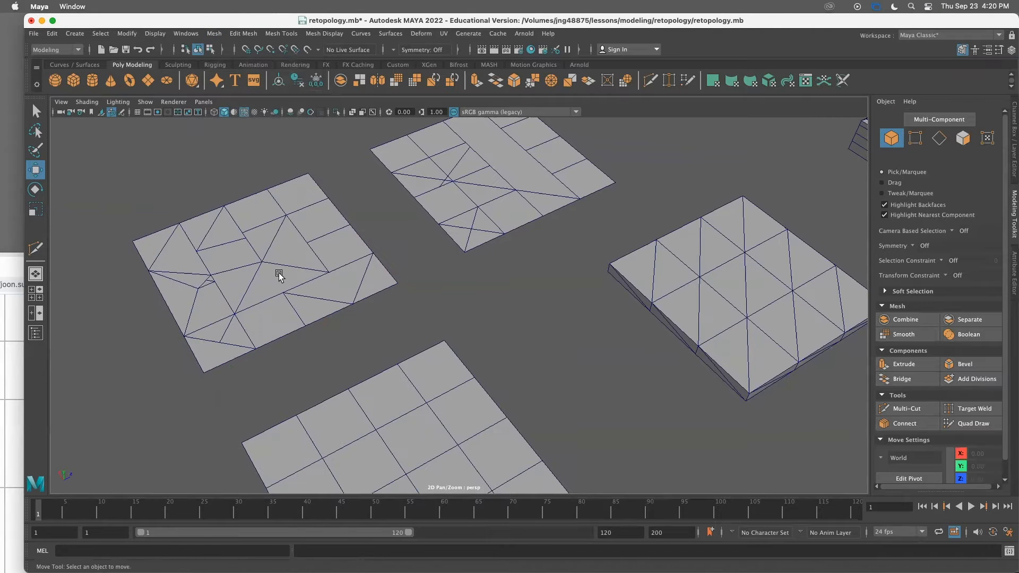
click(280, 274)
Smooth the plane's mesh with one division
click(214, 33)
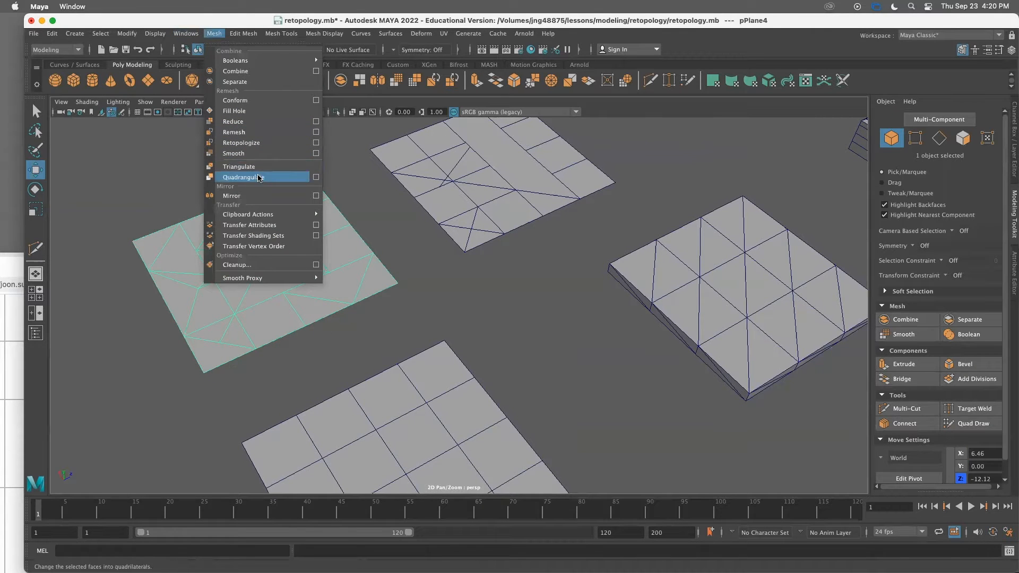
click(446, 314)
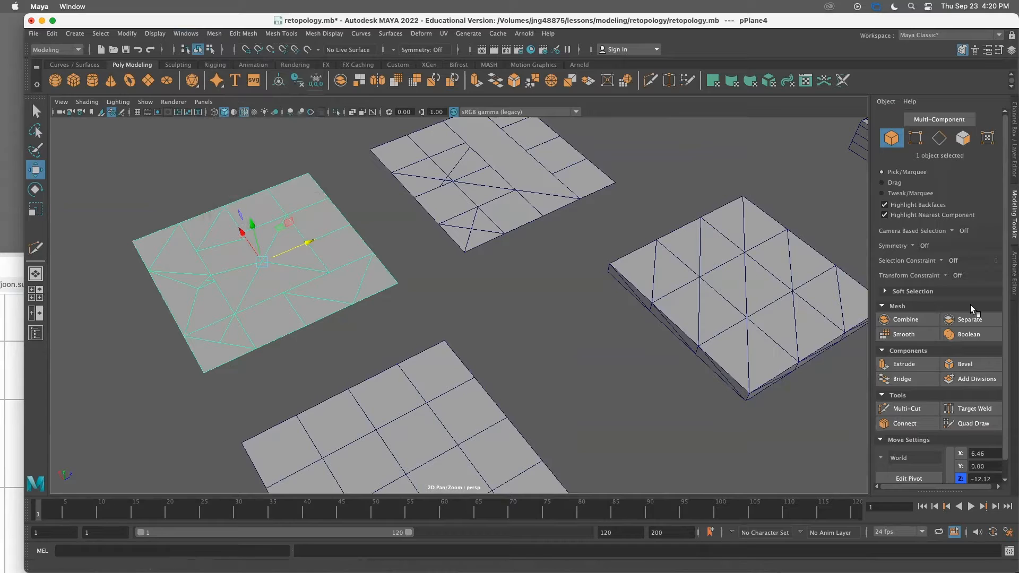
click(215, 35)
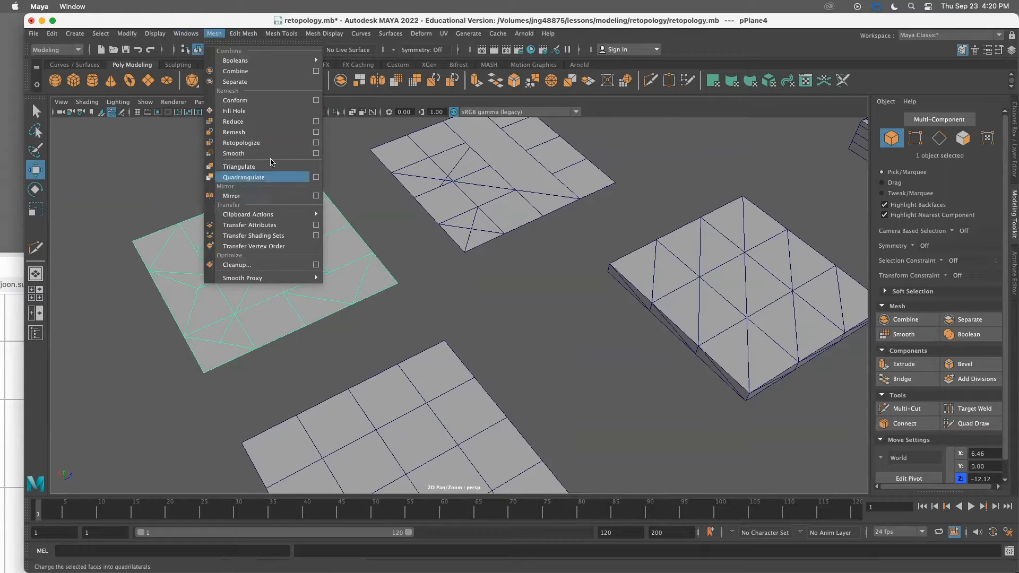
click(384, 272)
alt+drag(721, 336, 682, 339)
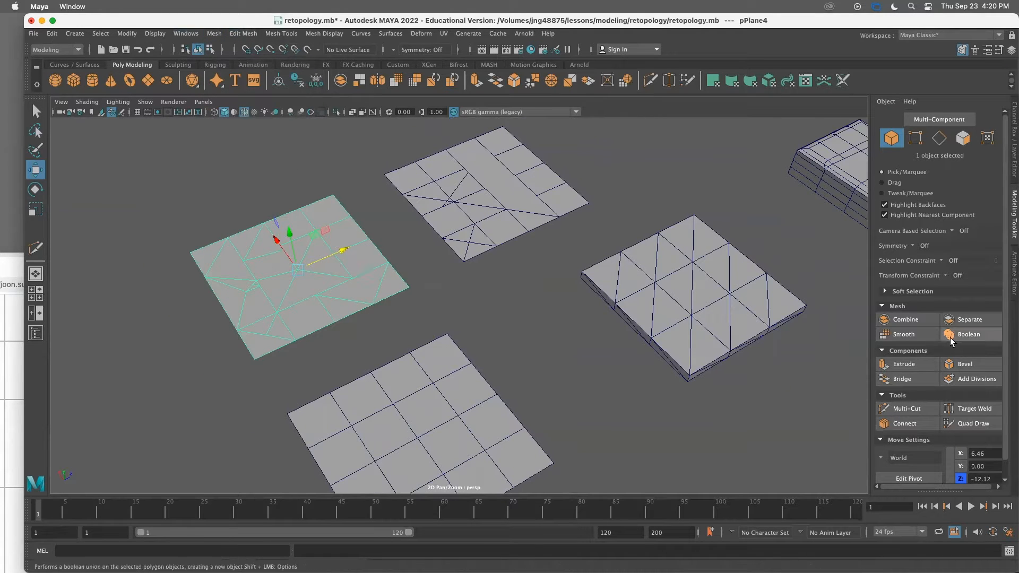
click(925, 333)
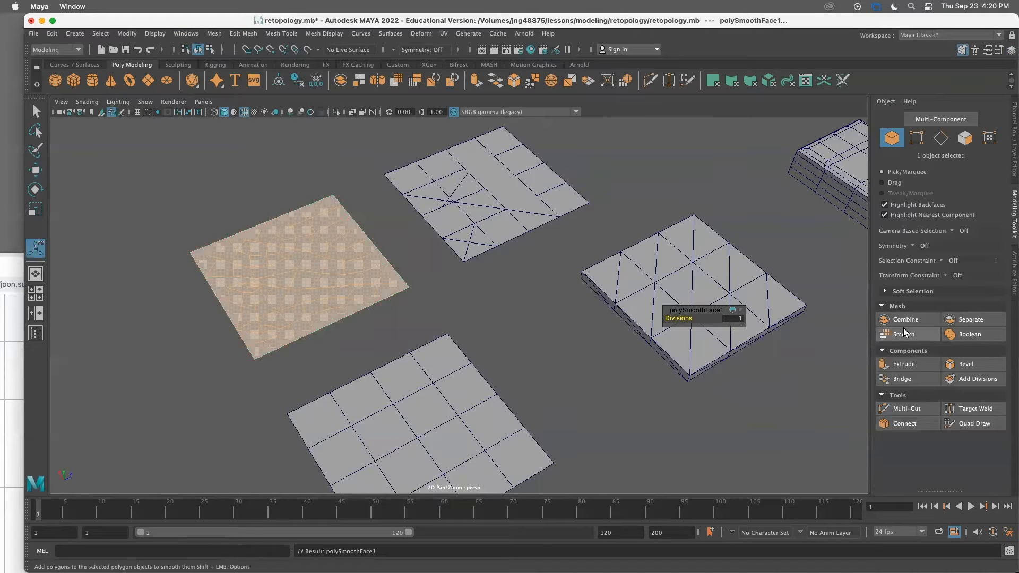
Zoom in and out to inspect the smoothed plane's edge flow
click(432, 297)
scroll(432, 296, up, 2)
scroll(433, 297, up, 2)
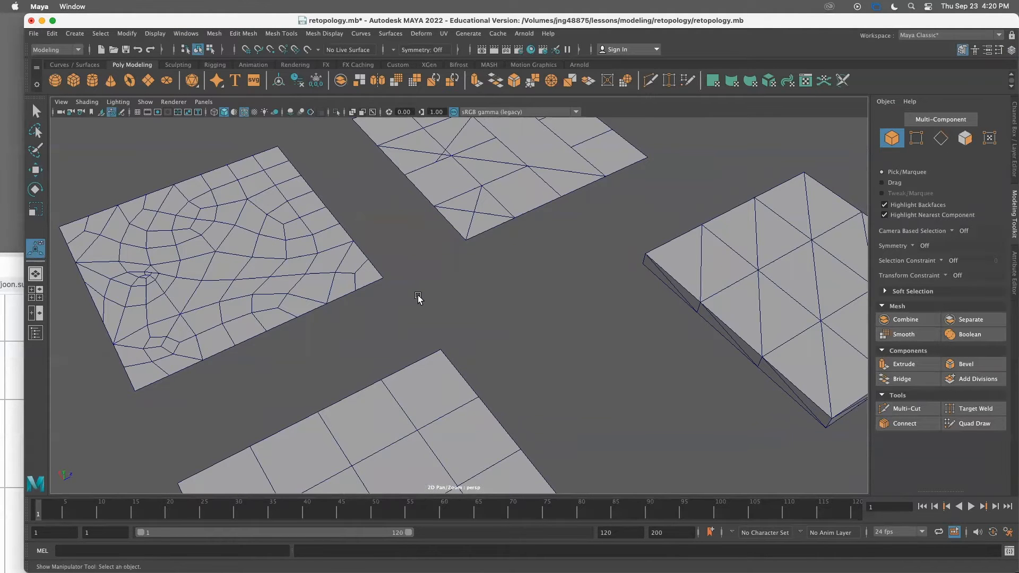
scroll(382, 292, down, 1)
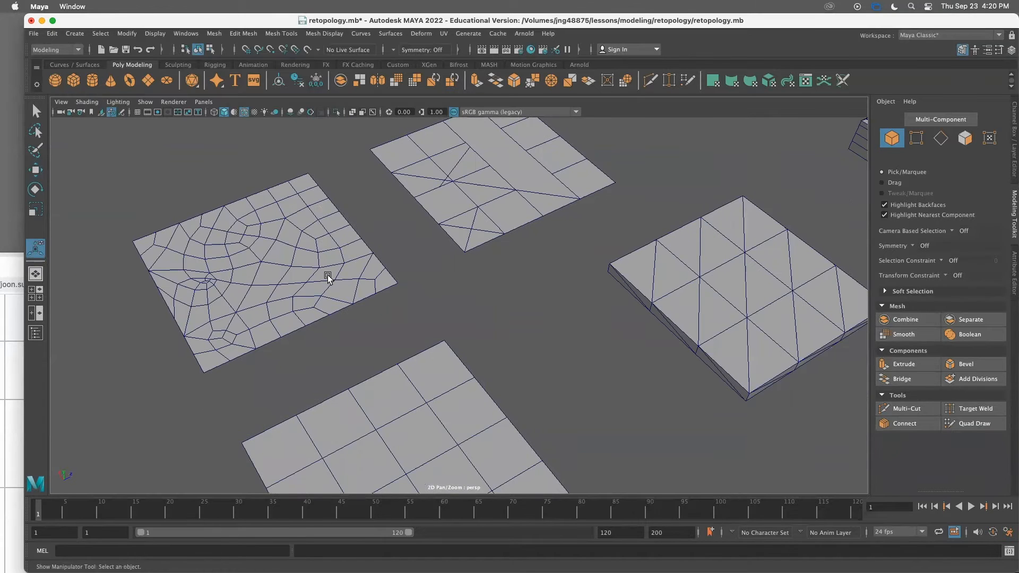
scroll(456, 213, up, 1)
scroll(371, 226, up, 1)
scroll(294, 241, down, 1)
scroll(453, 232, up, 1)
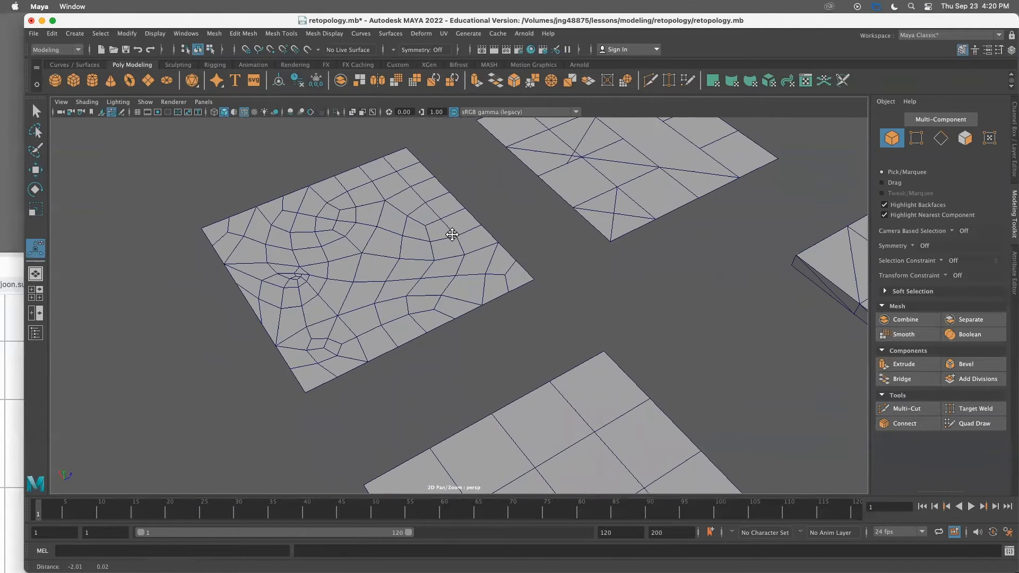
scroll(424, 241, down, 1)
Remesh the smoothed plane, setting Max Edge Length to 0.3
click(404, 249)
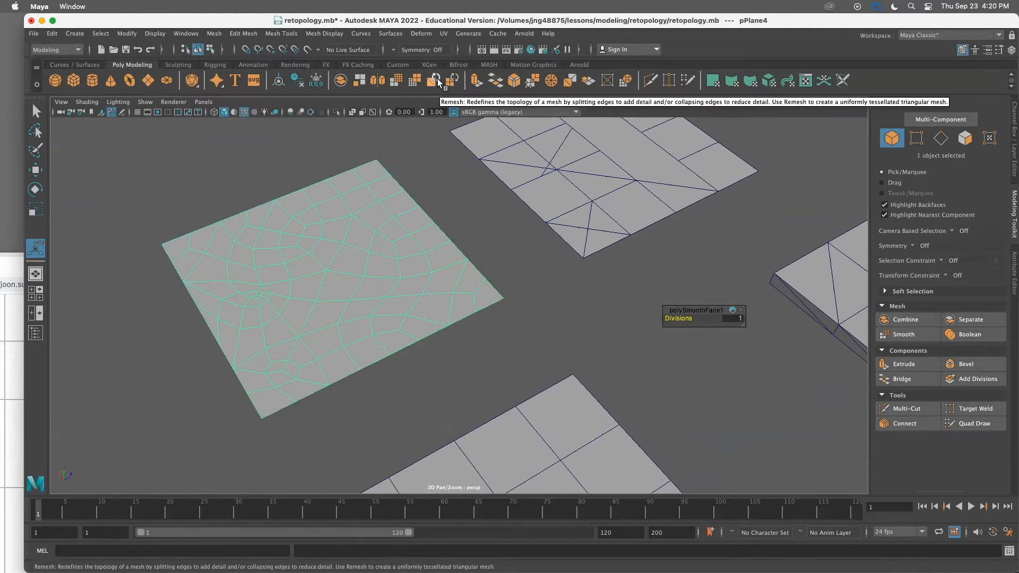
click(213, 34)
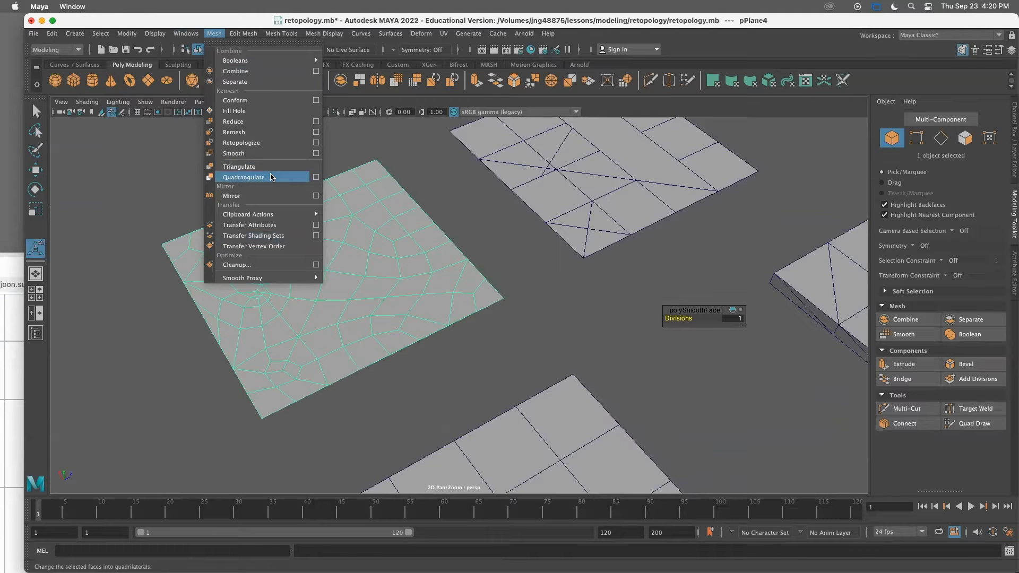
click(576, 285)
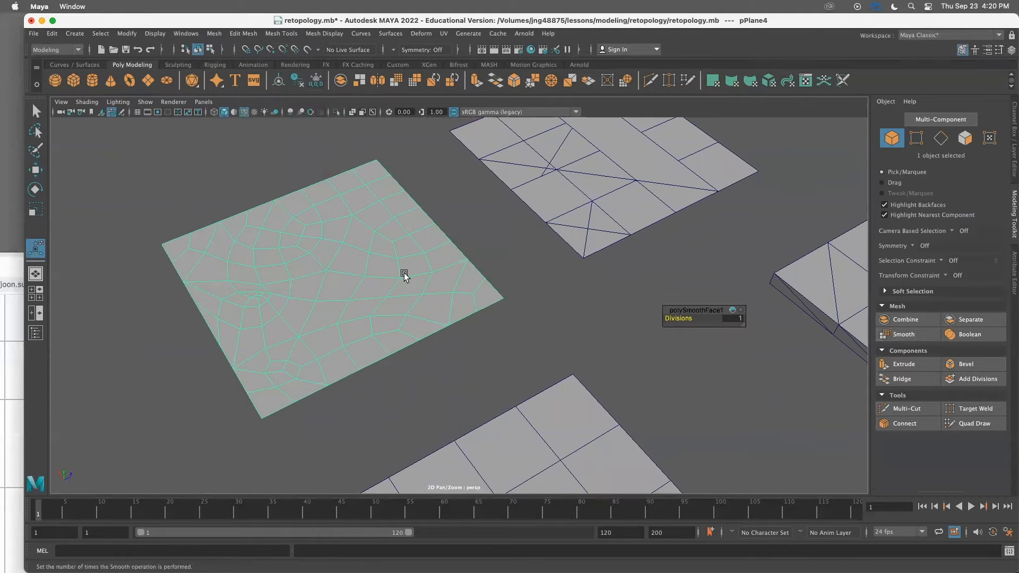
click(436, 79)
drag(706, 318, 706, 317)
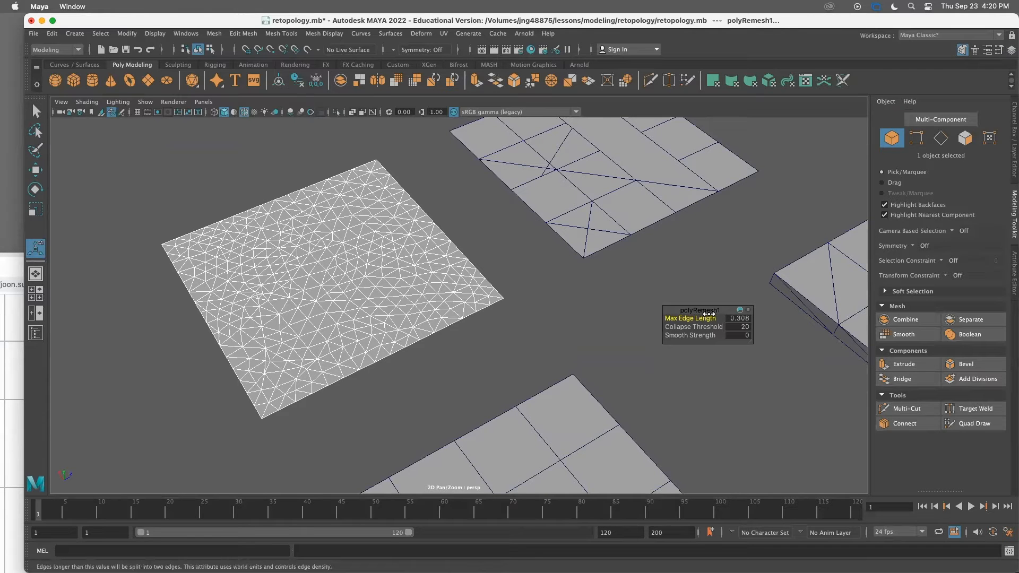
drag(693, 318, 701, 317)
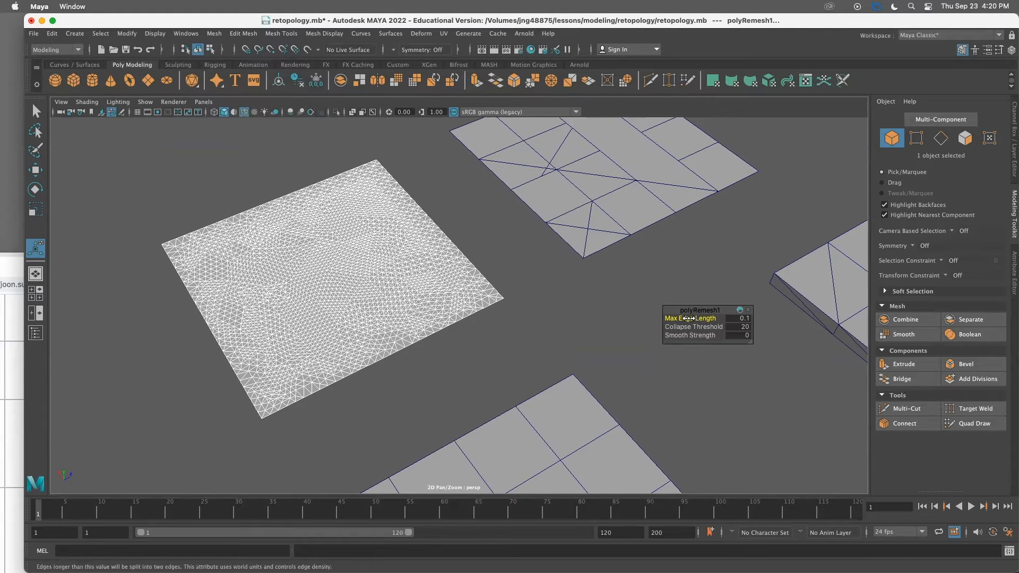
drag(687, 318, 695, 318)
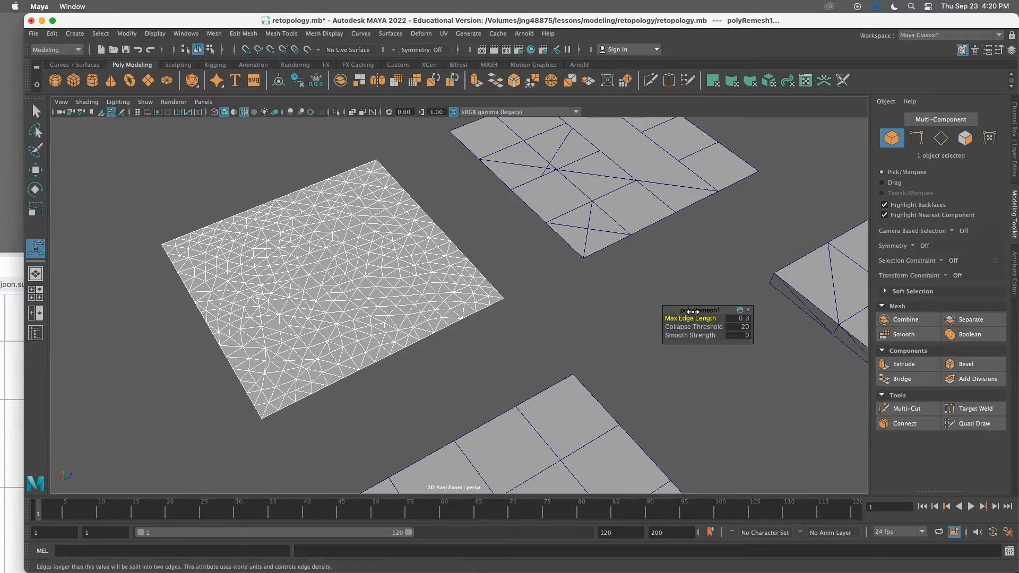
Set the remesh Max Edge Length to 0.2
scroll(418, 286, down, 5)
scroll(406, 305, up, 5)
scroll(458, 312, down, 3)
scroll(434, 380, up, 5)
scroll(442, 380, down, 3)
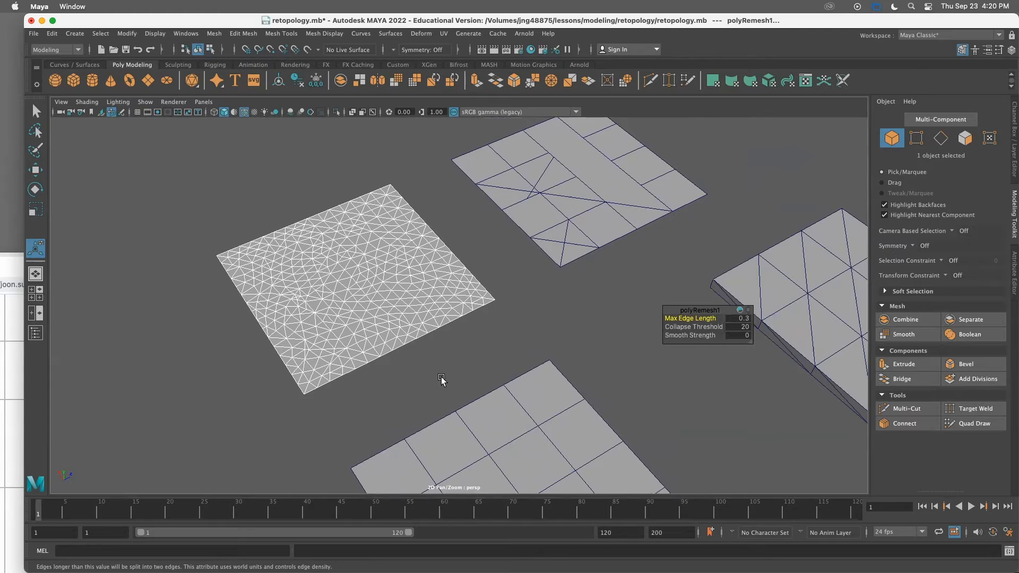
scroll(441, 380, up, 3)
scroll(461, 387, down, 3)
drag(690, 318, 696, 316)
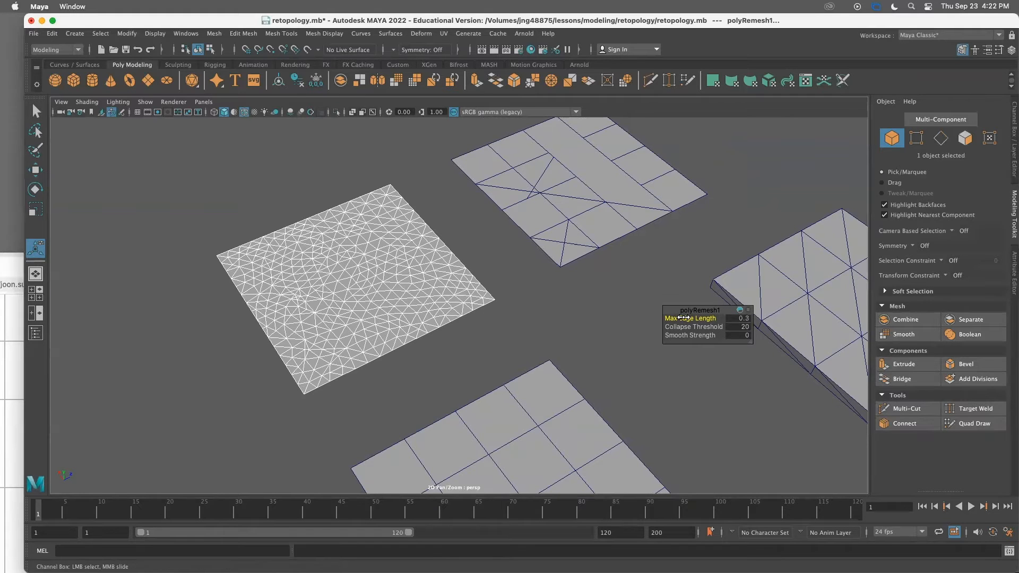
Retopologize the remeshed plane into a quad grid
click(454, 81)
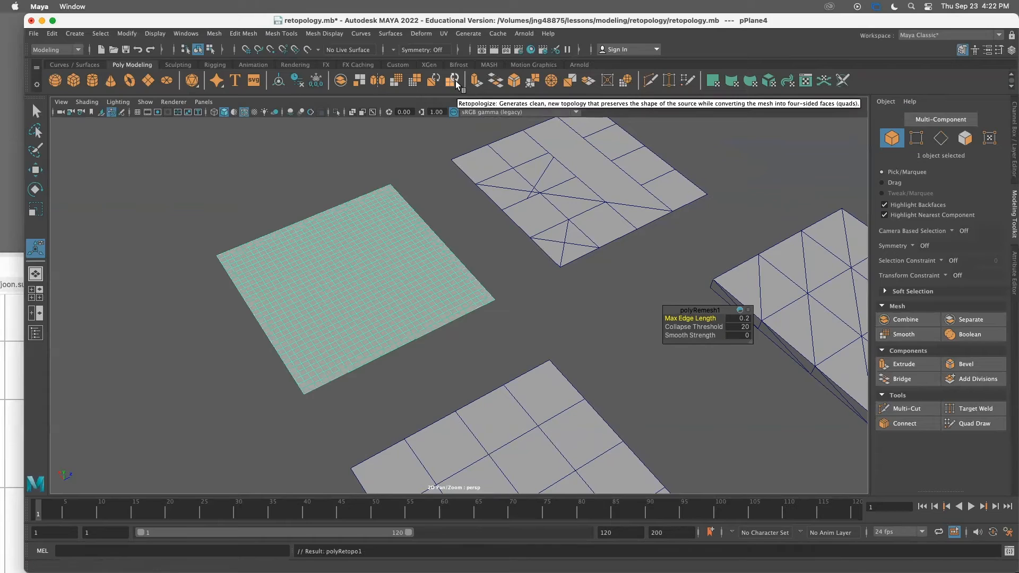
click(526, 312)
click(412, 295)
alt+right_drag(429, 312, 542, 327)
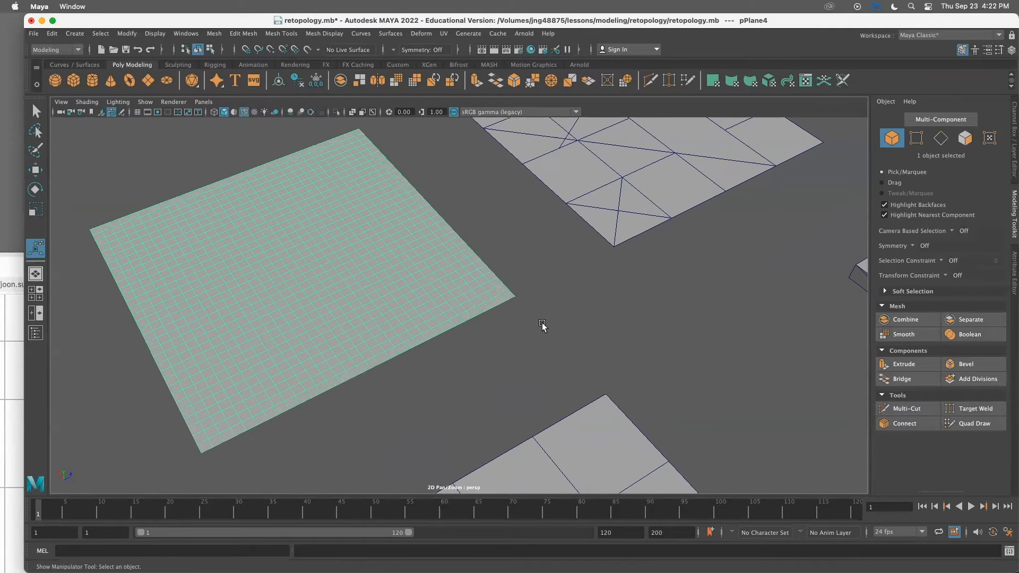
click(543, 327)
scroll(438, 394, down, 5)
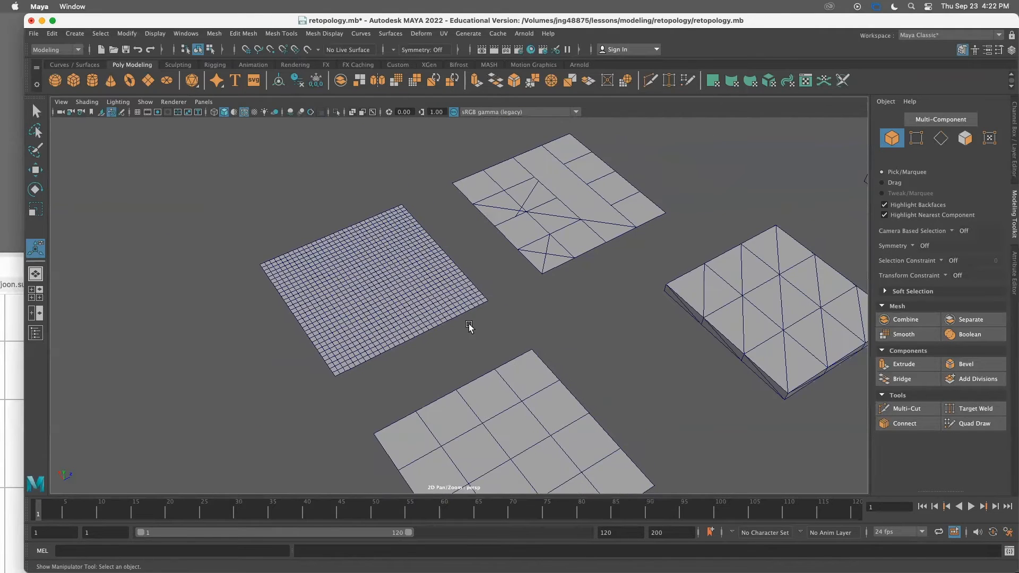
scroll(455, 327, up, 5)
scroll(454, 328, down, 2)
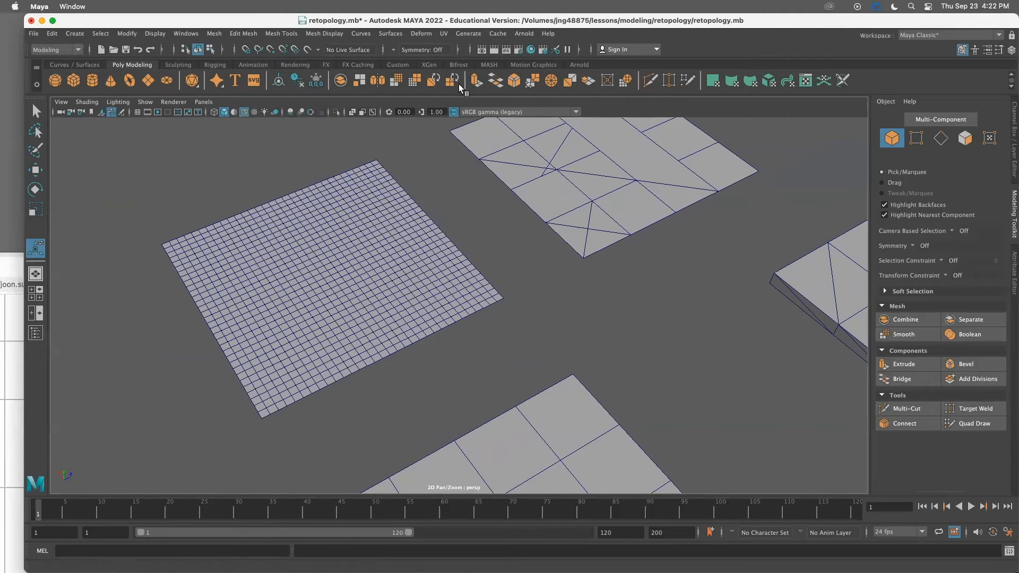
Select the retopologized plane and orbit the view to inspect it
click(389, 293)
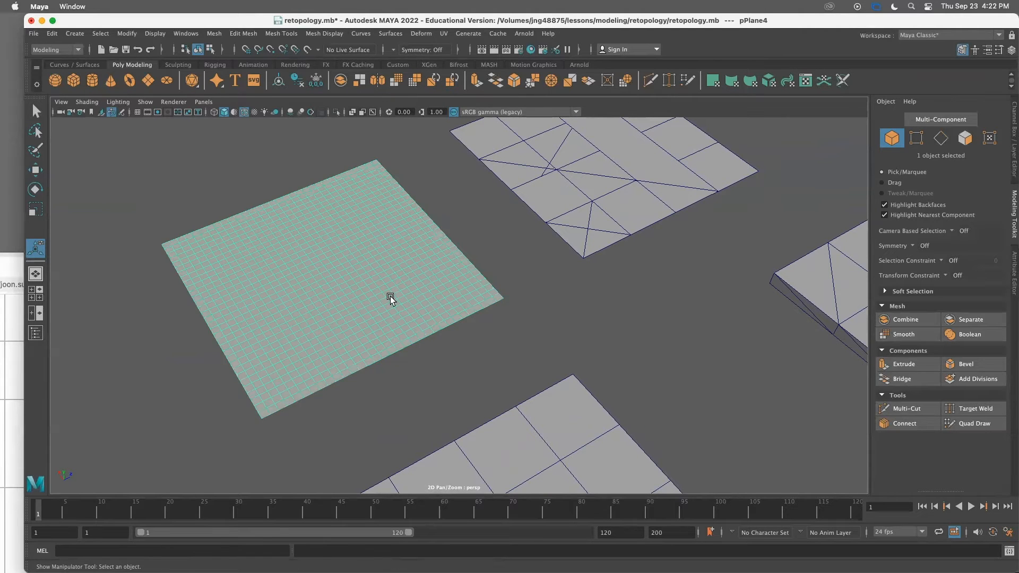
scroll(390, 297, down, 3)
alt+drag(410, 291, 395, 282)
alt+right_drag(408, 286, 443, 293)
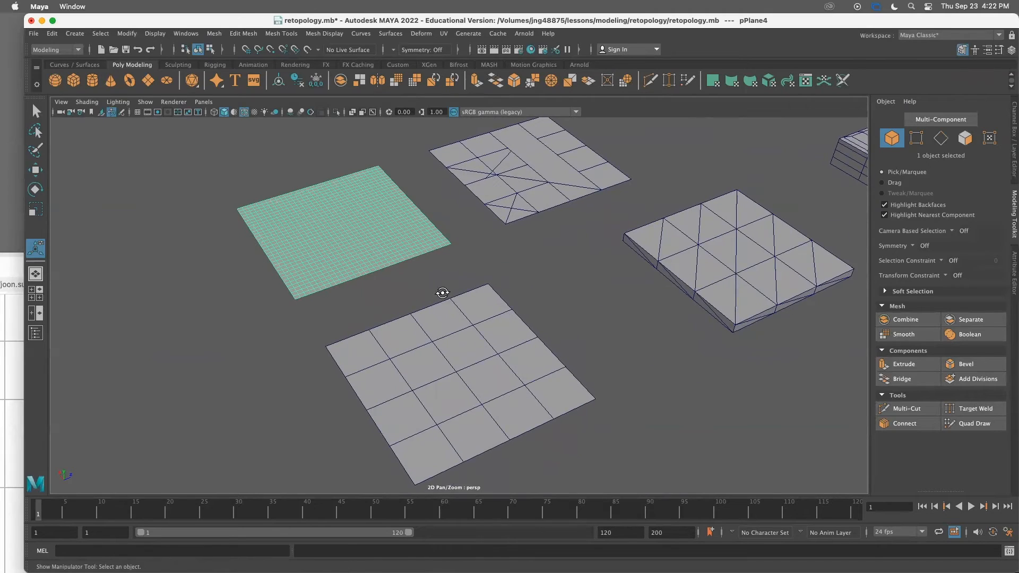
alt+drag(443, 294, 454, 298)
alt+middle_drag(454, 299, 406, 297)
alt+right_drag(408, 296, 452, 290)
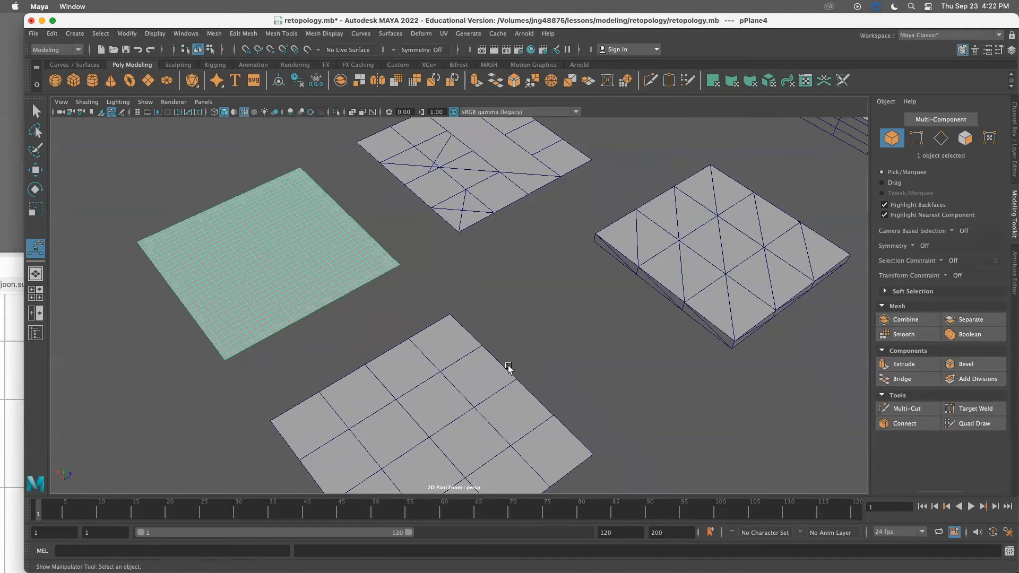
Select the retopologized plane and turn on the Poly Count heads-up display
alt+drag(509, 371, 448, 341)
click(450, 339)
click(283, 193)
alt+middle_drag(266, 228, 294, 235)
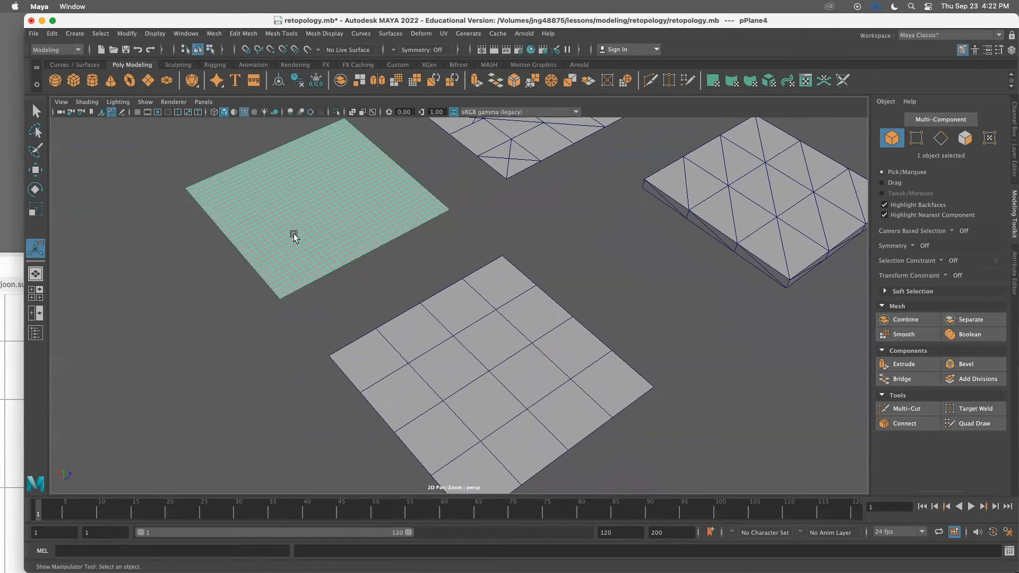
click(155, 32)
mouse_move(192, 69)
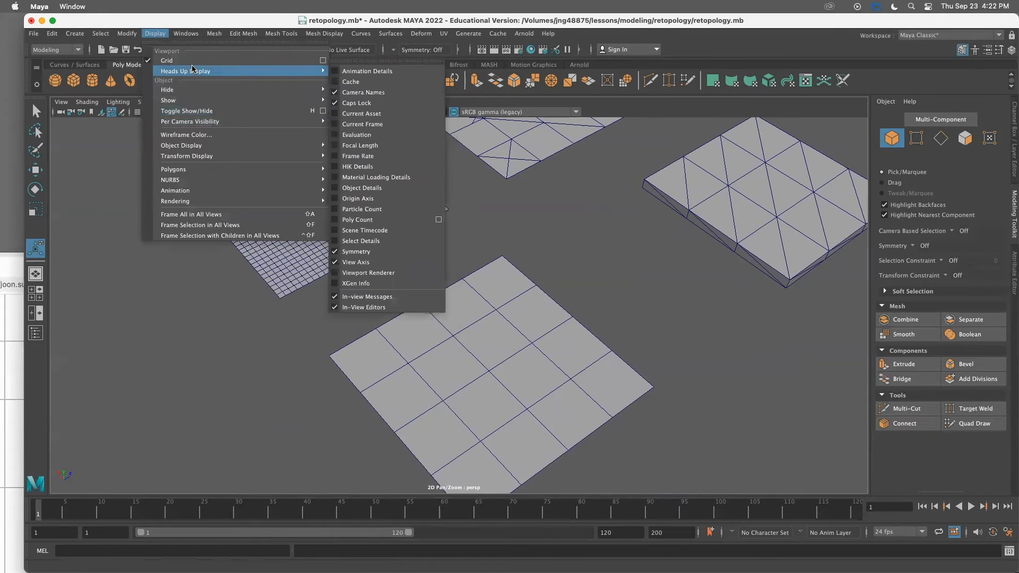
click(366, 221)
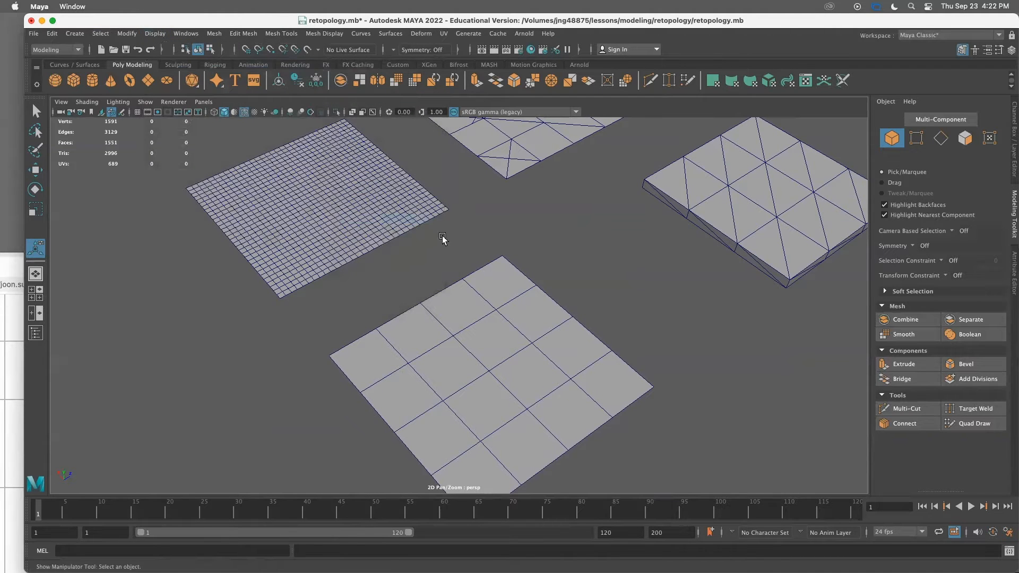
Select the planes in turn to compare the poly counts of the retopologized and manually built planes
click(361, 213)
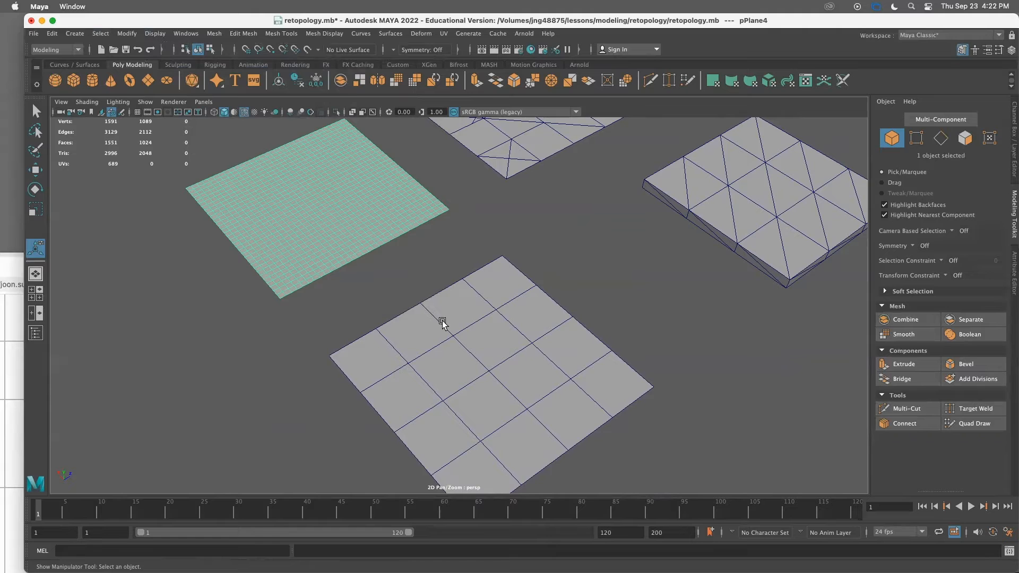
click(466, 314)
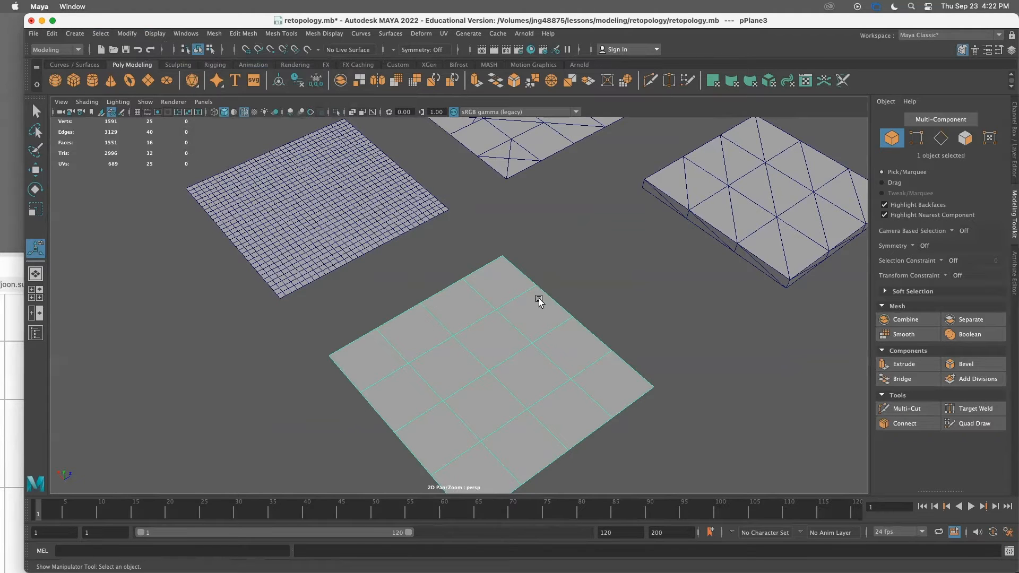
click(414, 219)
click(523, 318)
click(391, 234)
click(472, 329)
scroll(530, 337, down, 4)
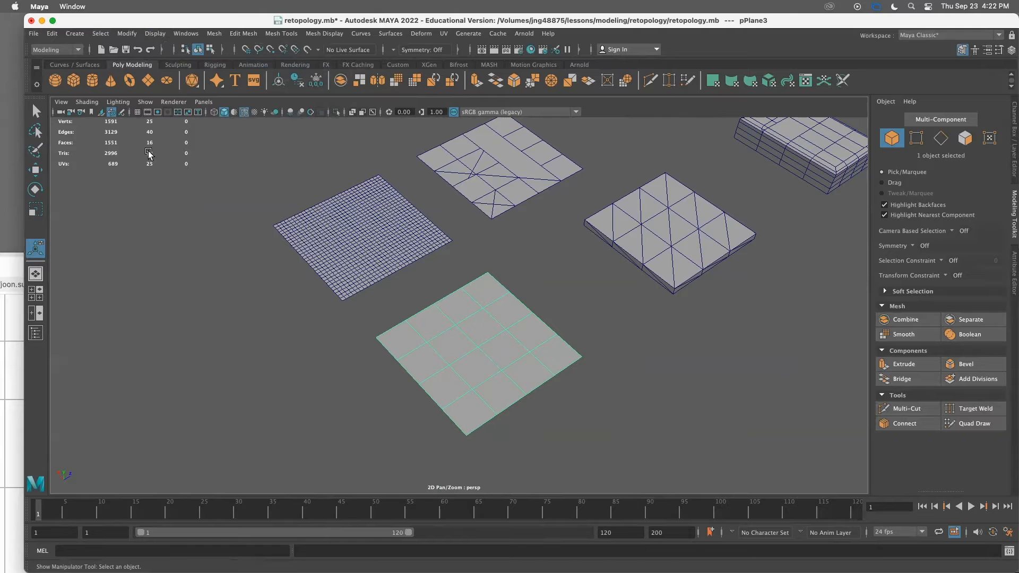
click(393, 231)
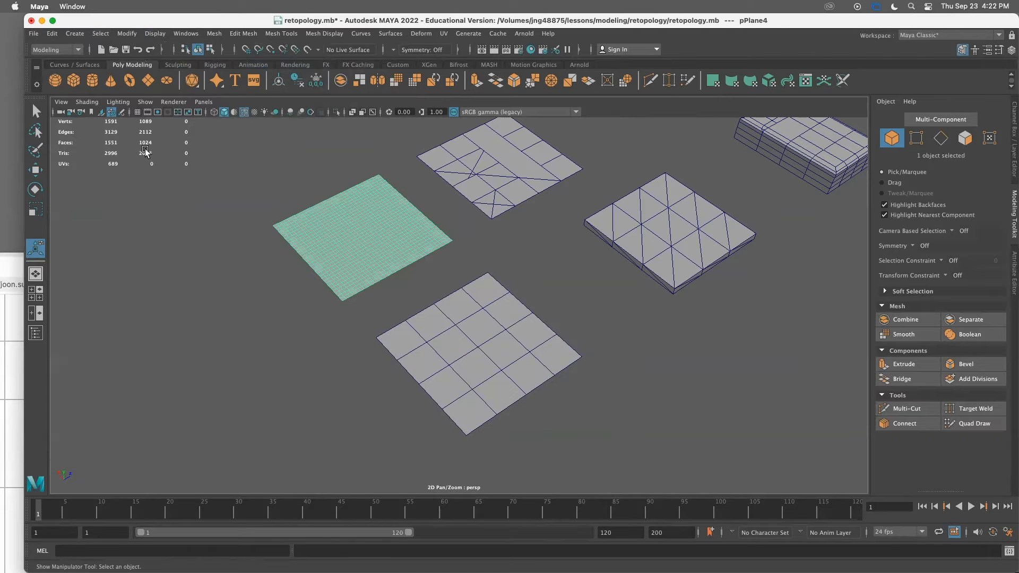
scroll(367, 276, up, 3)
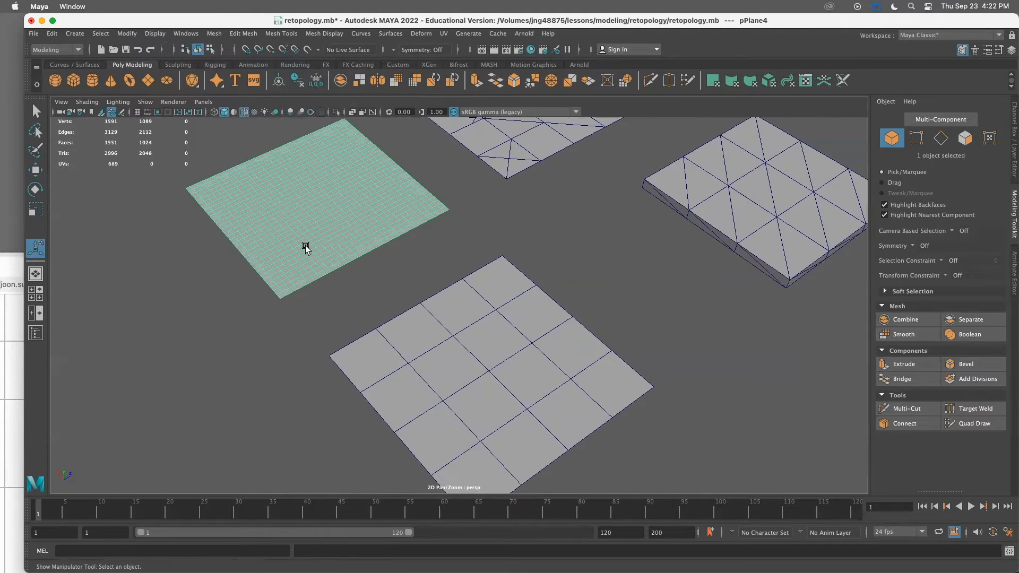
scroll(451, 273, down, 3)
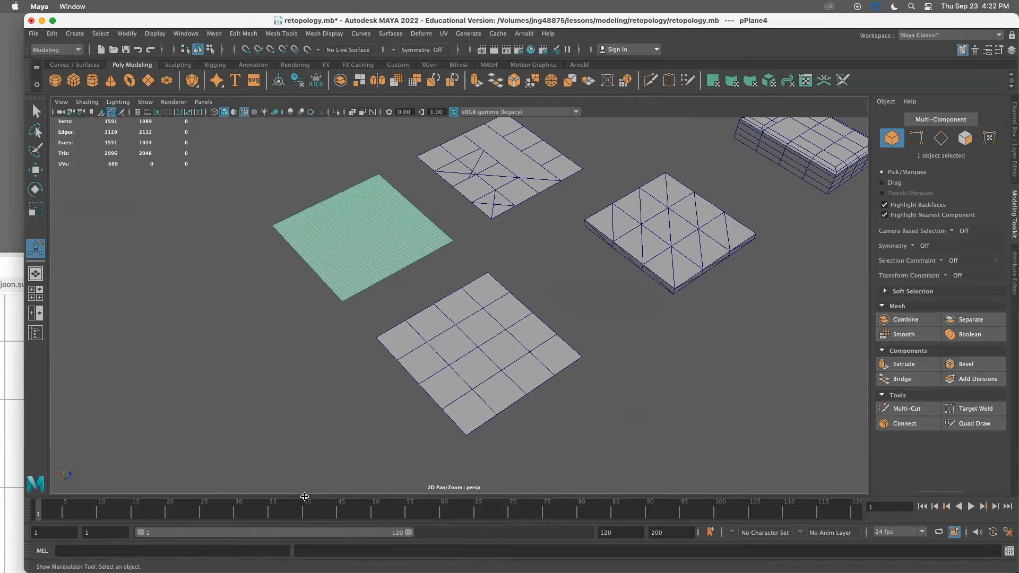
drag(302, 494, 298, 503)
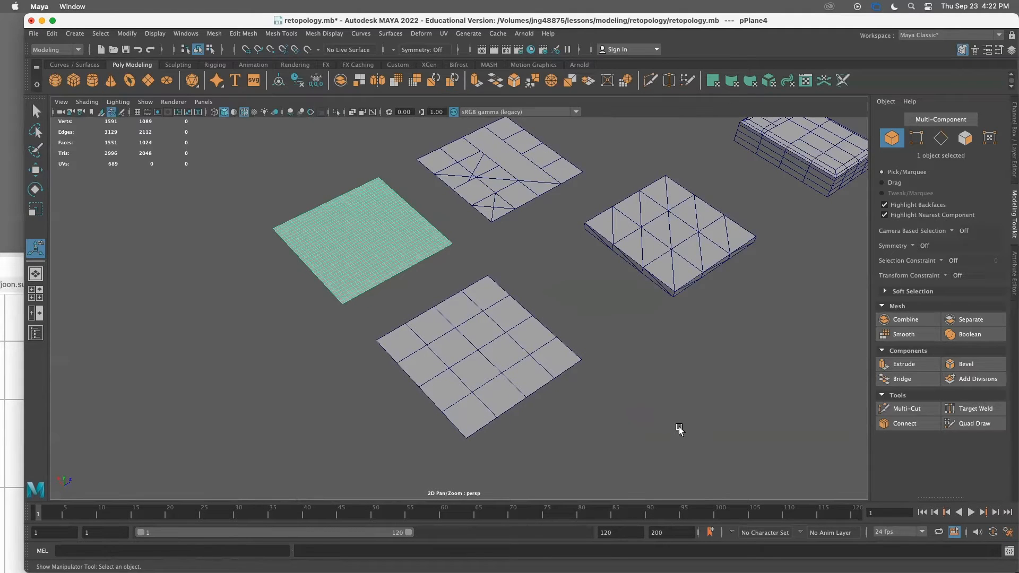
click(898, 533)
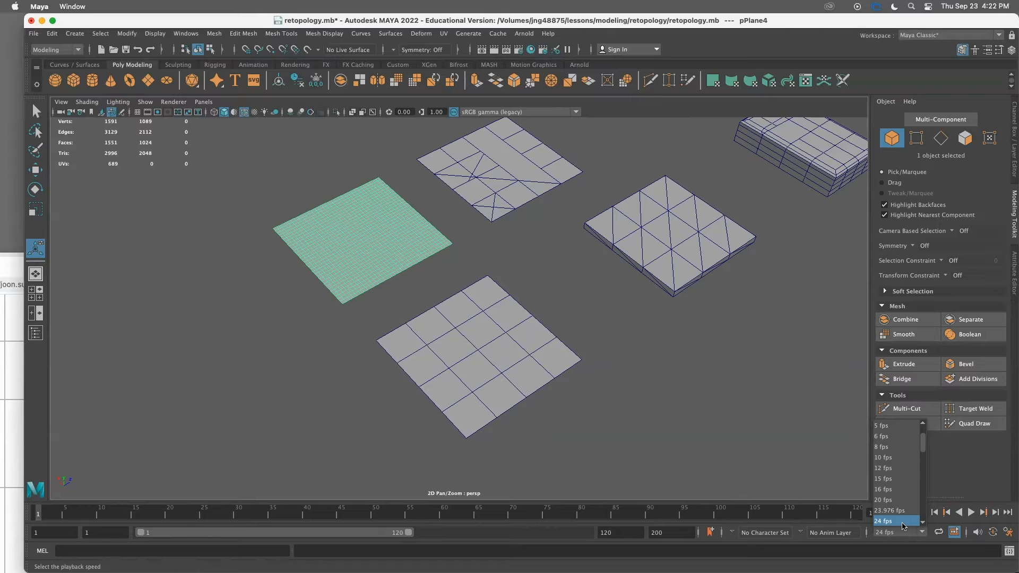
click(883, 521)
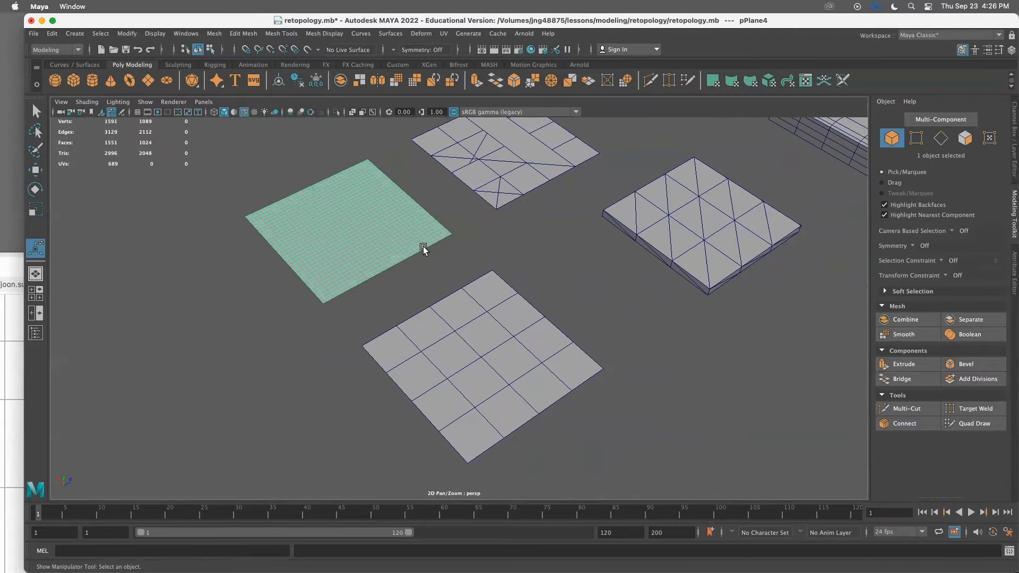
scroll(422, 246, up, 2)
alt+right_drag(441, 257, 404, 259)
alt+middle_drag(404, 258, 410, 281)
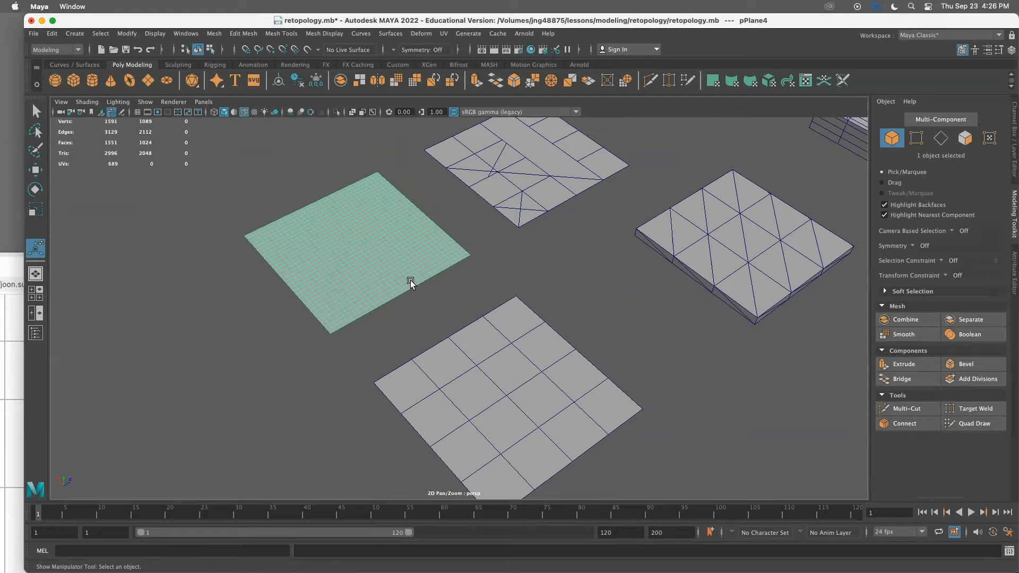
scroll(391, 283, down, 3)
scroll(393, 304, up, 3)
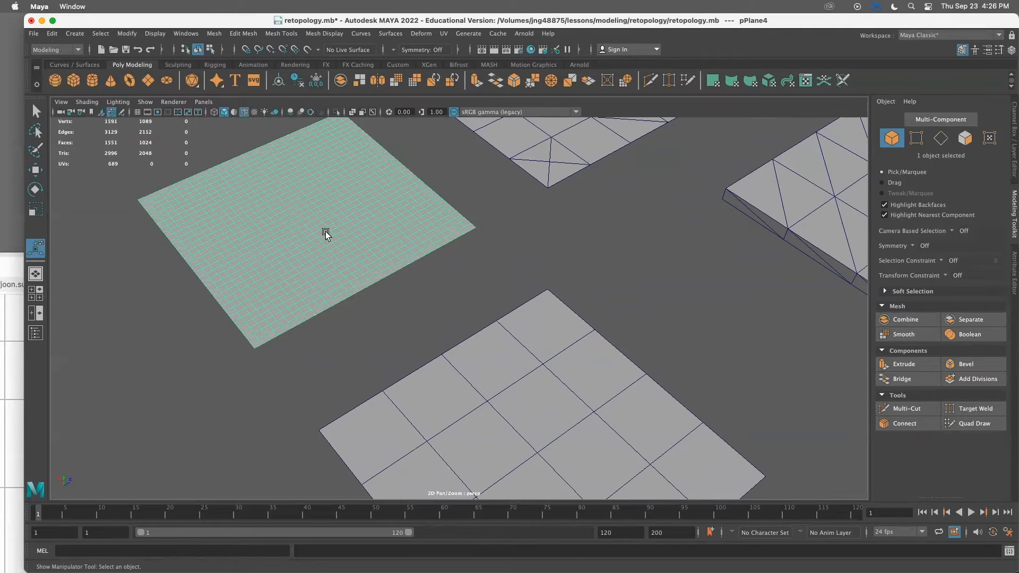
scroll(337, 257, down, 2)
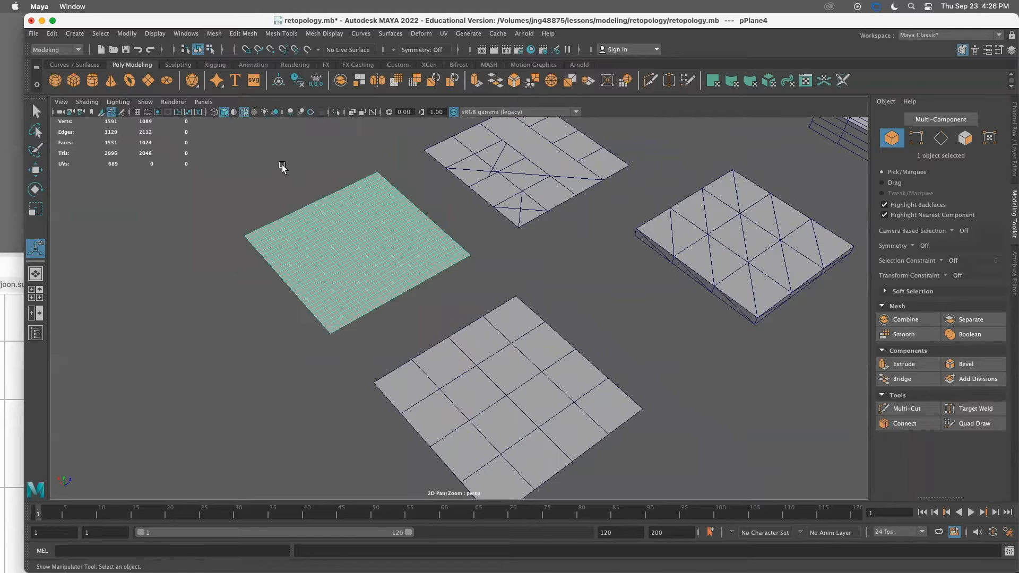
click(215, 34)
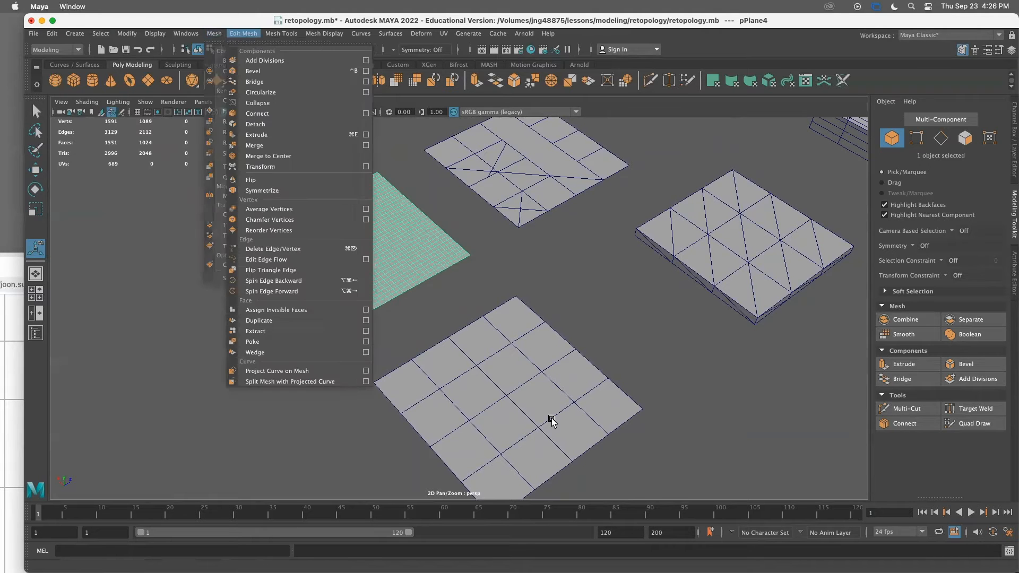
click(496, 391)
Delete edge loops on the retopologized plane, then undo the deletions
scroll(316, 257, up, 5)
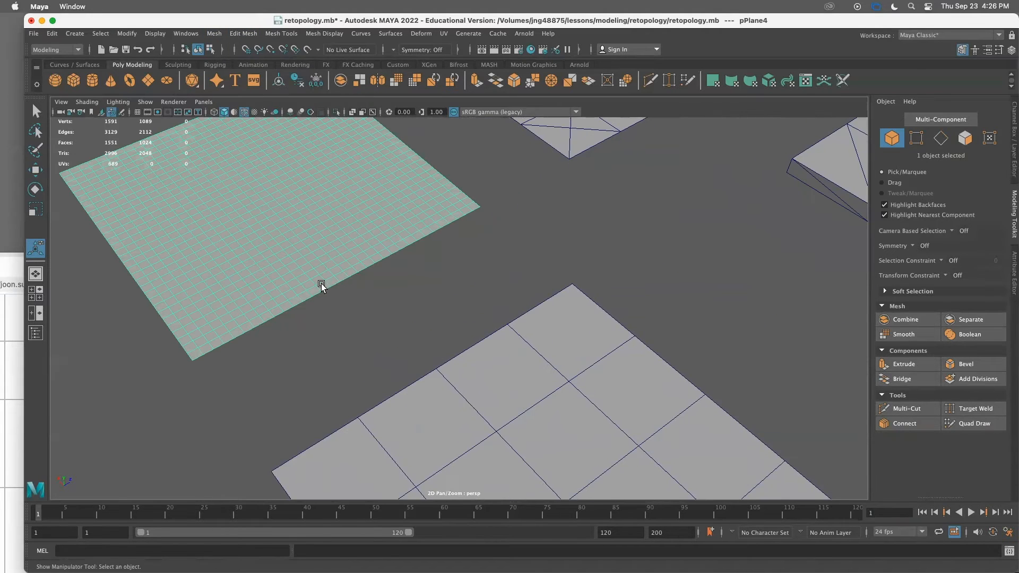
scroll(321, 282, down, 2)
right_drag(319, 221, 319, 201)
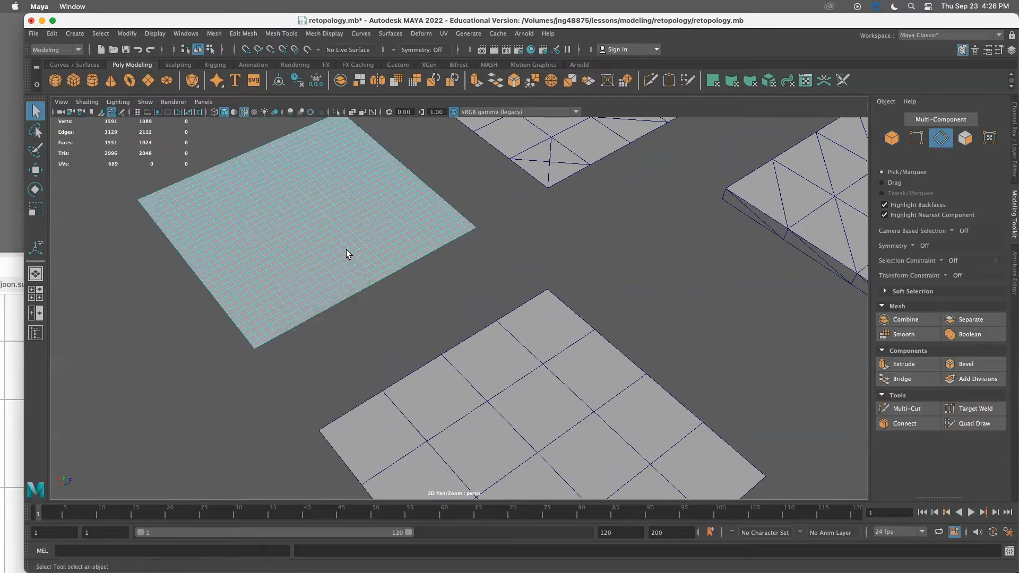
double_click(346, 243)
key(Delete)
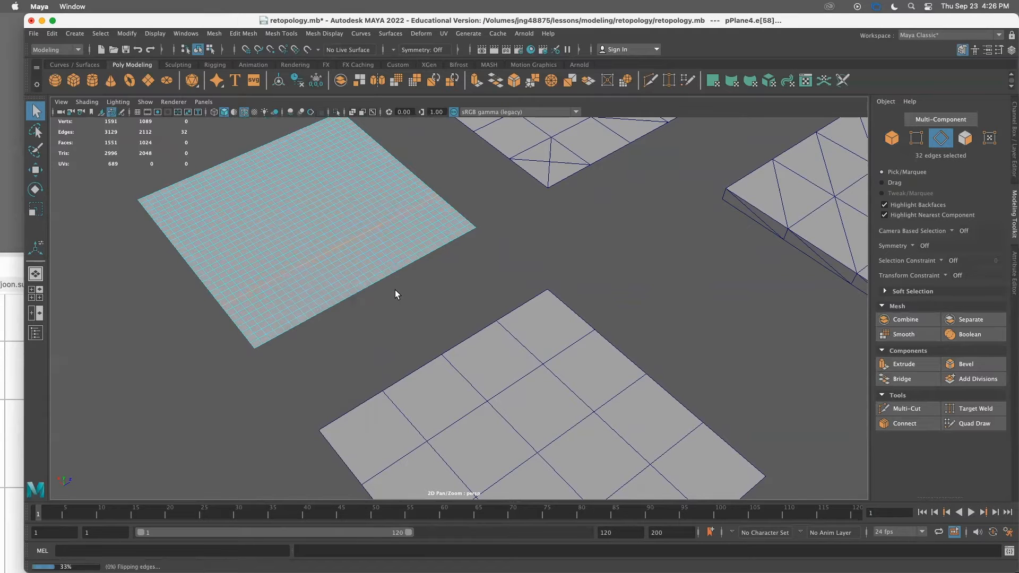
scroll(377, 282, up, 2)
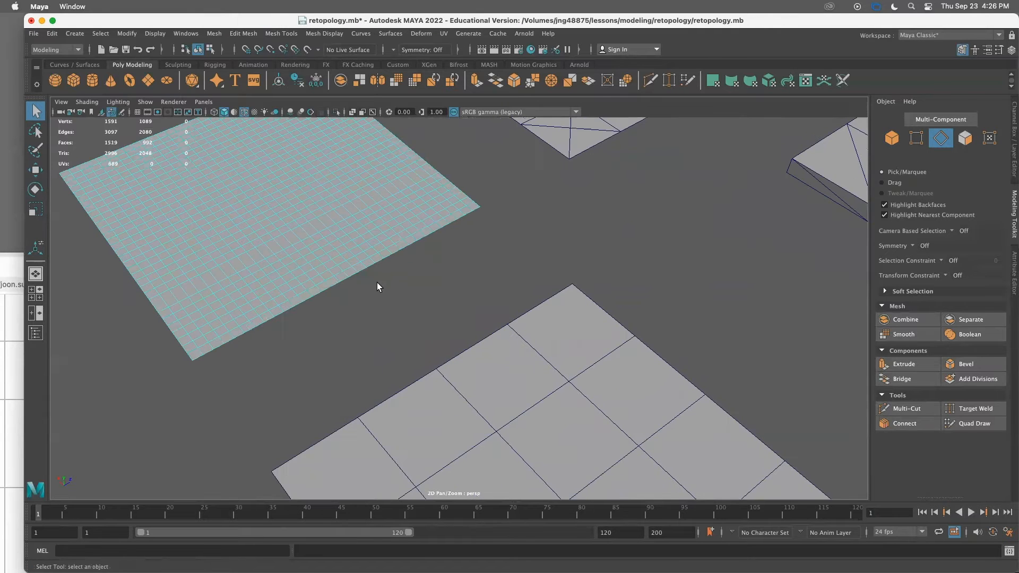
double_click(315, 231)
key(Delete)
key(ctrl+z)
key(ctrl+z)
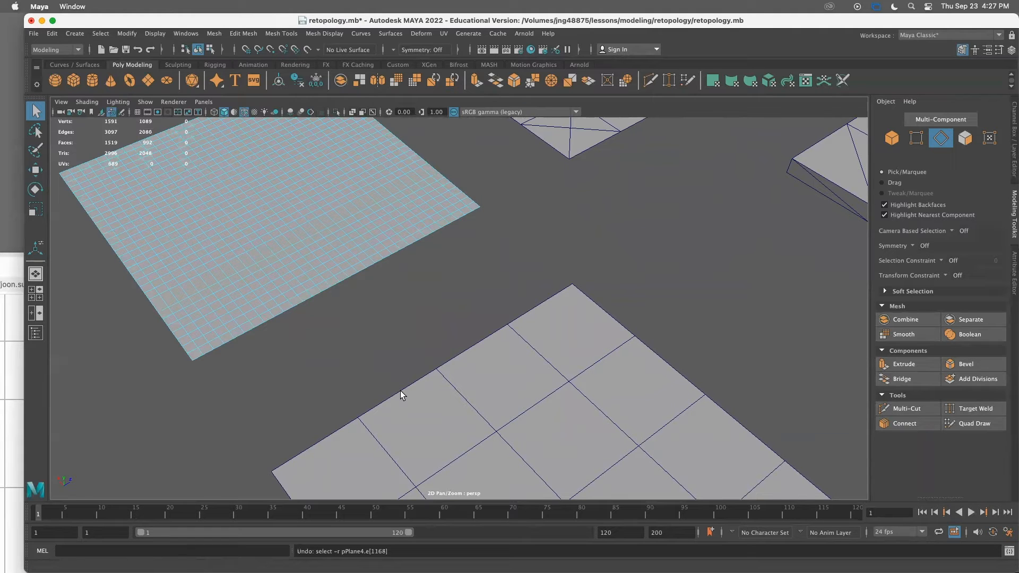
key(ctrl+z)
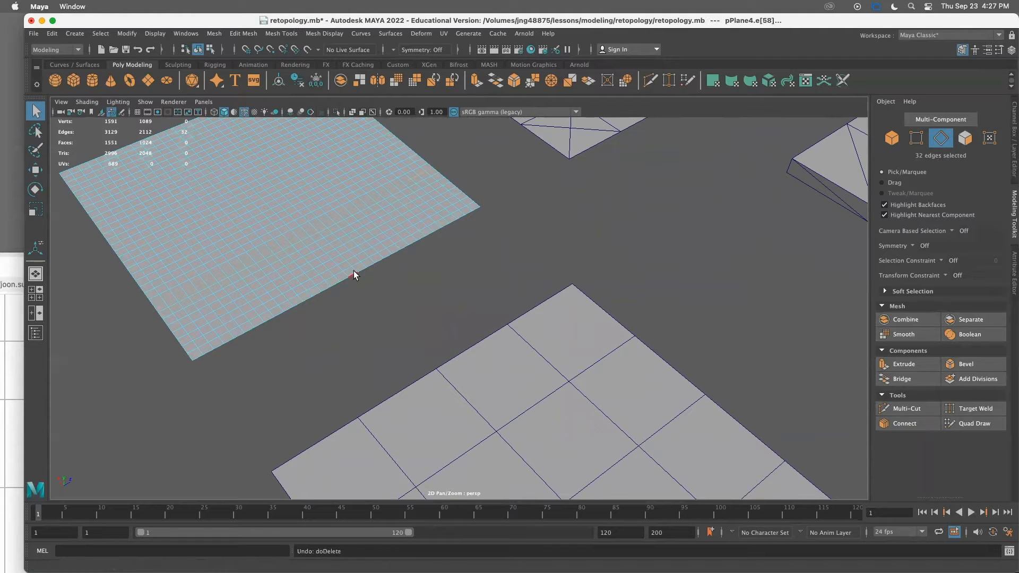
Reduce the retopologized plane by 50 percent using the Percentage reduction method
right_drag(313, 234, 364, 218)
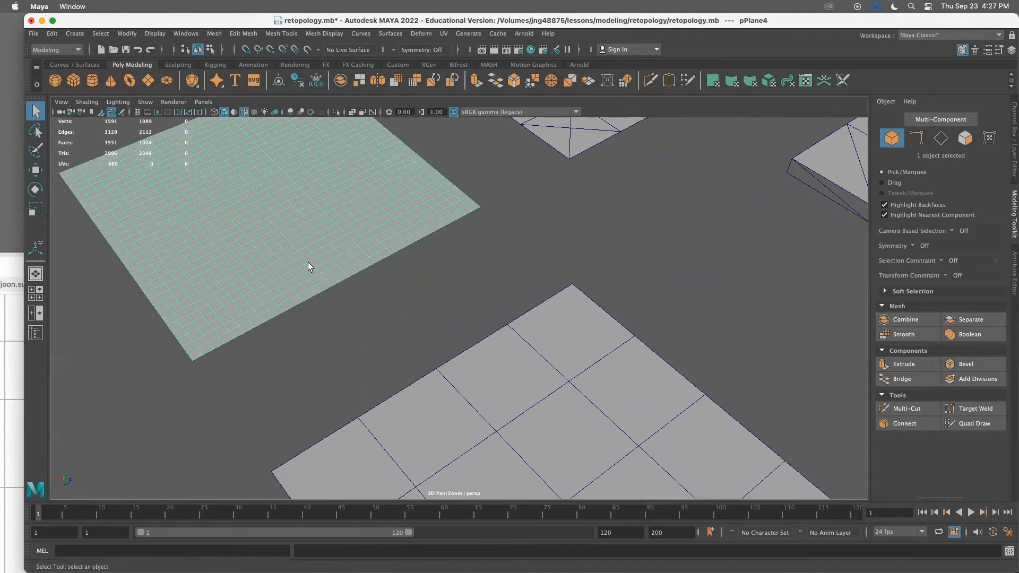
scroll(310, 262, down, 4)
click(214, 34)
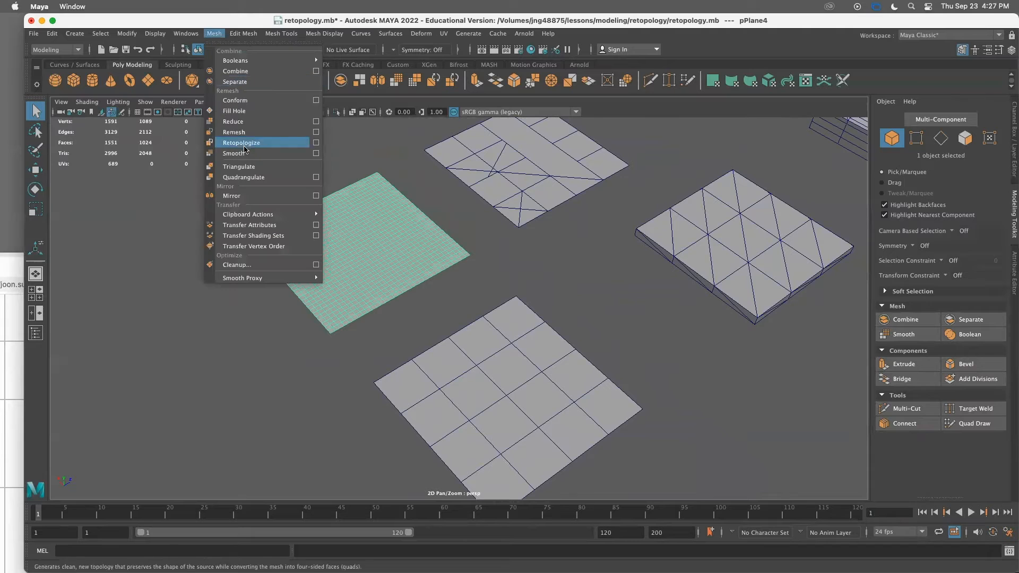
click(316, 122)
drag(454, 206, 610, 160)
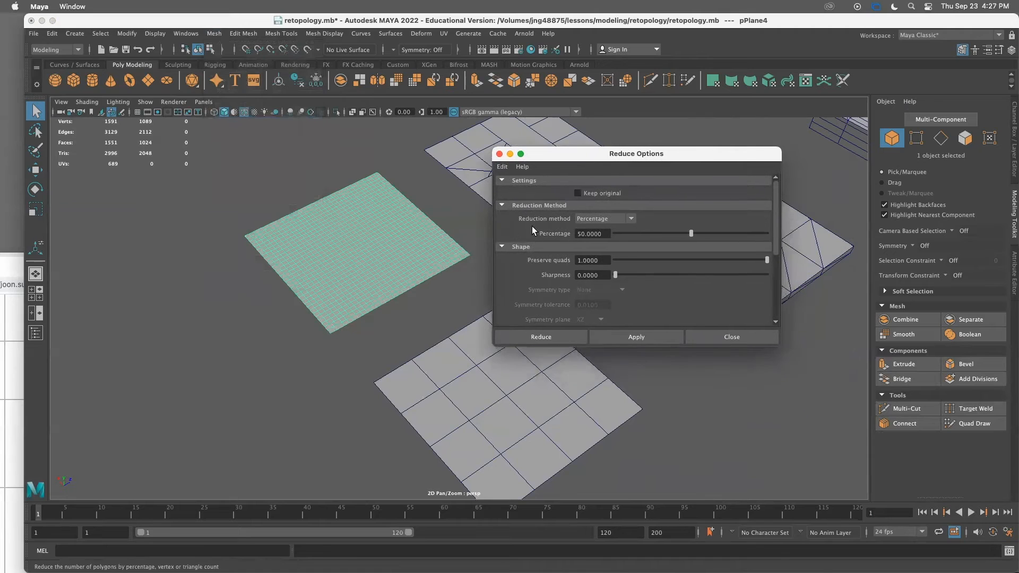
click(594, 218)
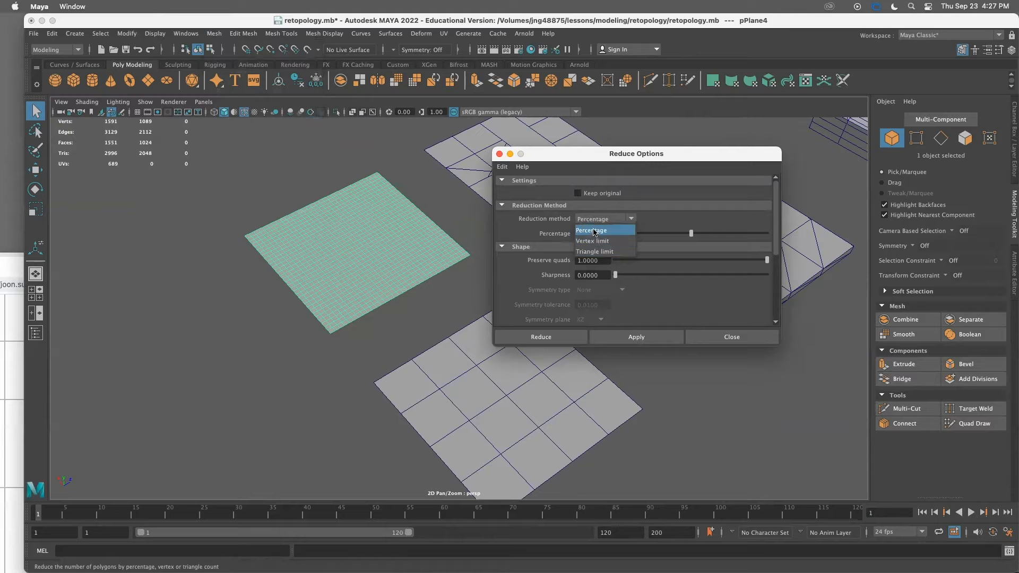
click(593, 231)
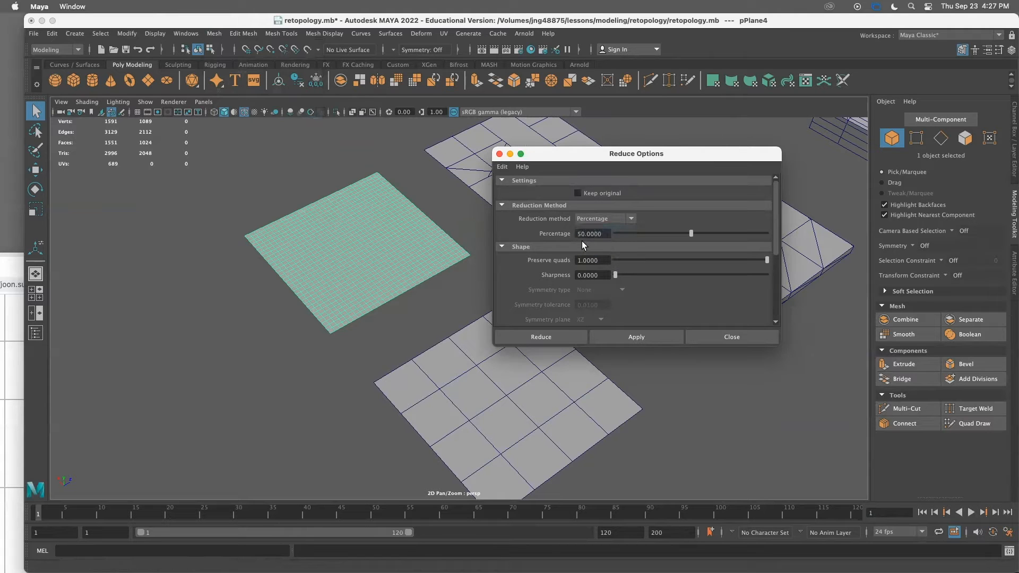
click(541, 337)
click(387, 265)
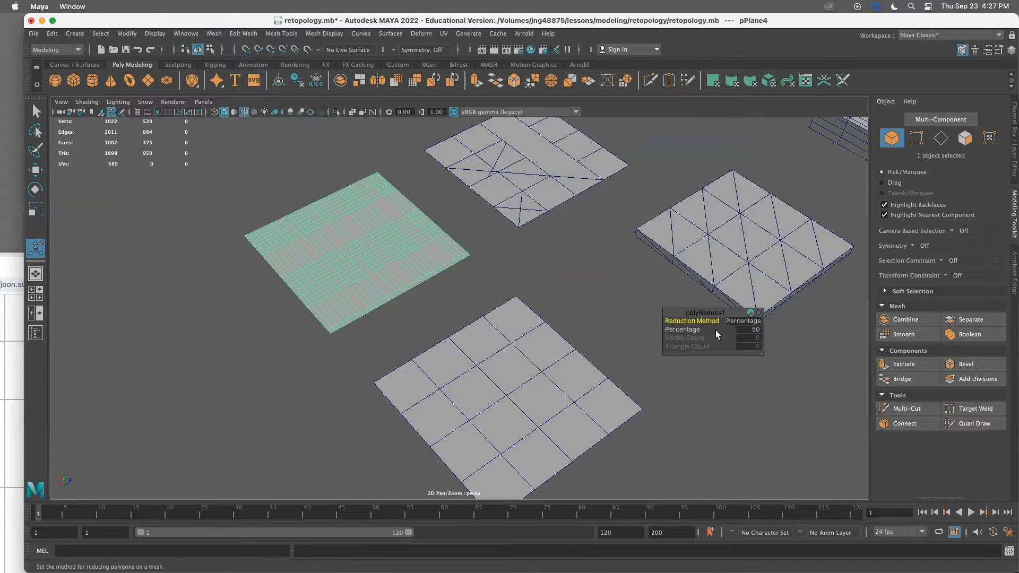
drag(680, 329, 405, 166)
click(615, 314)
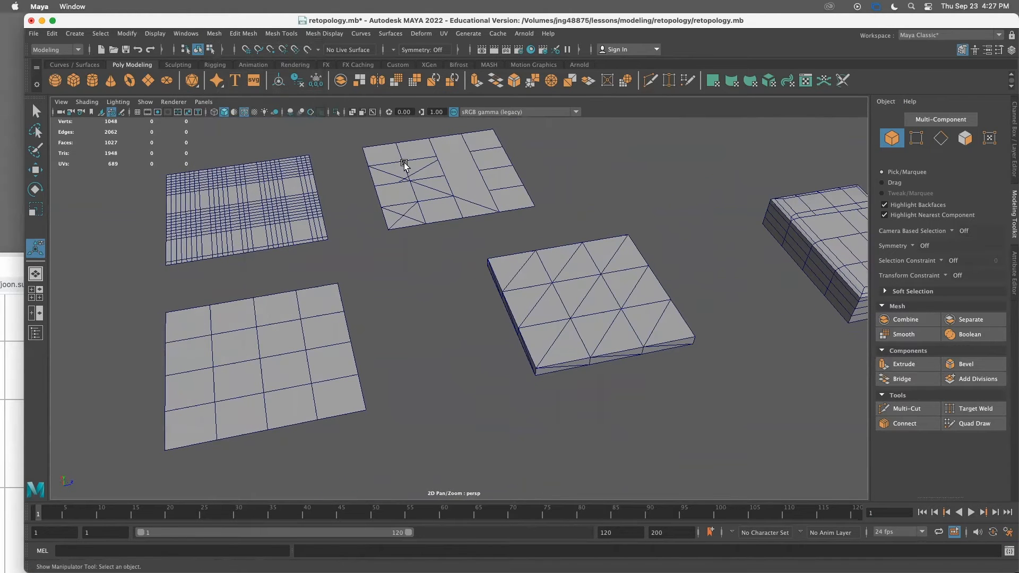
click(214, 34)
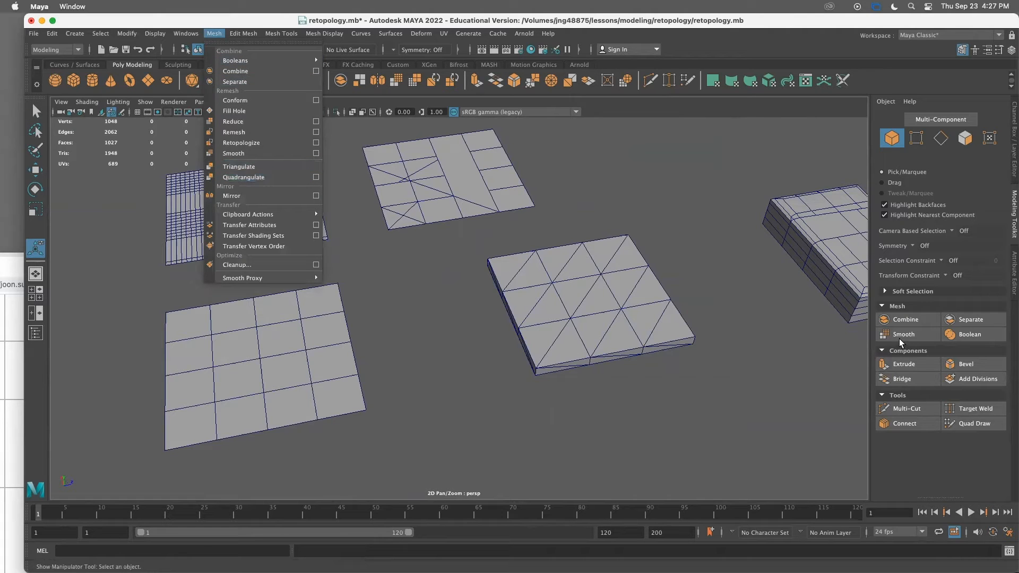
click(552, 159)
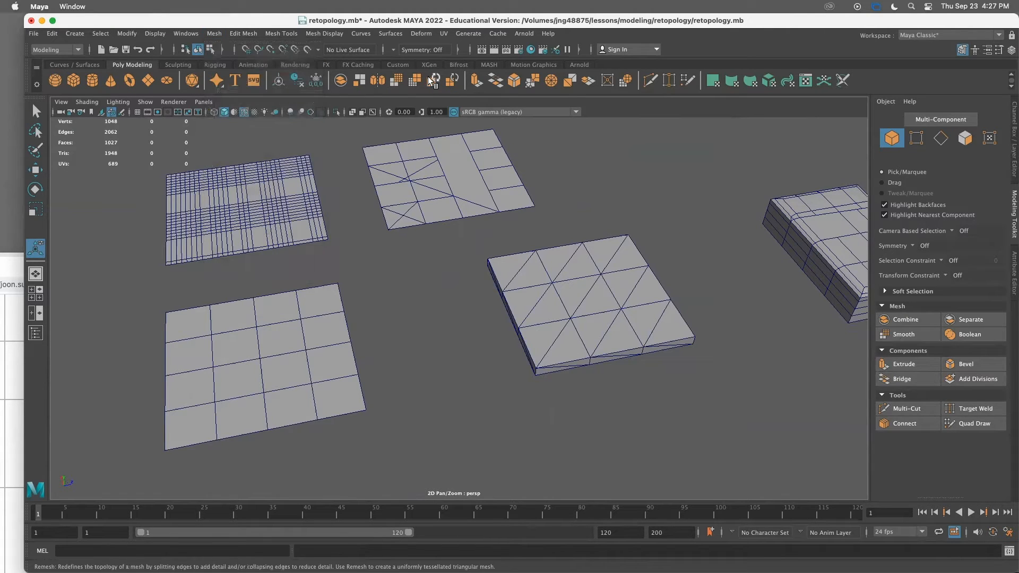
click(214, 33)
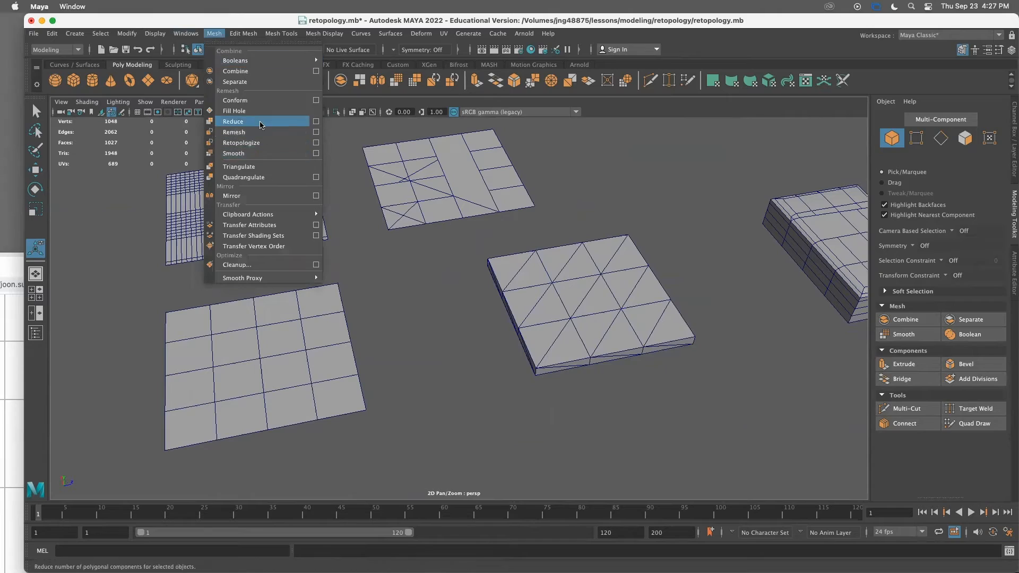
click(488, 268)
Select the triangulated extruded block and Quadrangulate it
click(546, 296)
alt+drag(546, 295, 418, 314)
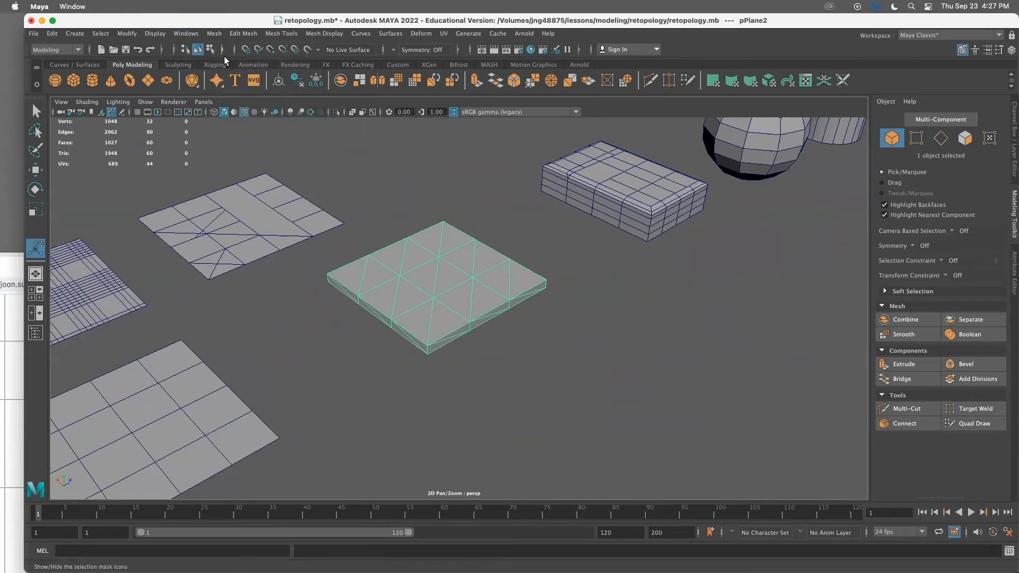
alt+drag(477, 364, 446, 340)
click(214, 33)
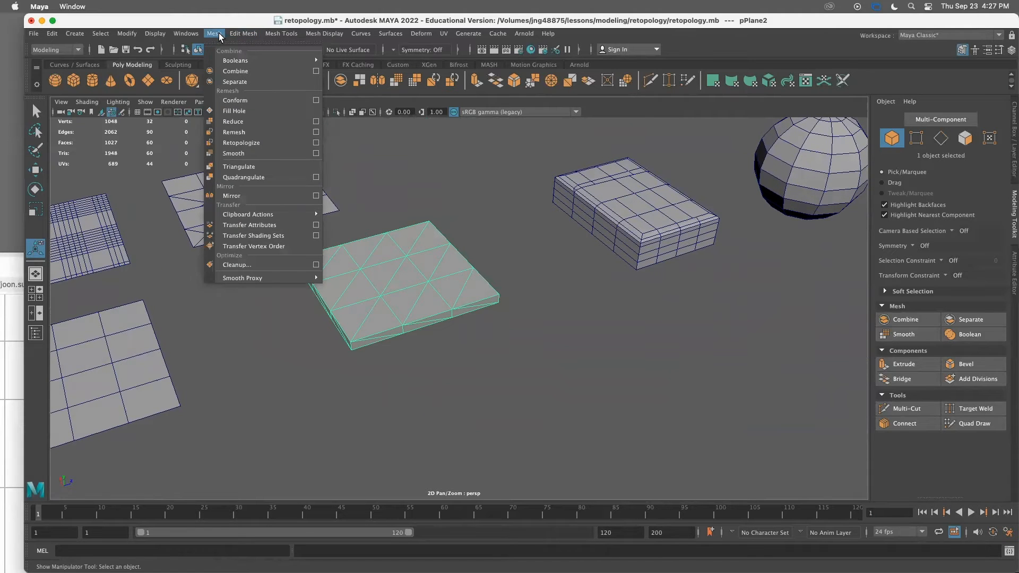
click(283, 177)
Examine the quadrangulated plane from different angles and select the extruded block
click(439, 345)
alt+drag(439, 346, 365, 278)
click(384, 297)
mouse_move(384, 296)
alt+right_down()
mouse_move(533, 299)
mouse_move(388, 287)
alt+right_up()
click(214, 33)
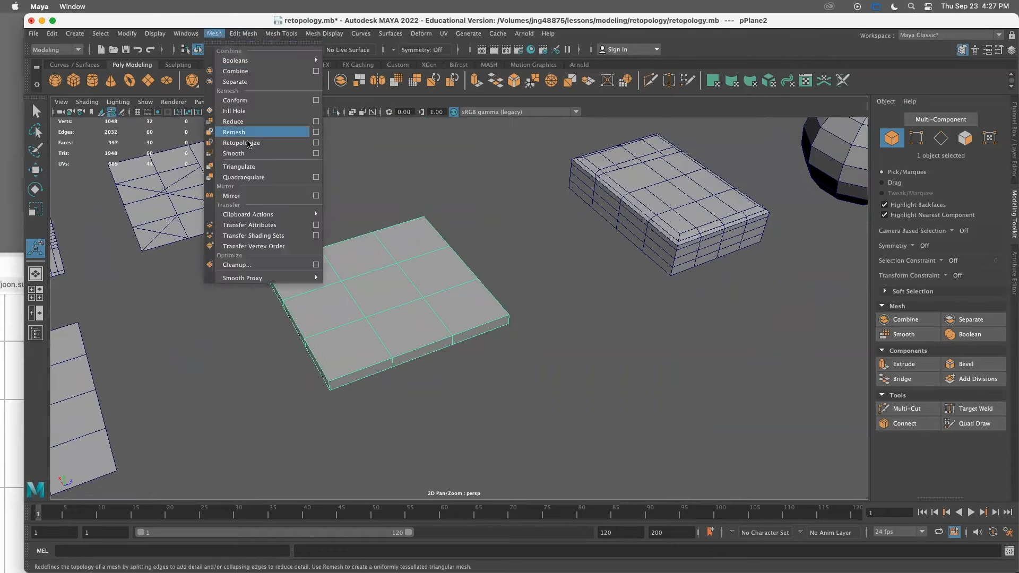
click(475, 252)
alt+middle_drag(520, 330, 298, 352)
click(391, 288)
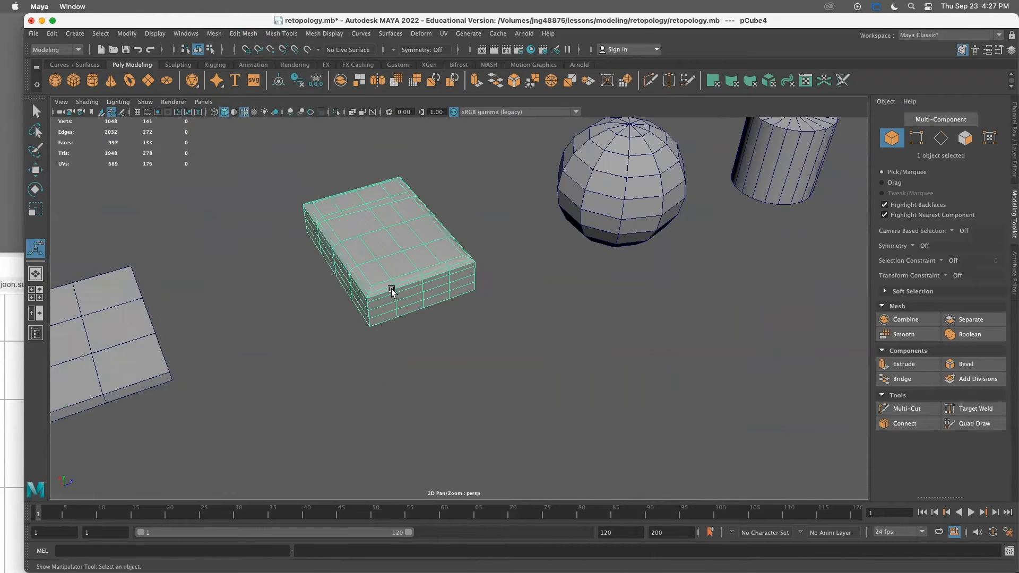
Zoom in and inspect the block's edges along its beveled top and sides
scroll(539, 343, up, 5)
alt+drag(440, 338, 513, 376)
alt+drag(597, 362, 3, 107)
right_drag(417, 266, 486, 303)
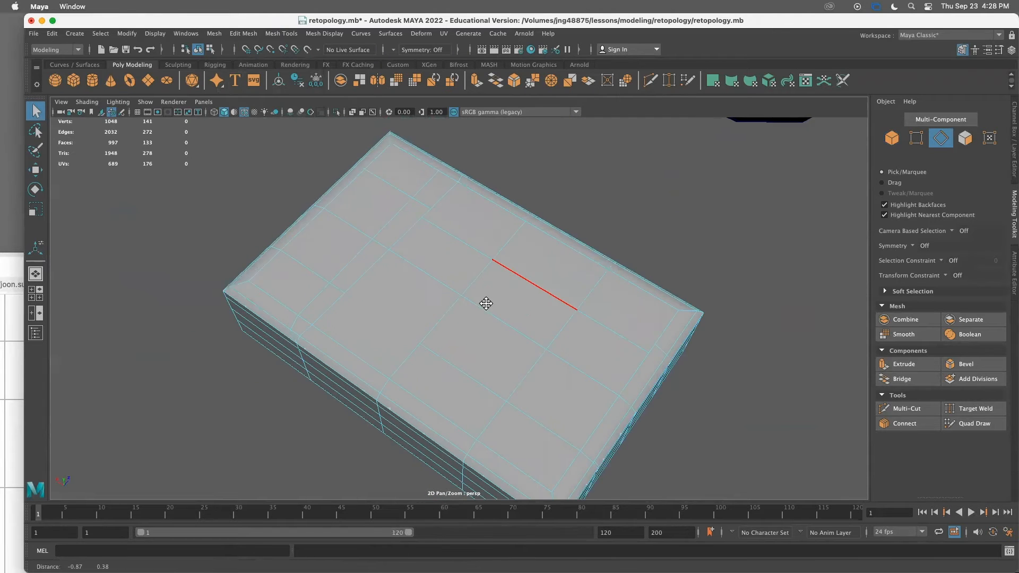
alt+middle_drag(486, 303, 495, 310)
alt+drag(436, 216, 286, 289)
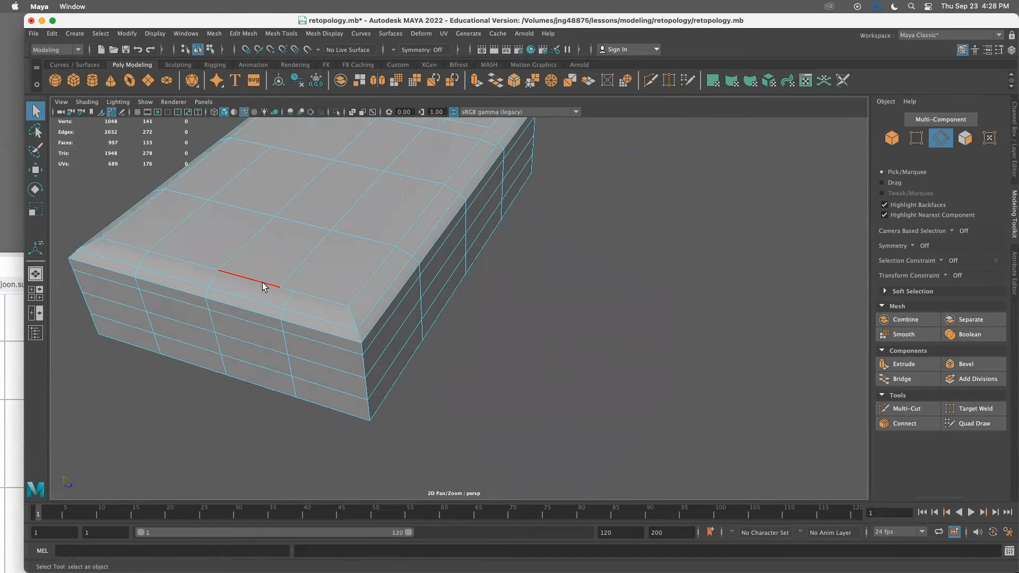
scroll(379, 278, down, 3)
alt+drag(396, 285, 318, 292)
alt+middle_drag(378, 254, 385, 322)
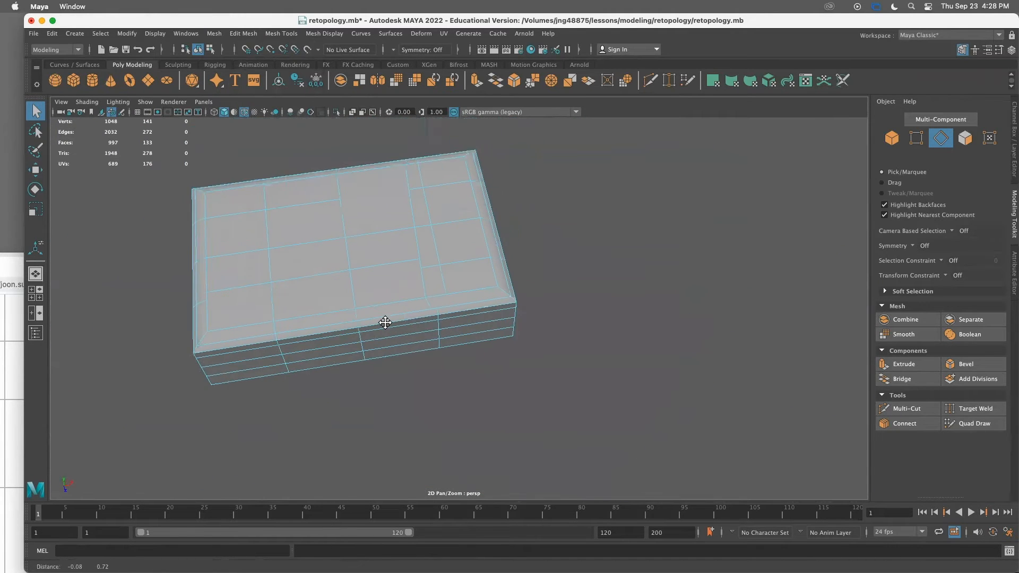
scroll(385, 322, up, 5)
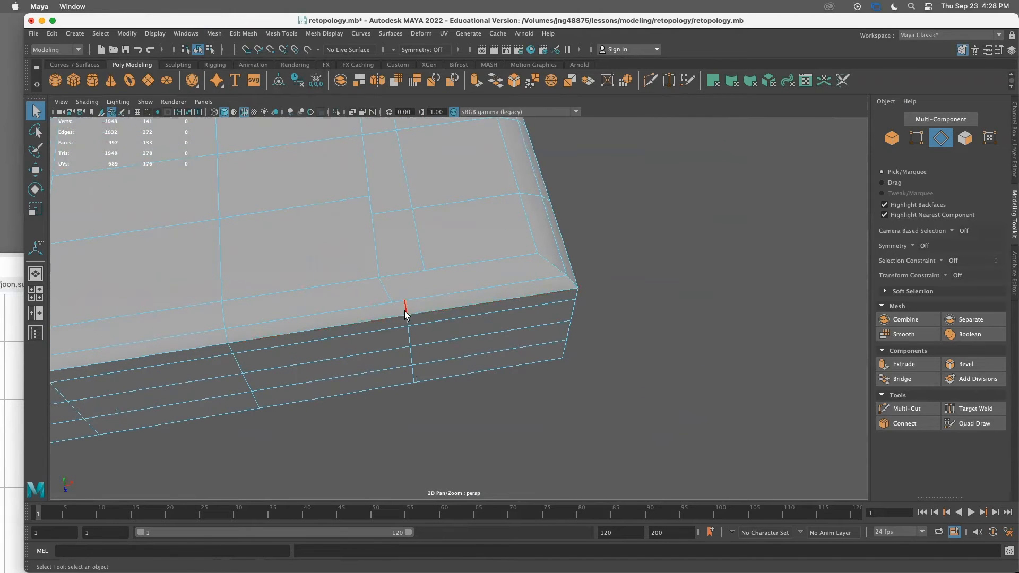
mouse_move(450, 282)
alt+mouse_down()
mouse_move(391, 278)
mouse_move(448, 284)
alt+mouse_up()
alt+middle_drag(447, 284, 498, 280)
right_drag(437, 224, 416, 296)
Merge stray vertices along the block's beveled top edge with Target Weld
click(976, 408)
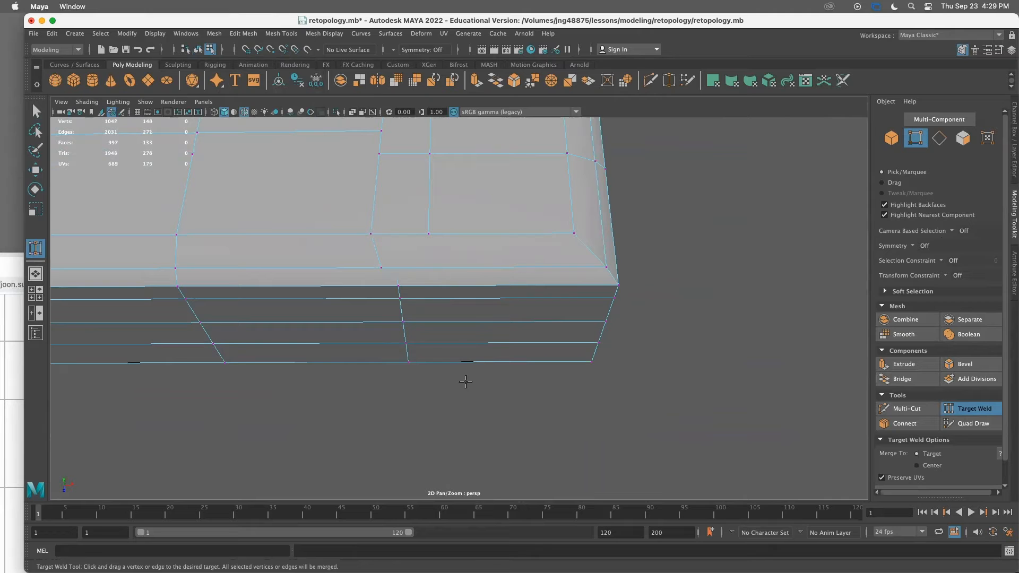
alt+drag(410, 375, 489, 294)
alt+drag(534, 364, 651, 336)
alt+middle_drag(650, 337, 692, 398)
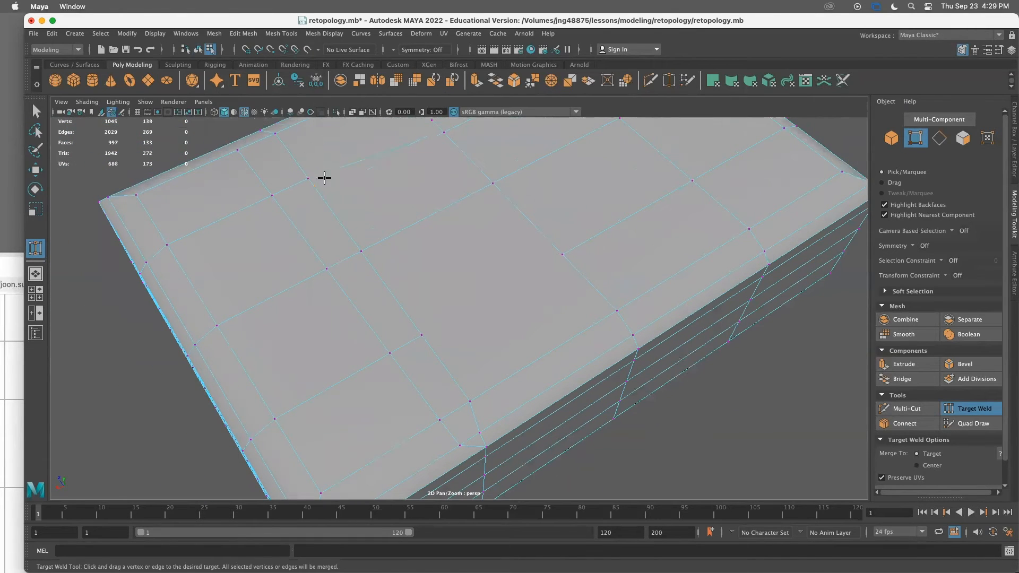
scroll(324, 178, down, 4)
alt+drag(566, 238, 461, 233)
scroll(438, 269, up, 6)
right_drag(426, 205, 425, 175)
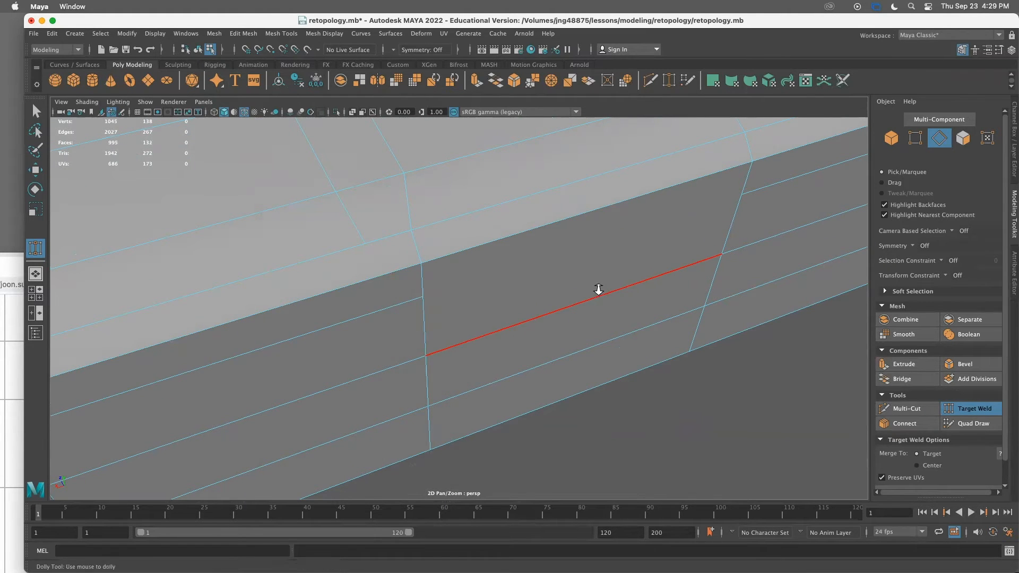
alt+drag(598, 289, 324, 271)
alt+drag(384, 266, 343, 289)
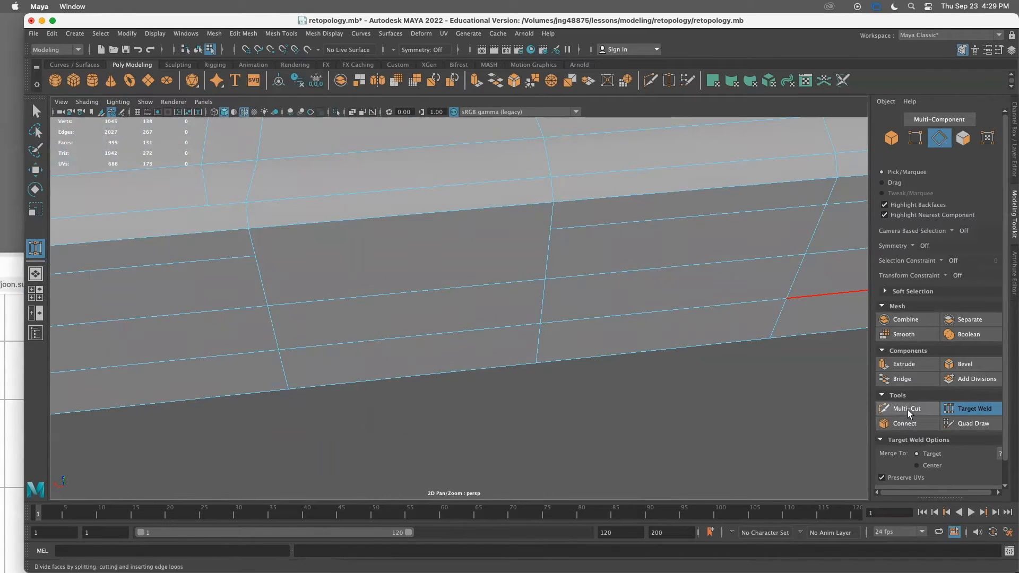
Cut new edges across the block's side and beveled top with Multi-Cut to reconnect the loops
click(908, 409)
click(267, 306)
click(255, 256)
click(550, 229)
key(Return)
mouse_move(318, 266)
alt+mouse_down()
mouse_move(368, 257)
mouse_move(317, 259)
alt+mouse_up()
click(315, 259)
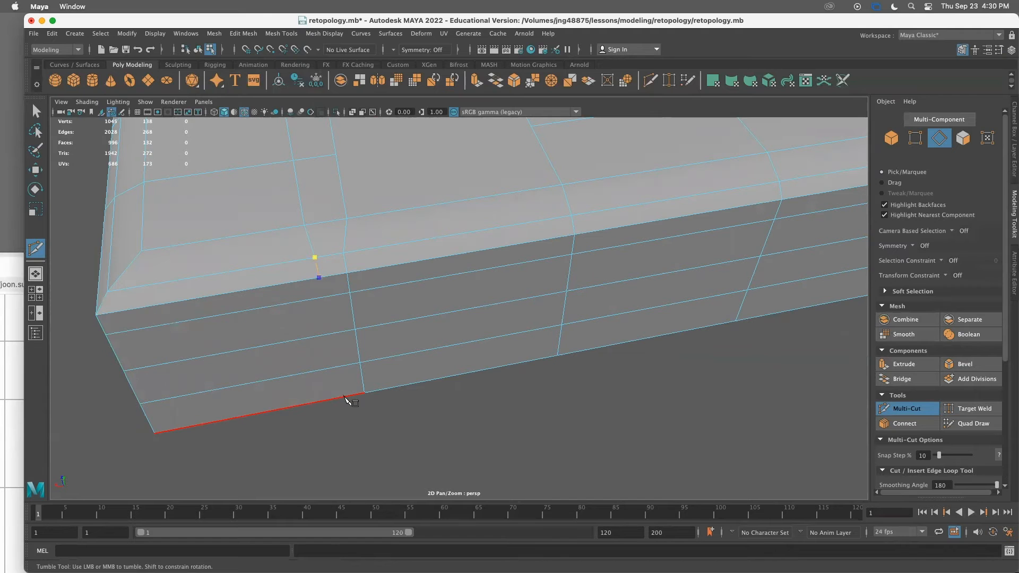
alt+drag(370, 412, 483, 363)
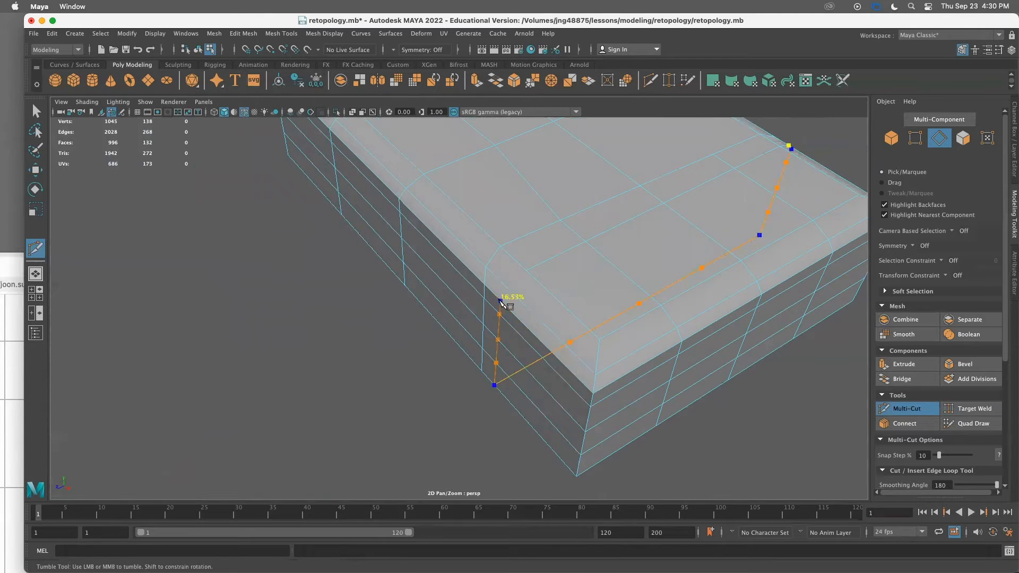
click(35, 110)
Cut an edge across one of the block's top faces with Multi-Cut
alt+drag(409, 355, 275, 371)
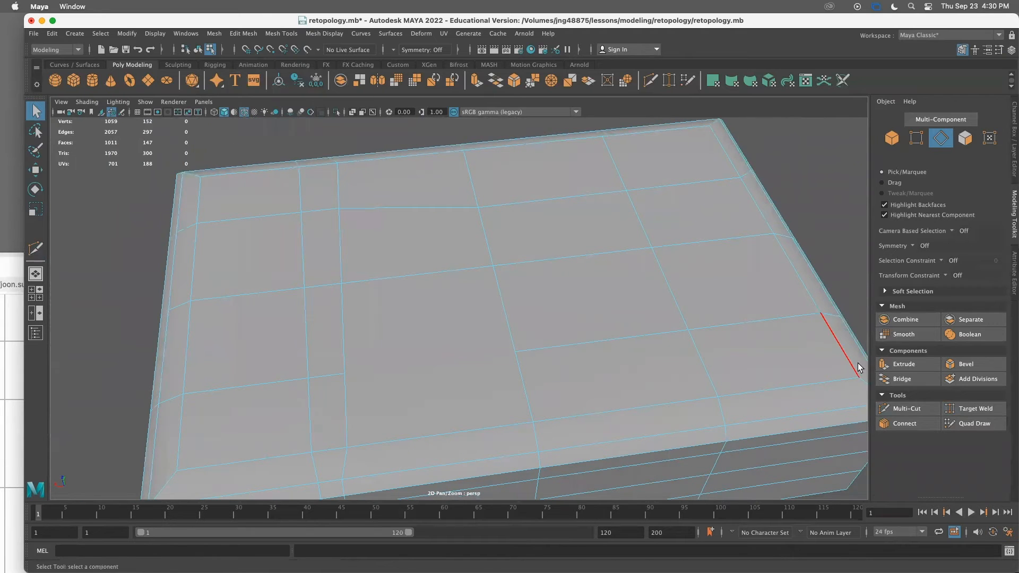
click(910, 406)
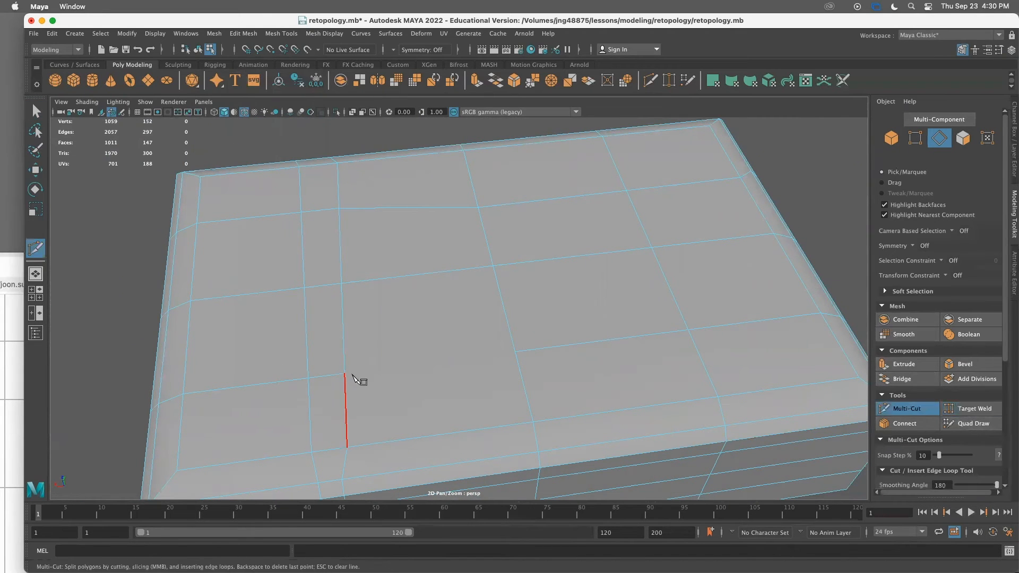
click(344, 373)
click(515, 352)
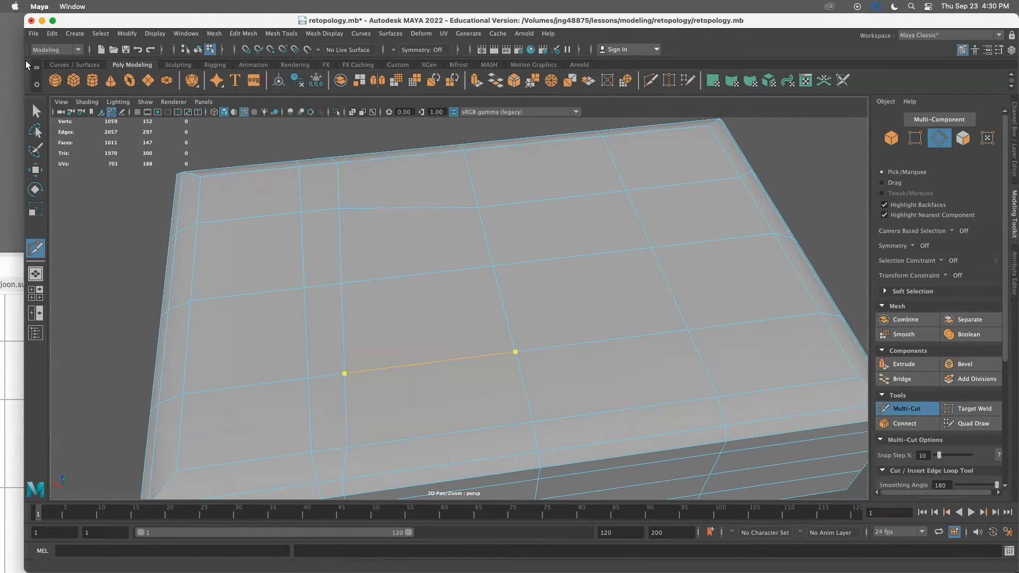
click(41, 111)
Try moving two vertices on the block's top edge, then undo the move
alt+right_drag(513, 205, 367, 193)
alt+drag(367, 194, 503, 182)
alt+drag(533, 307, 453, 341)
right_click(471, 325)
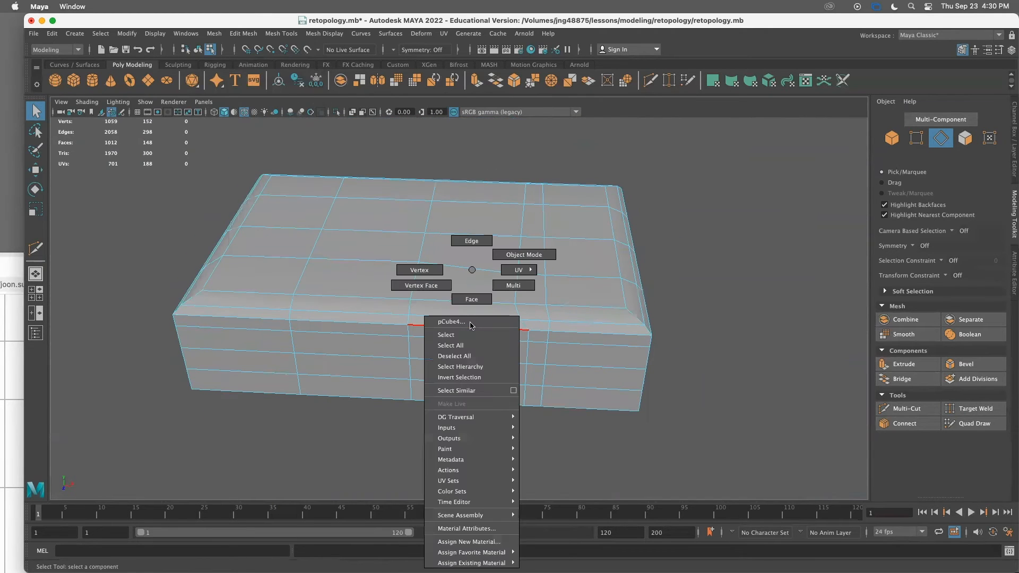
click(429, 267)
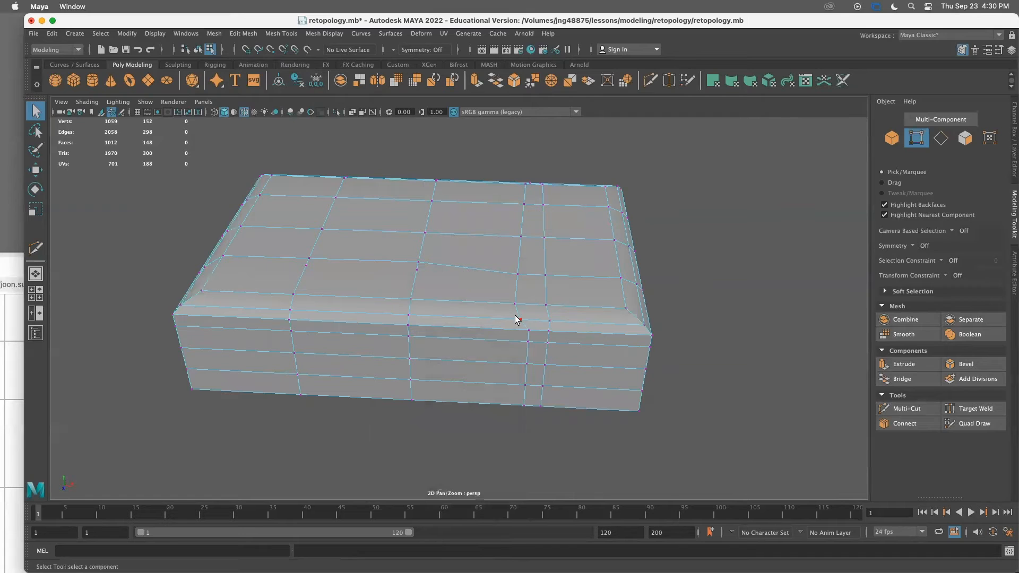
click(523, 330)
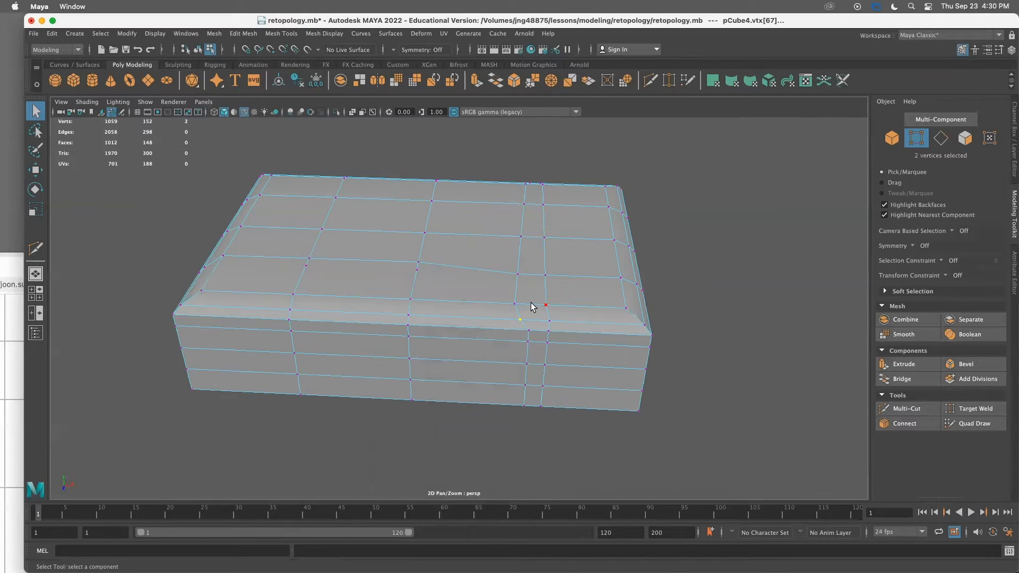
key(w)
drag(518, 319, 518, 386)
key(super+z)
click(508, 443)
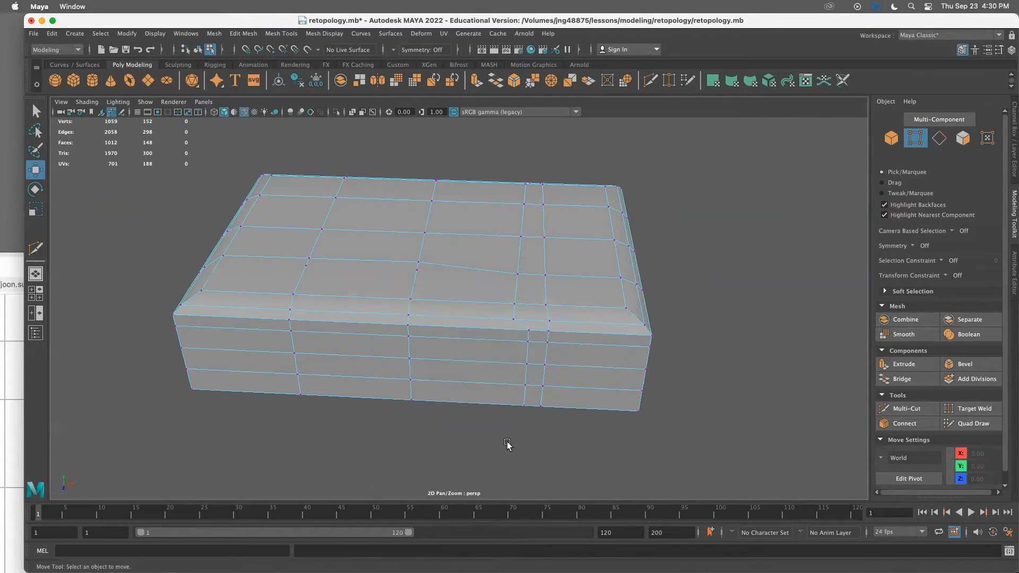
Select vertices on the block's top and slide them to straighten the edge flow
drag(529, 324, 530, 325)
drag(577, 356, 568, 352)
alt+drag(450, 355, 531, 295)
alt+drag(541, 402, 454, 451)
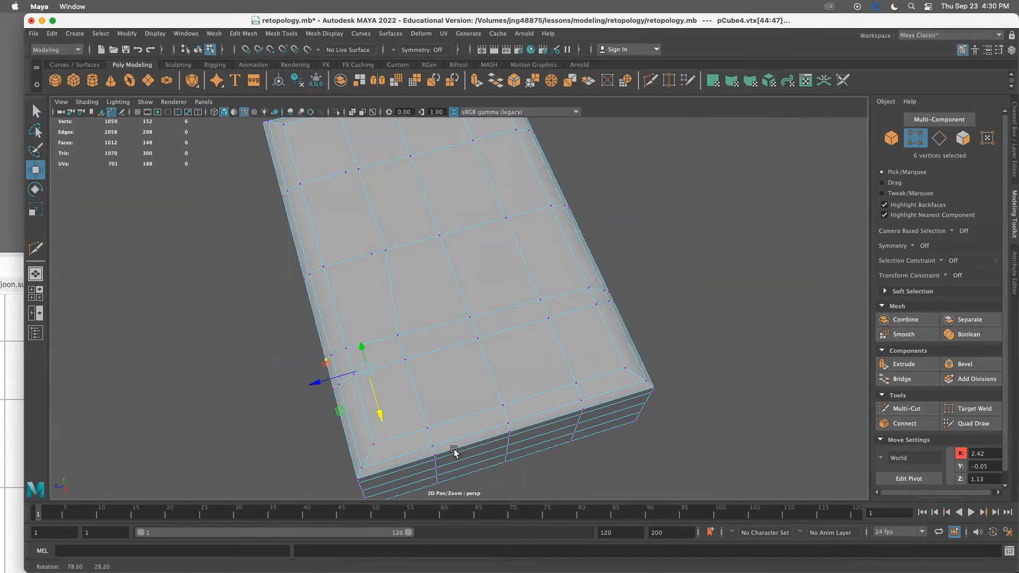
alt+drag(368, 243, 399, 256)
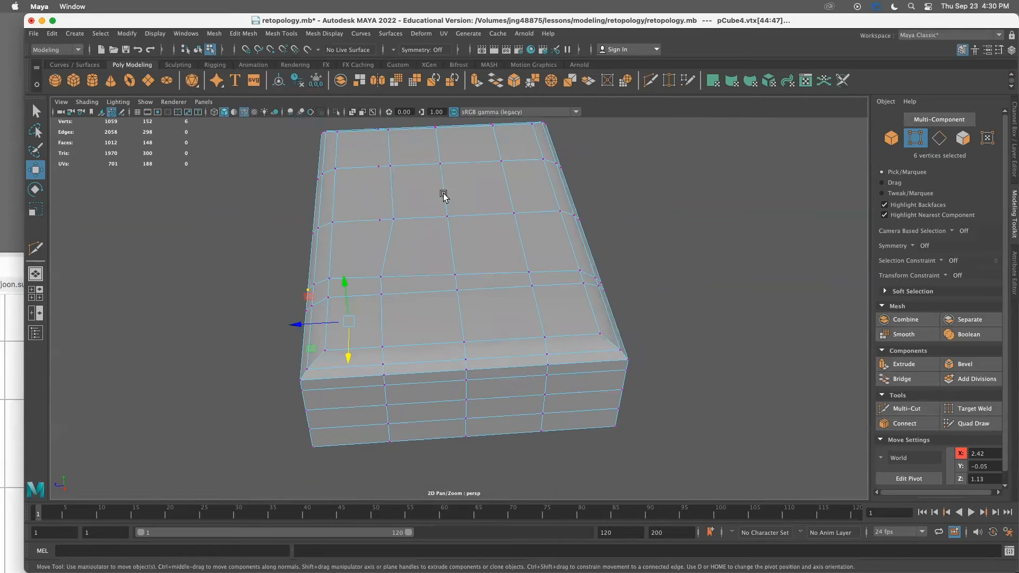
alt+drag(453, 413, 466, 430)
drag(371, 264, 337, 304)
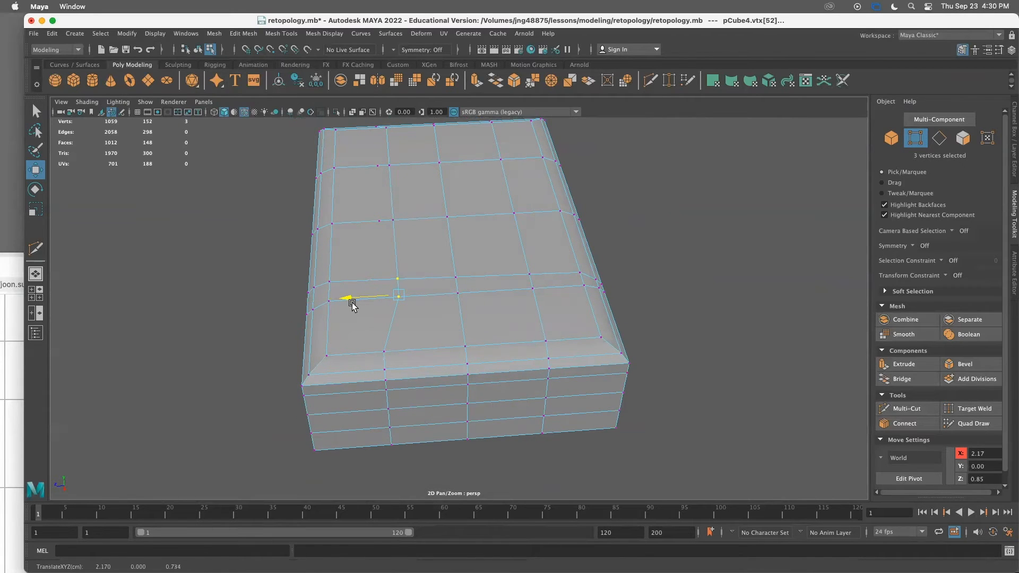
mouse_move(368, 346)
mouse_down()
mouse_move(405, 355)
mouse_move(373, 351)
mouse_move(377, 359)
mouse_up()
Select vertex columns on the block's side and slide them to line up with the top edges
click(382, 310)
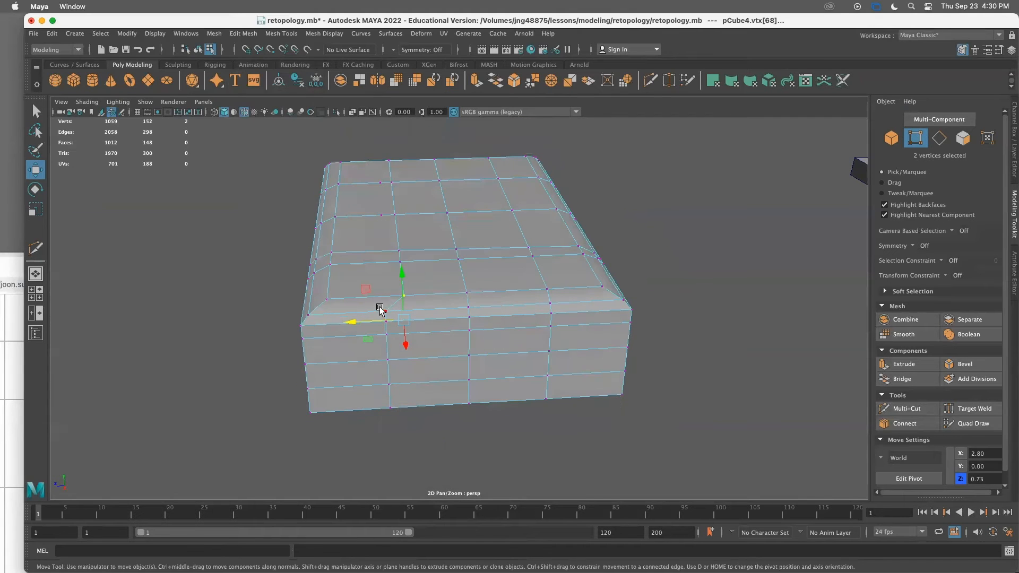
drag(353, 314, 354, 314)
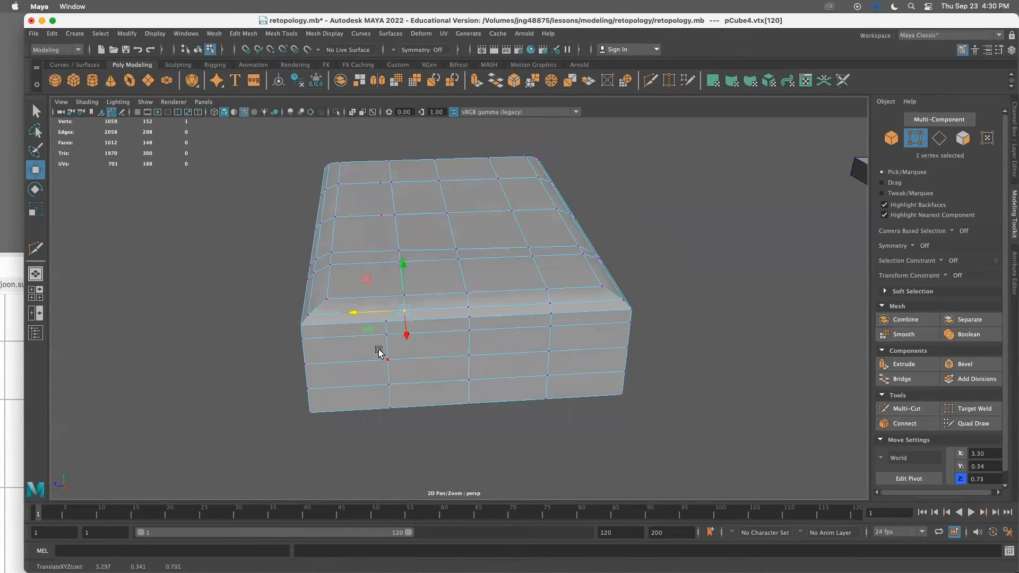
drag(405, 415, 391, 316)
click(373, 336)
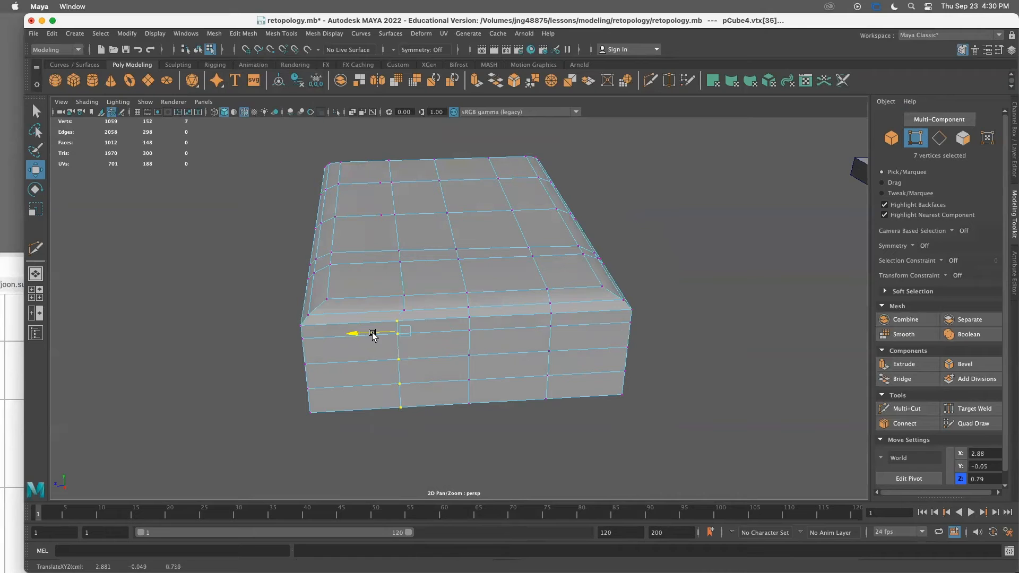
click(719, 263)
alt+drag(718, 264, 515, 288)
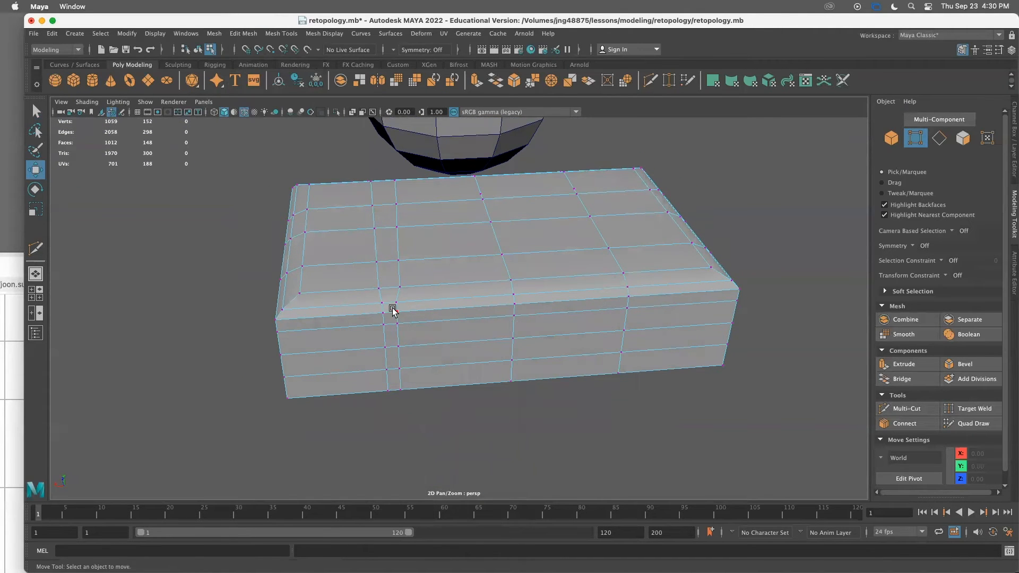
drag(425, 405, 425, 406)
click(373, 314)
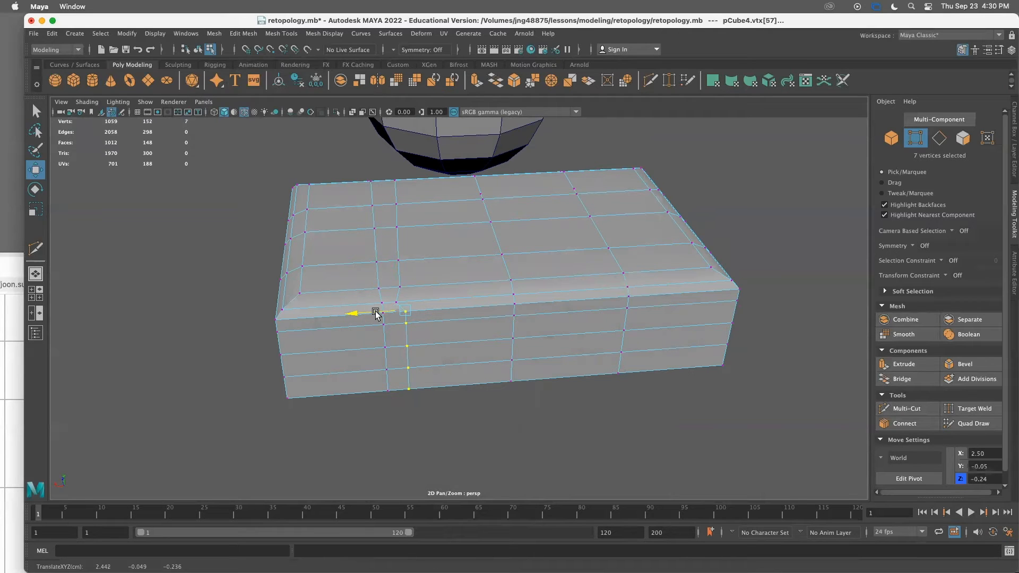
drag(389, 297, 392, 264)
click(404, 288)
click(409, 262)
Select the sphere and preview it smoothed, then return to the normal display
alt+drag(529, 480, 329, 440)
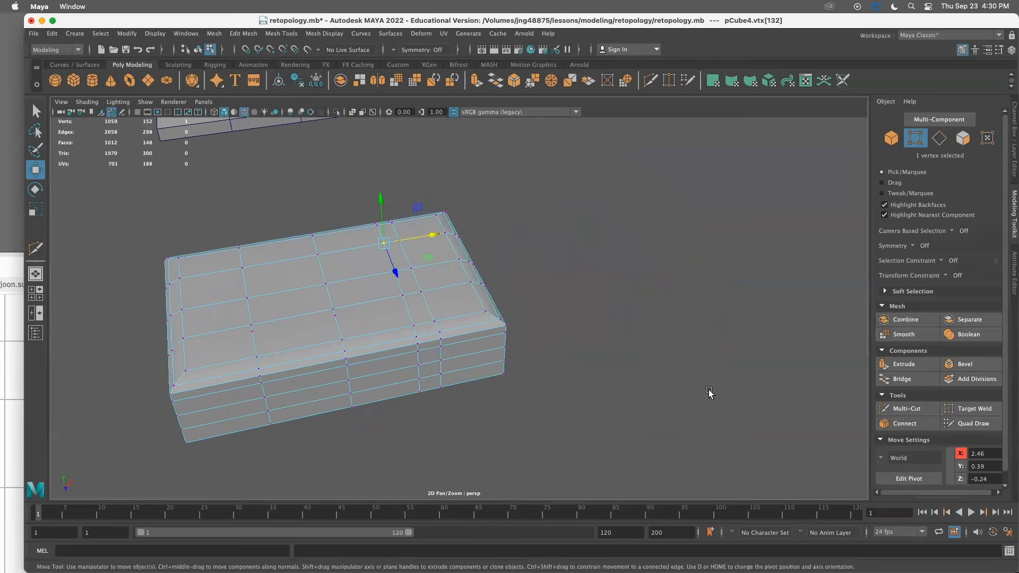
scroll(703, 394, down, 5)
alt+middle_drag(697, 397, 652, 320)
alt+drag(687, 364, 578, 292)
right_drag(507, 289, 532, 256)
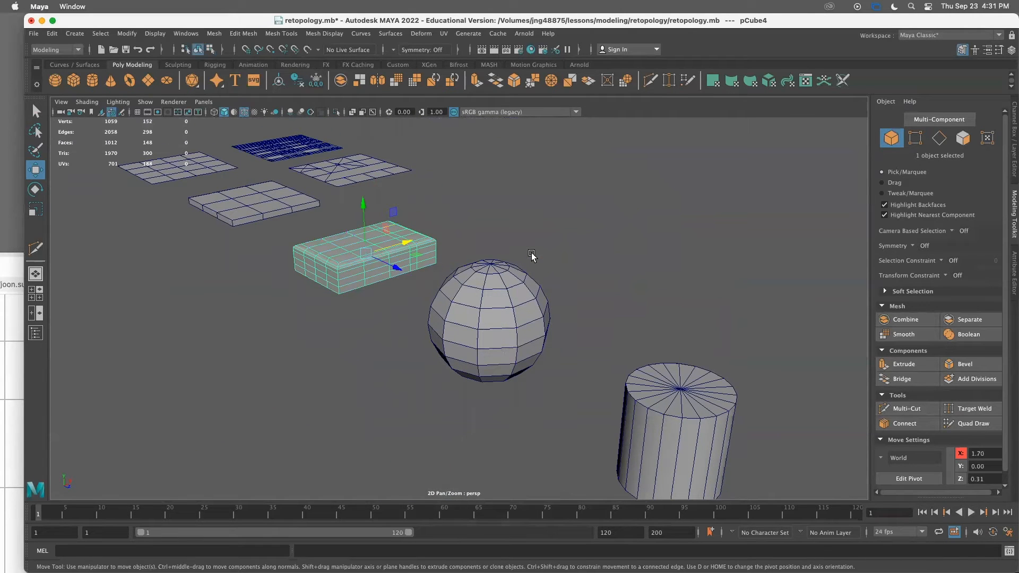
click(463, 320)
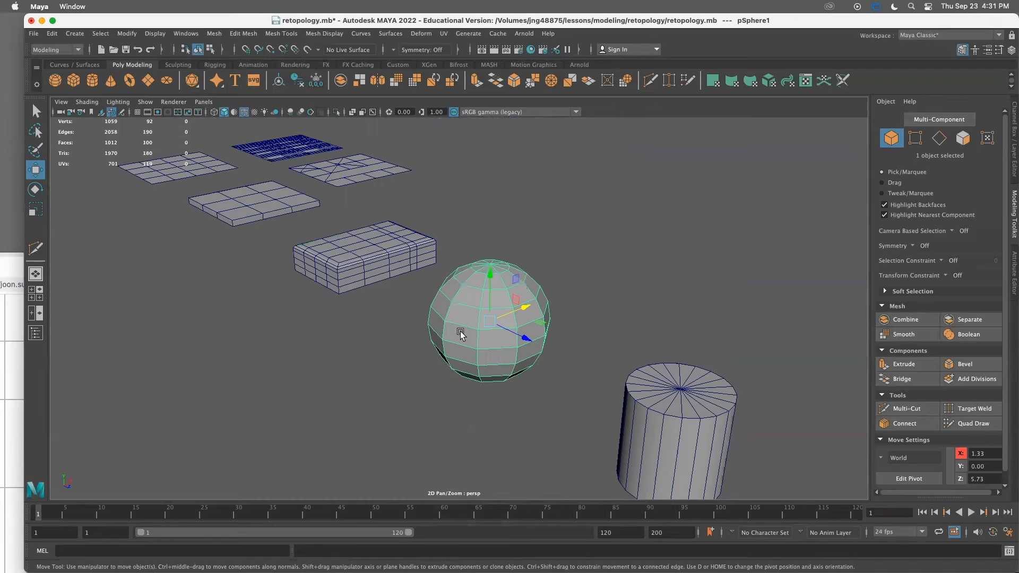
alt+drag(476, 343, 500, 355)
alt+middle_drag(501, 355, 445, 304)
alt+drag(446, 305, 407, 370)
key(3)
click(450, 383)
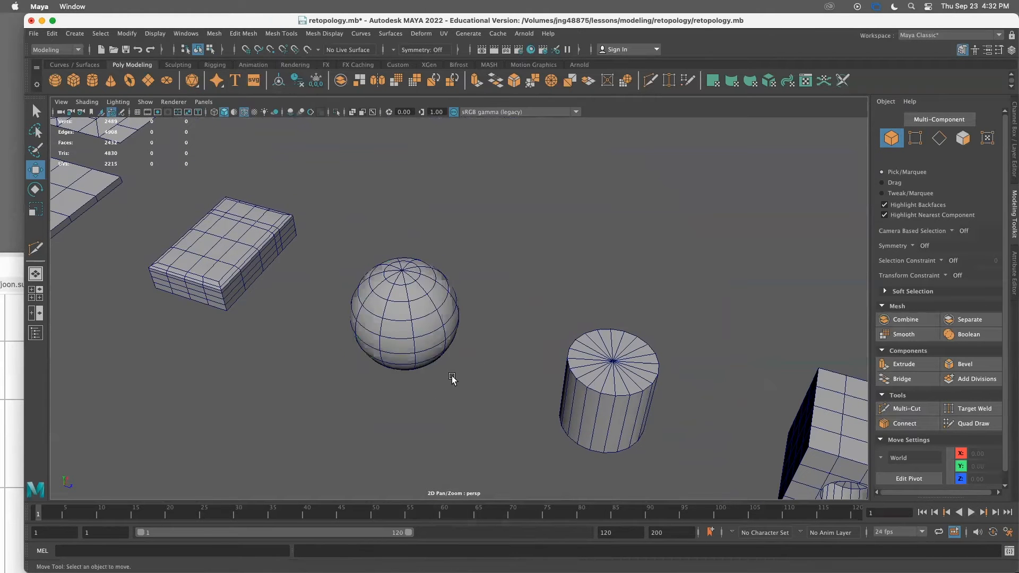
alt+right_drag(418, 379, 535, 371)
alt+drag(535, 370, 416, 323)
click(416, 324)
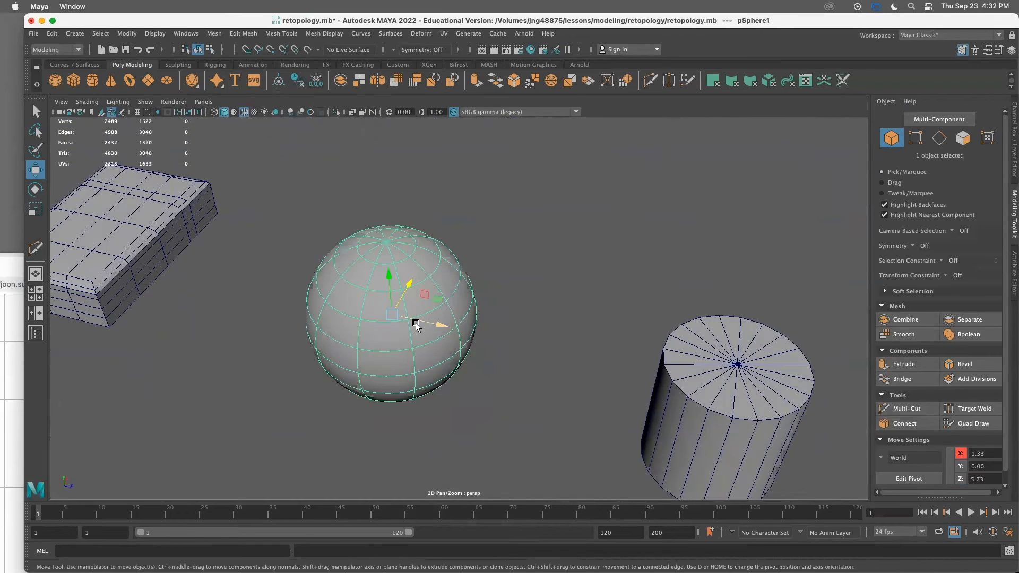
key(1)
Orbit around the sphere to examine its pole topology
alt+right_drag(437, 332, 482, 339)
alt+drag(431, 284, 425, 320)
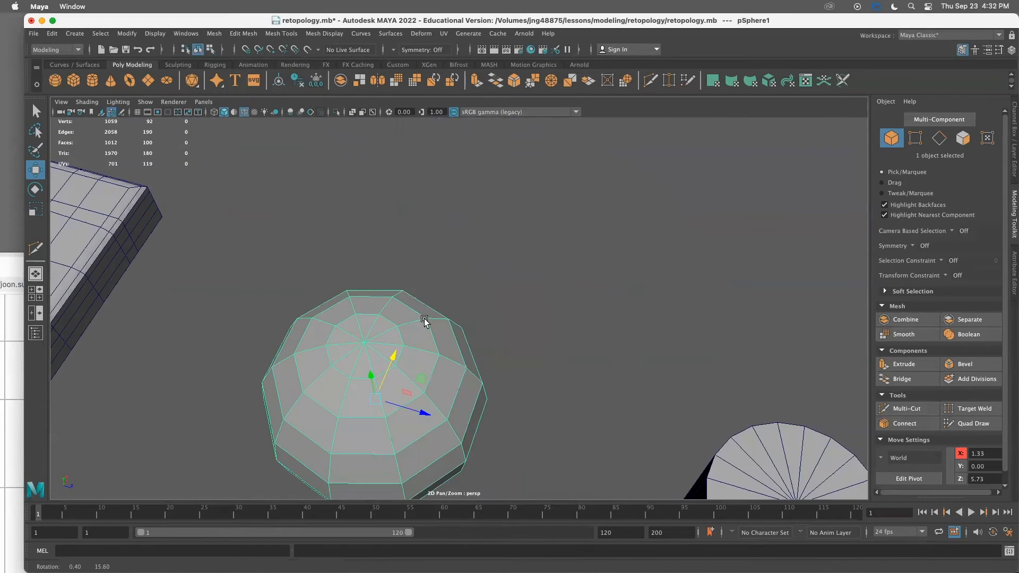
alt+drag(385, 374, 363, 371)
alt+middle_drag(391, 350, 278, 370)
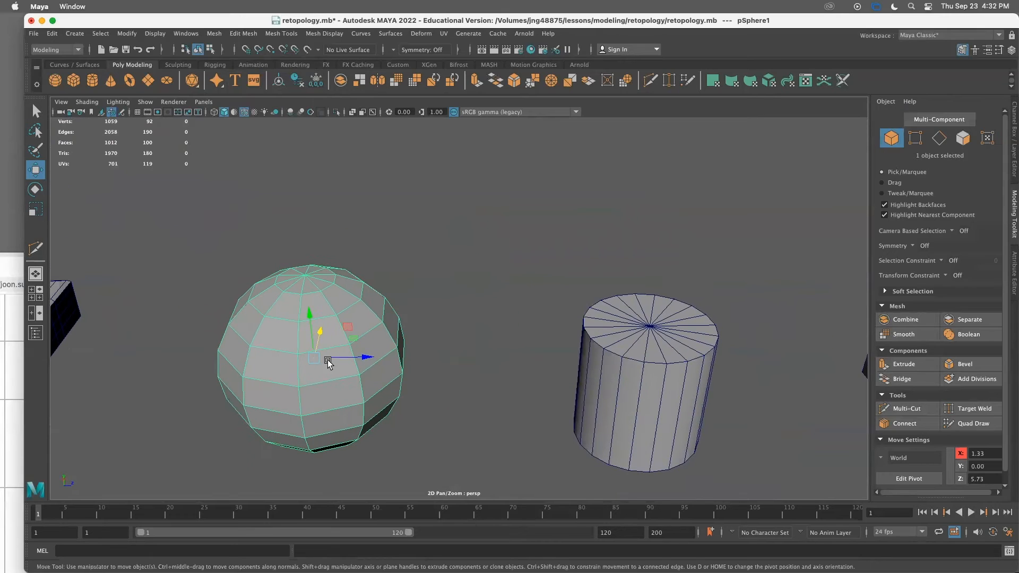
alt+right_drag(327, 362, 266, 336)
alt+middle_drag(344, 368, 248, 366)
alt+drag(303, 373, 283, 381)
alt+right_drag(283, 380, 285, 352)
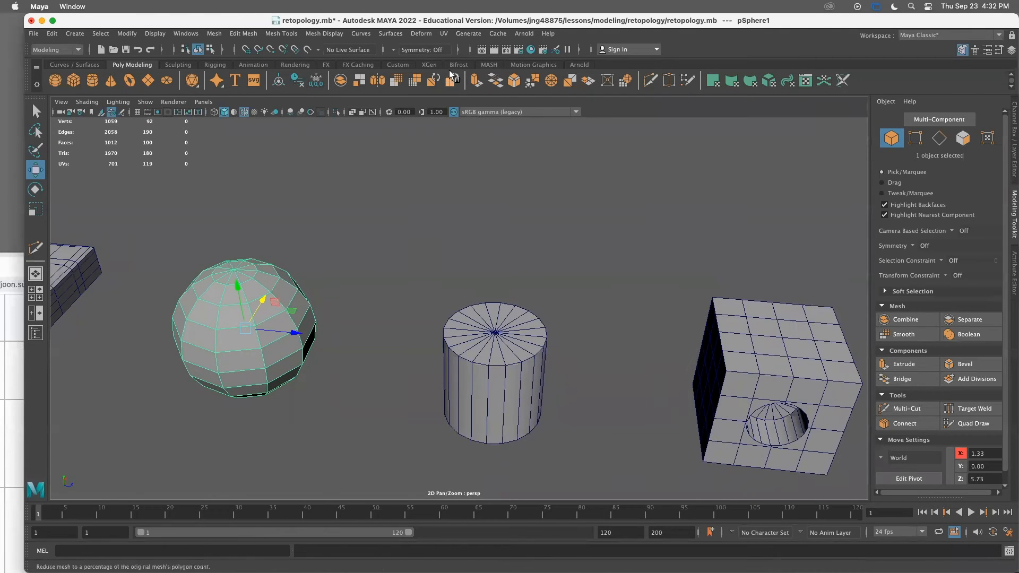
Remesh the sphere with a maximum edge length of 0.17 and retopologize it into quads
click(435, 81)
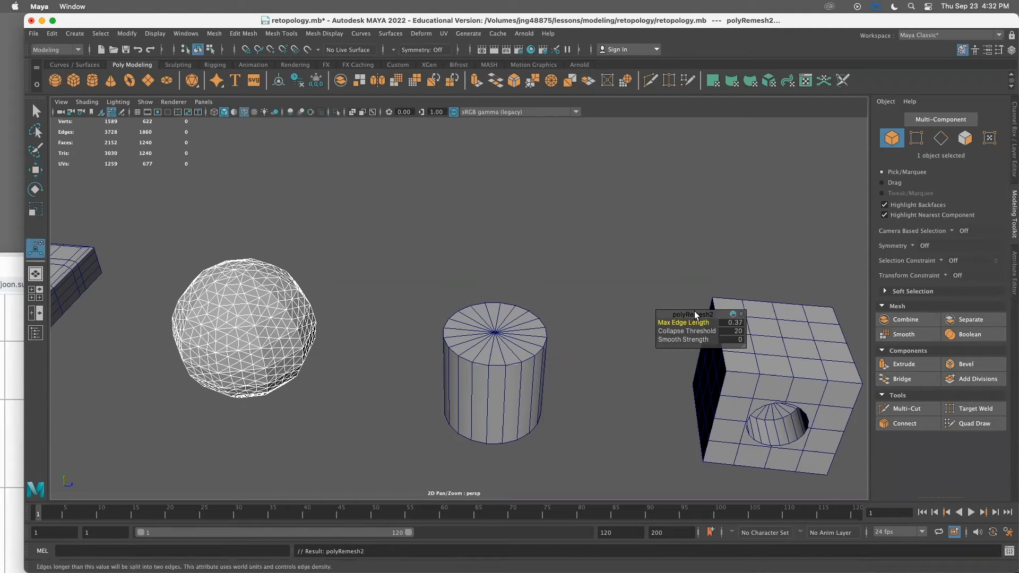
drag(694, 312, 645, 261)
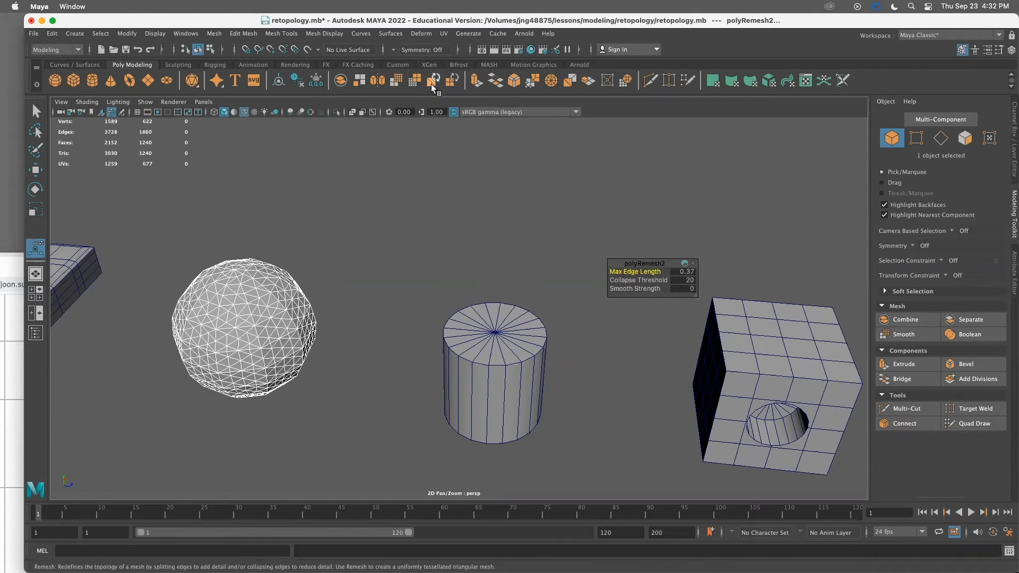
drag(655, 273, 633, 272)
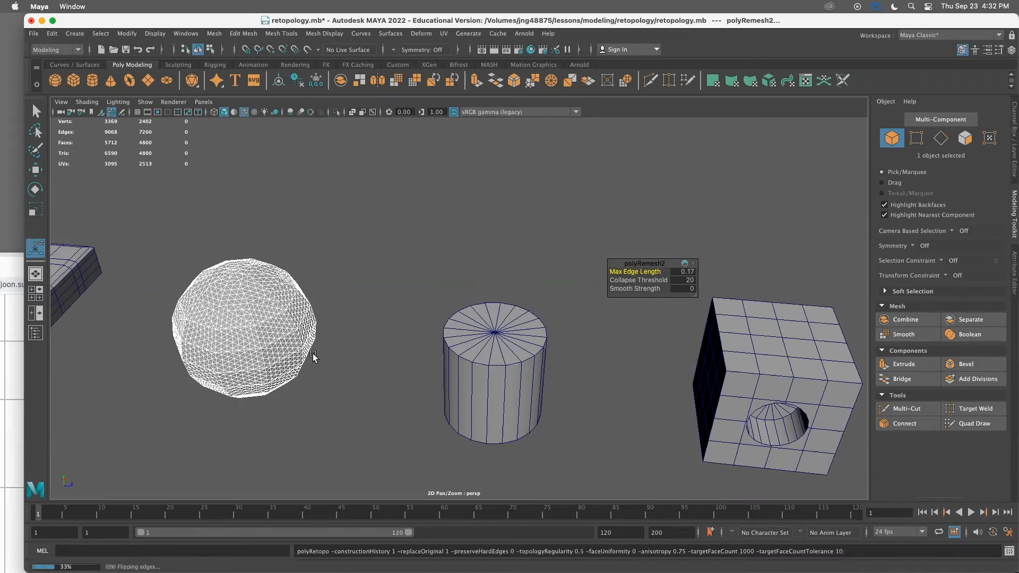
click(350, 361)
scroll(281, 366, up, 6)
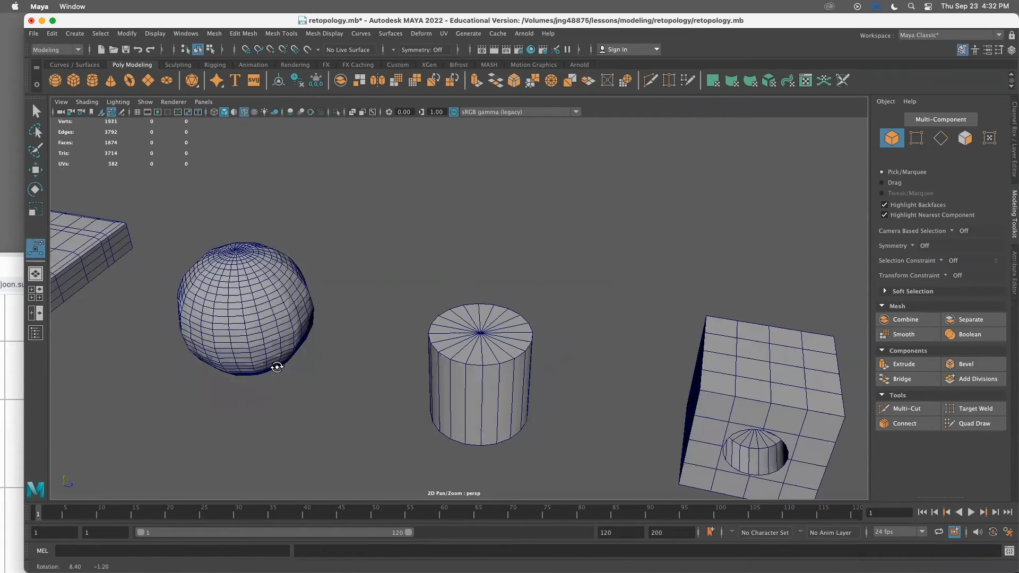
Orbit and zoom around the retopologized sphere to examine its quad layout
alt+middle_drag(306, 406, 374, 386)
alt+drag(375, 386, 283, 389)
alt+right_drag(249, 318, 284, 357)
alt+middle_drag(284, 357, 406, 340)
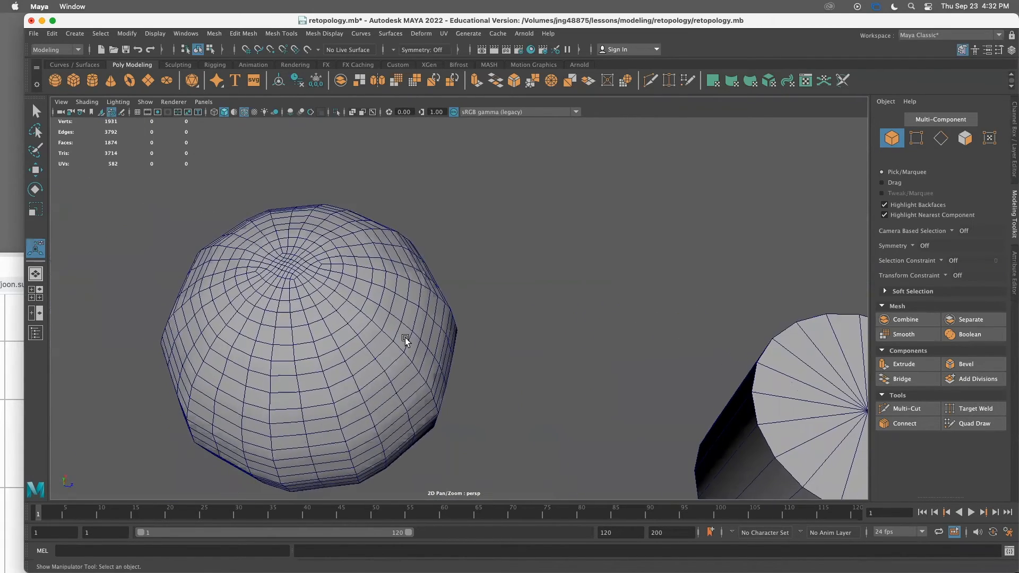
alt+drag(387, 390, 348, 308)
right_drag(314, 303, 391, 261)
right_drag(310, 249, 398, 226)
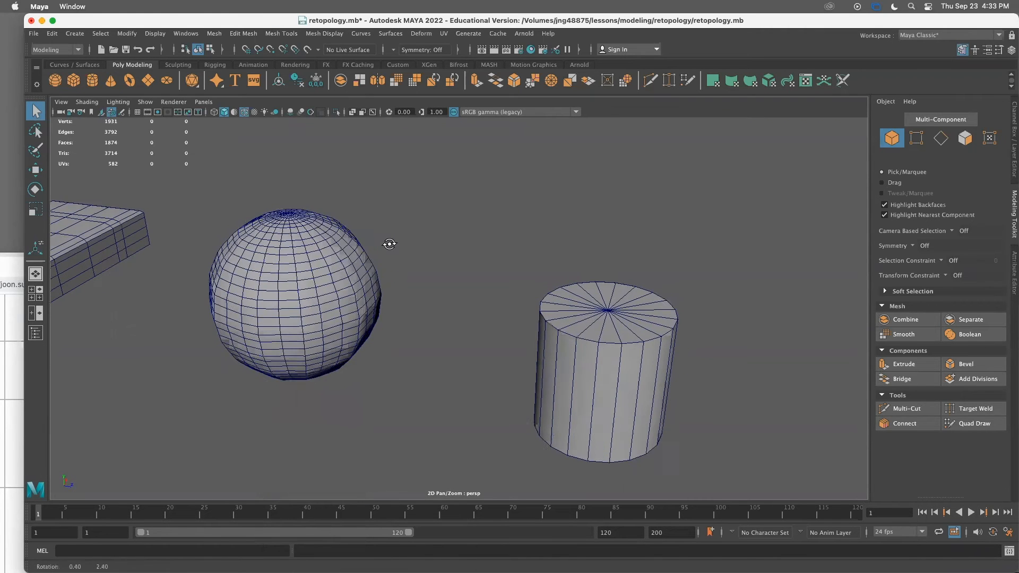
Turn off the wireframe-on-shaded display and select the sphere, orbiting around it
click(245, 113)
mouse_move(384, 185)
alt+mouse_down()
mouse_move(377, 300)
mouse_move(487, 196)
mouse_move(425, 245)
mouse_move(291, 318)
mouse_move(329, 272)
mouse_move(289, 255)
mouse_move(327, 307)
mouse_move(304, 230)
mouse_move(302, 305)
mouse_move(350, 256)
mouse_move(336, 356)
mouse_move(295, 309)
mouse_move(315, 216)
mouse_move(265, 257)
mouse_move(293, 360)
mouse_move(352, 353)
mouse_move(321, 405)
mouse_move(301, 297)
mouse_move(292, 371)
alt+mouse_up()
click(297, 318)
click(421, 229)
click(325, 312)
alt+right_drag(324, 312, 290, 288)
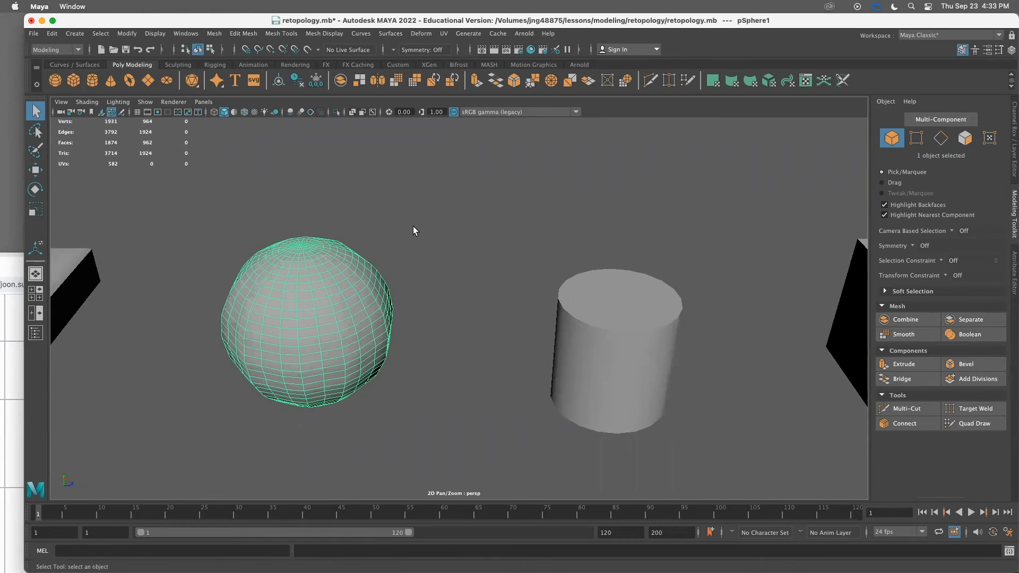
alt+right_drag(413, 226, 425, 292)
alt+middle_drag(329, 303, 385, 305)
mouse_move(385, 306)
alt+mouse_down()
mouse_move(370, 316)
mouse_move(375, 297)
alt+mouse_up()
alt+right_drag(376, 298, 239, 255)
alt+middle_drag(414, 373, 350, 355)
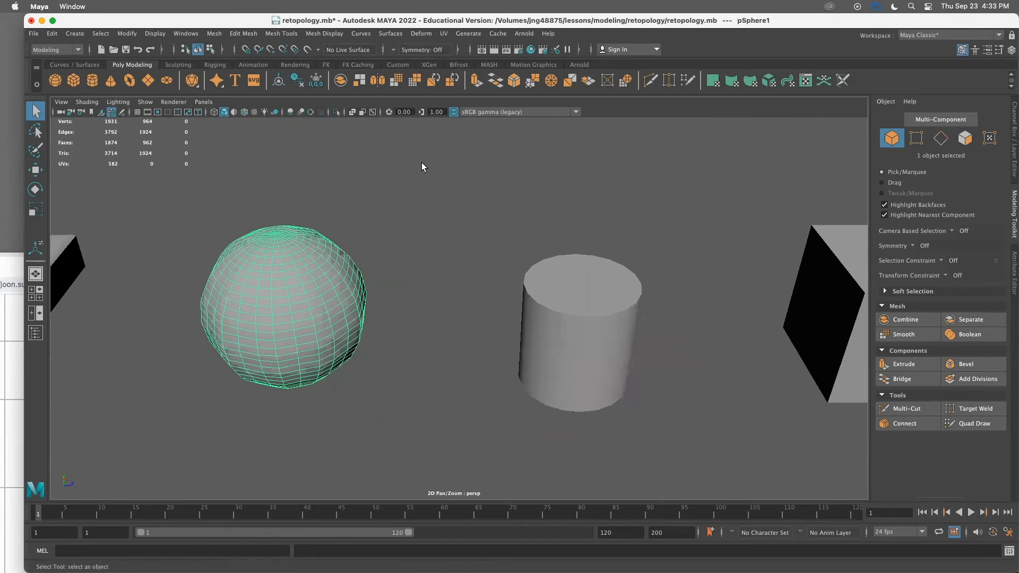
Select the cylinder and move it aside with the Move tool
click(587, 341)
key(w)
drag(629, 343, 717, 326)
alt+drag(412, 282, 342, 260)
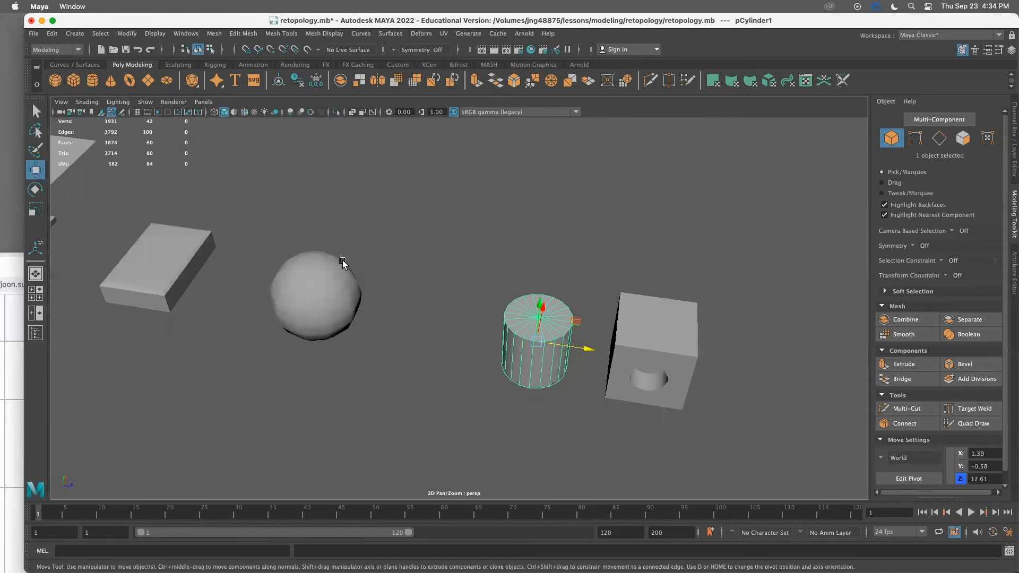
Create a new polygon sphere and move it in front of the retopologized sphere
click(54, 81)
drag(169, 306, 287, 359)
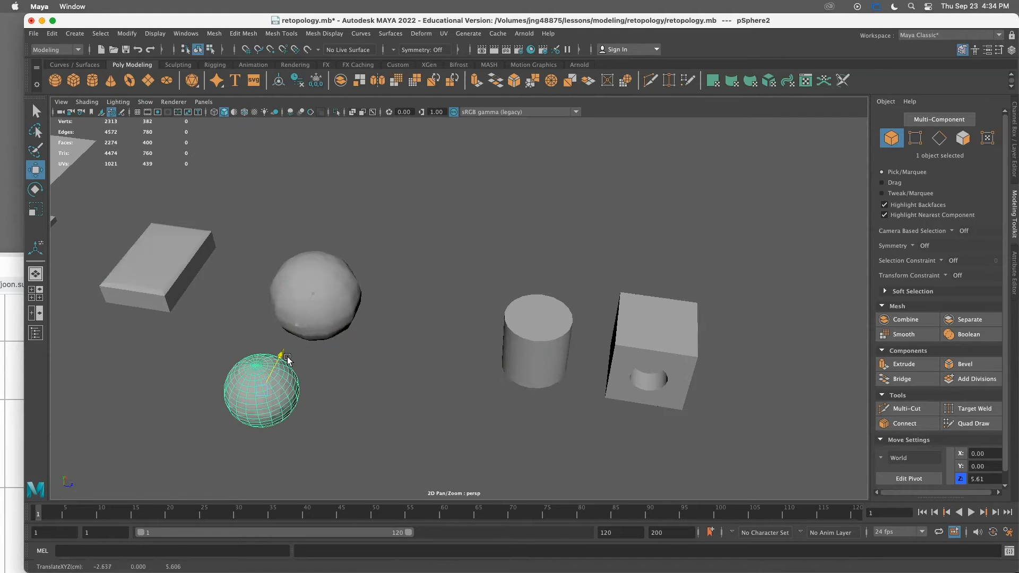
click(253, 424)
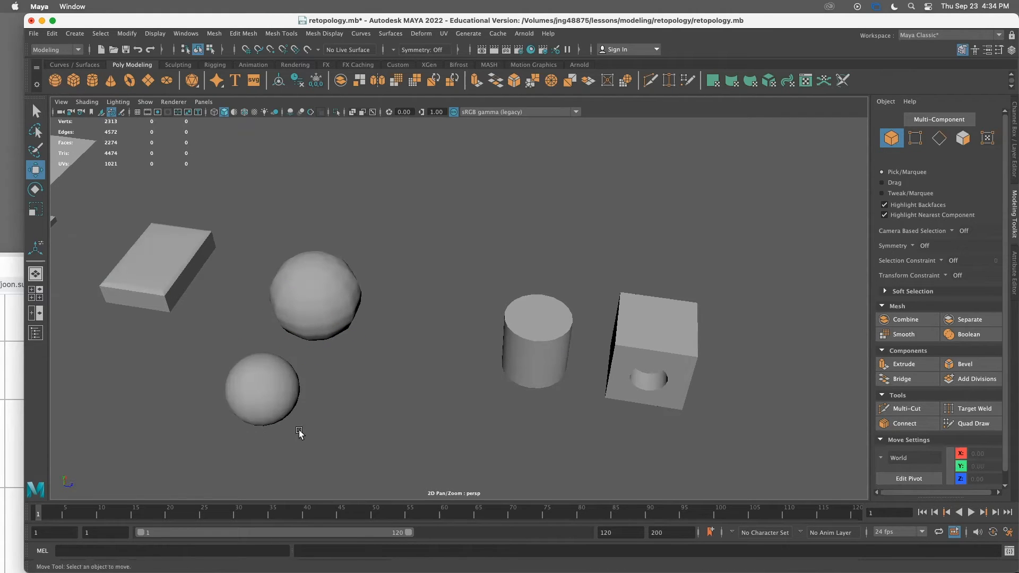
Select the new sphere and zoom and orbit around it to examine its pole topology
click(279, 390)
scroll(255, 398, up, 2)
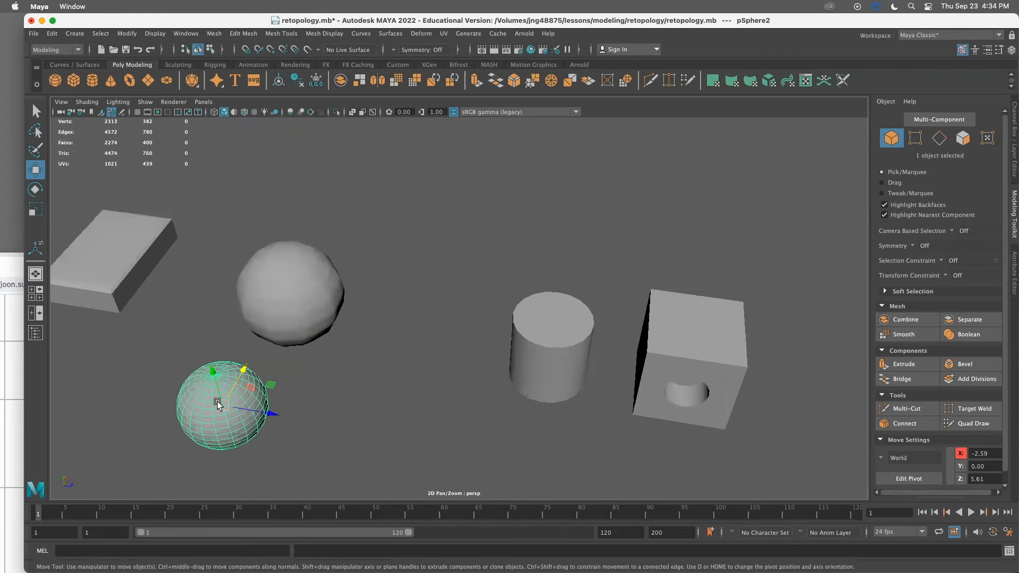
alt+middle_drag(234, 397, 375, 366)
scroll(305, 302, up, 5)
scroll(322, 355, up, 5)
alt+middle_drag(177, 324, 352, 345)
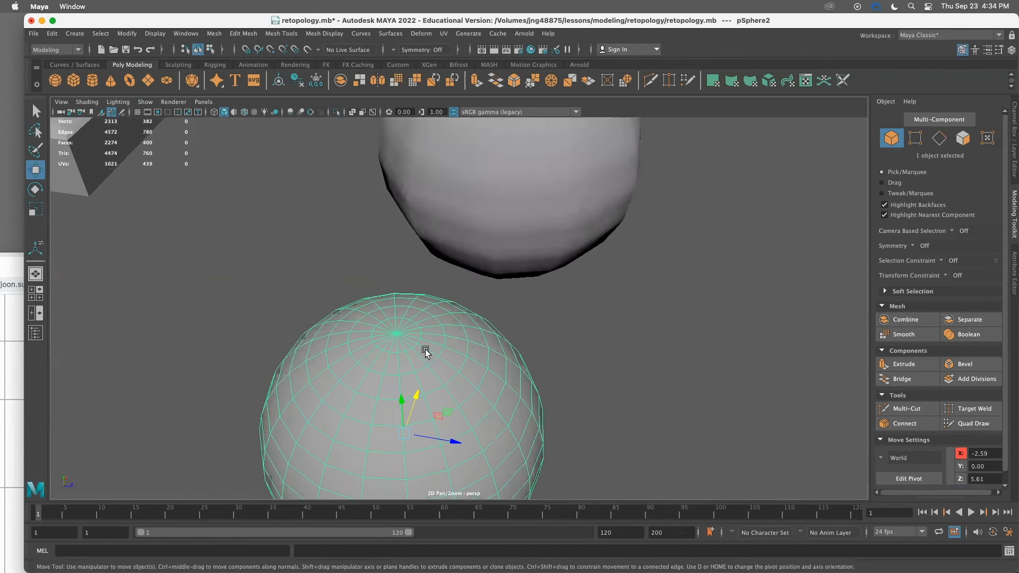
mouse_move(400, 338)
alt+mouse_down()
mouse_move(394, 305)
mouse_move(393, 340)
alt+mouse_up()
alt+middle_drag(386, 317, 305, 328)
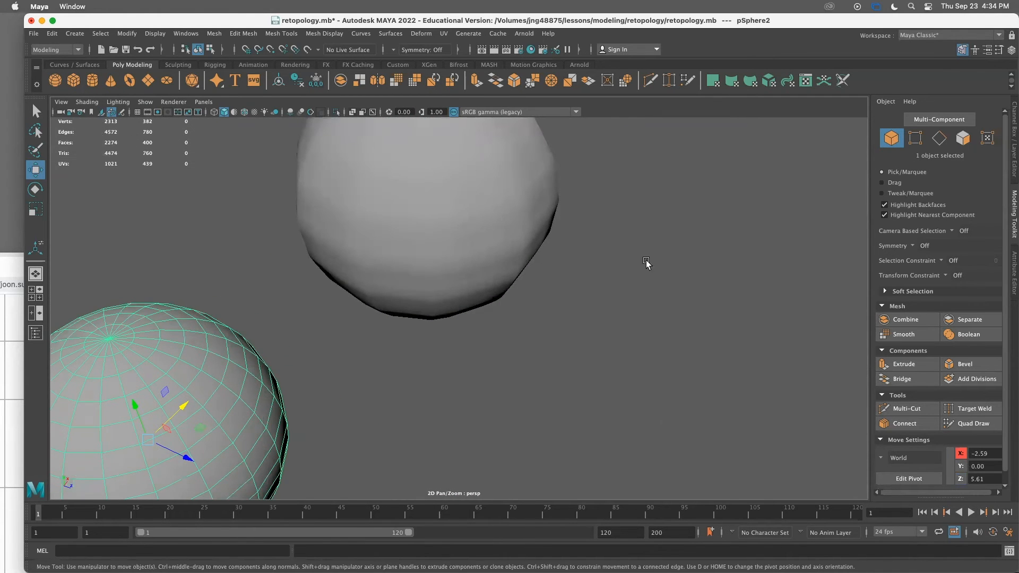
scroll(646, 261, down, 5)
alt+drag(479, 210, 258, 360)
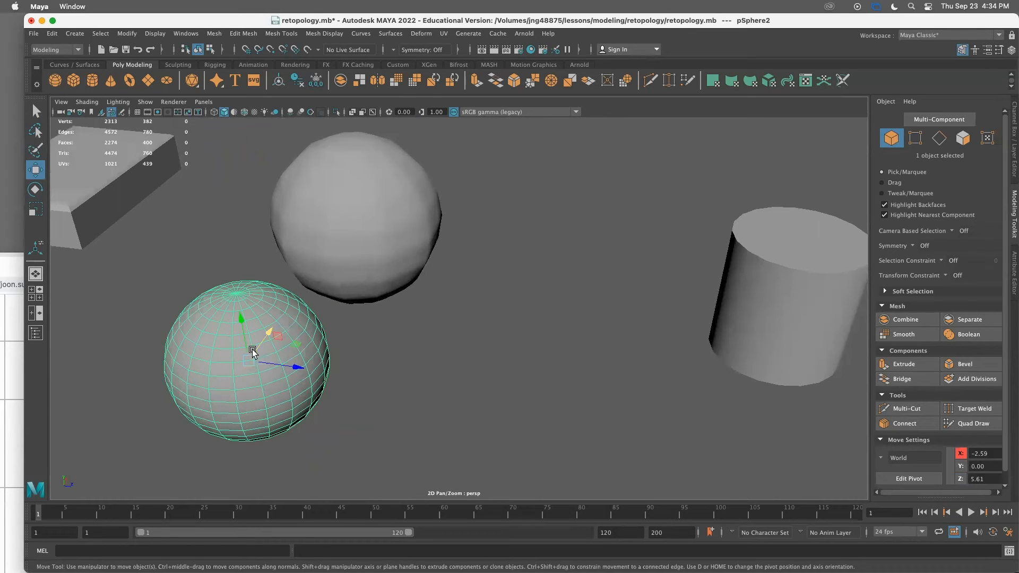
Create a polygon cube and move it next to the new sphere
click(75, 81)
alt+drag(382, 250, 360, 313)
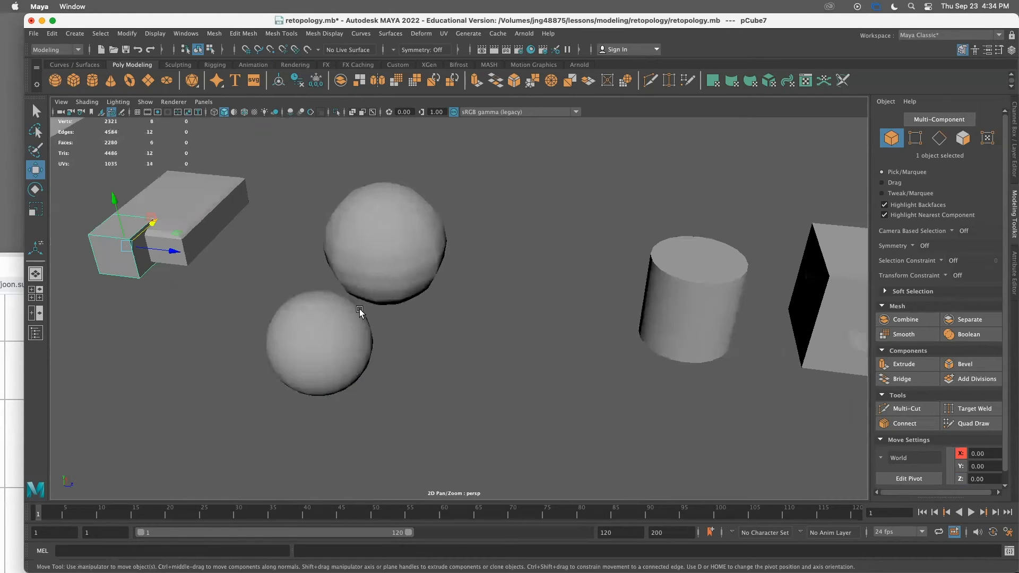
drag(175, 251, 594, 331)
alt+drag(508, 323, 494, 321)
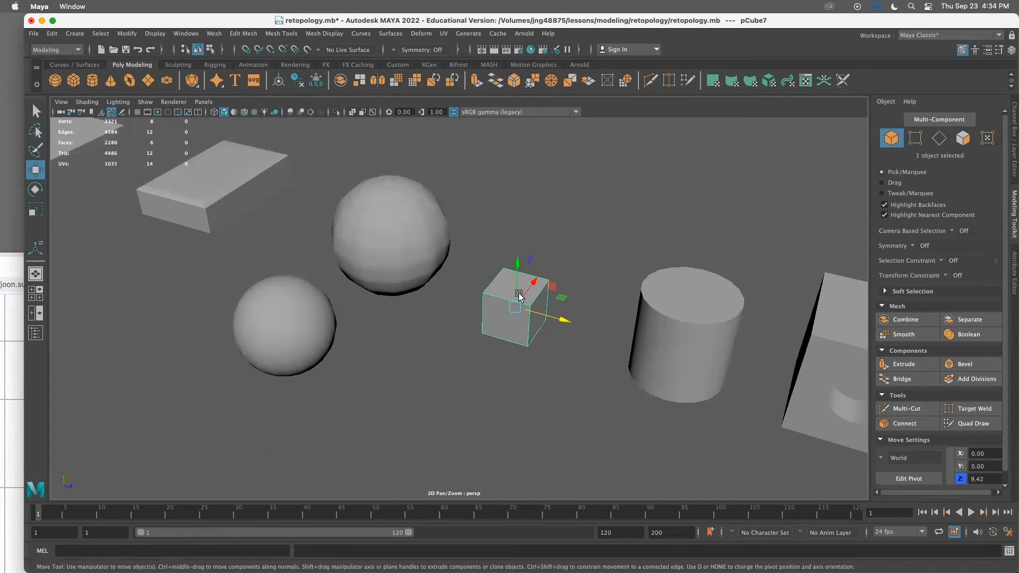
alt+drag(552, 272, 404, 326)
Select the cube and apply Smooth to it with 1 division
click(228, 300)
click(461, 354)
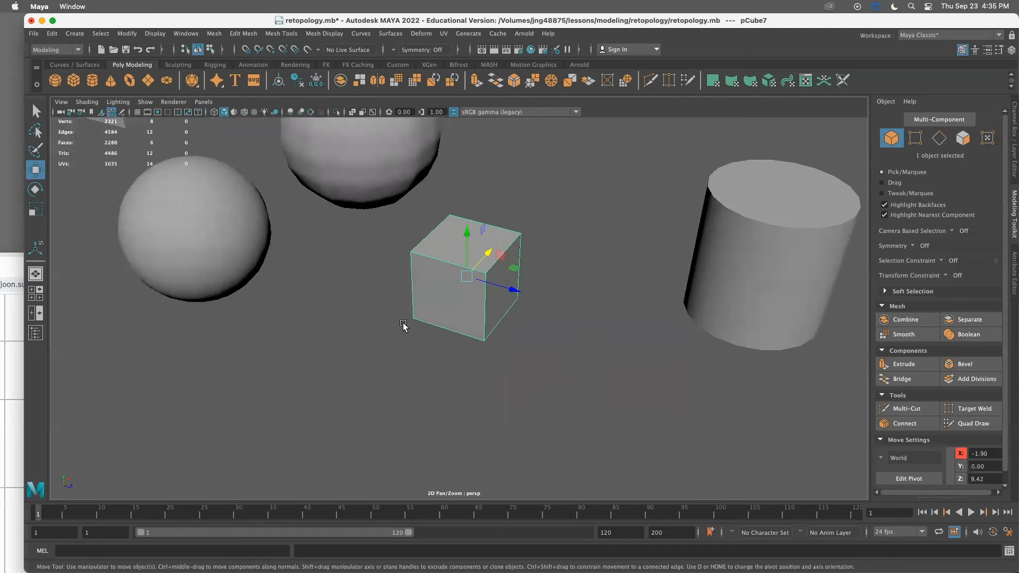
click(223, 184)
alt+drag(223, 184, 209, 262)
alt+drag(491, 339, 478, 281)
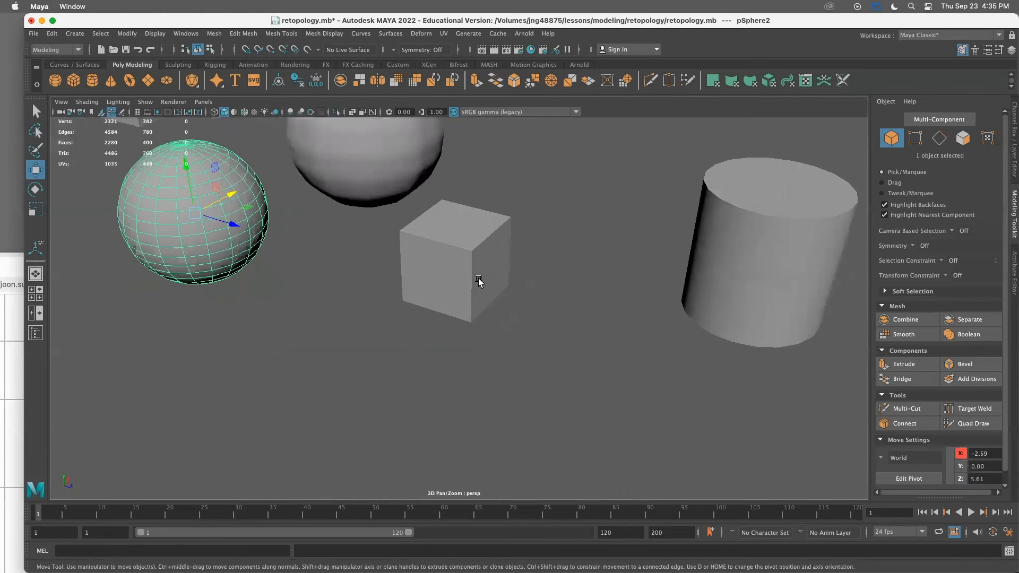
click(443, 285)
alt+middle_drag(433, 271, 431, 303)
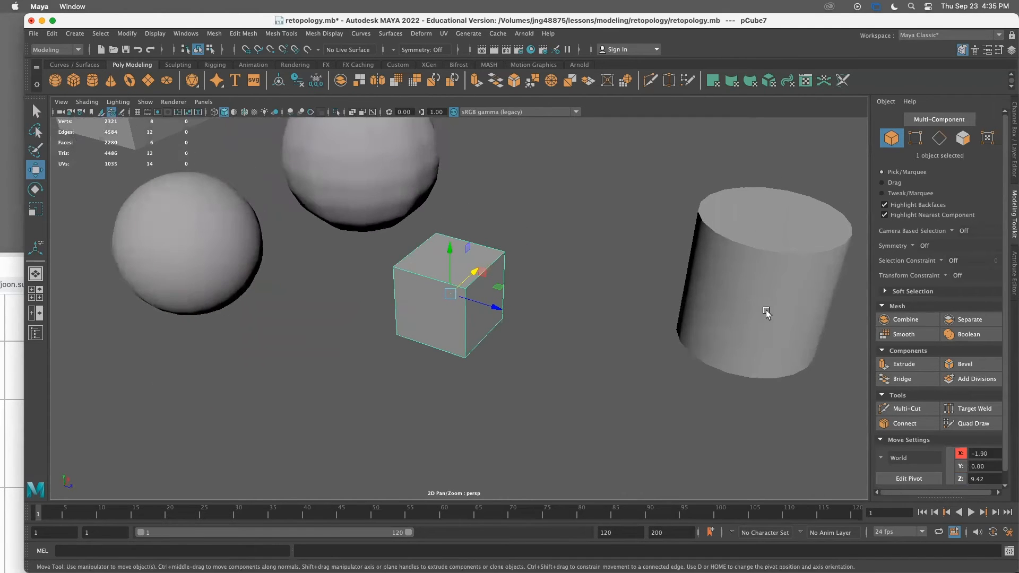
click(909, 334)
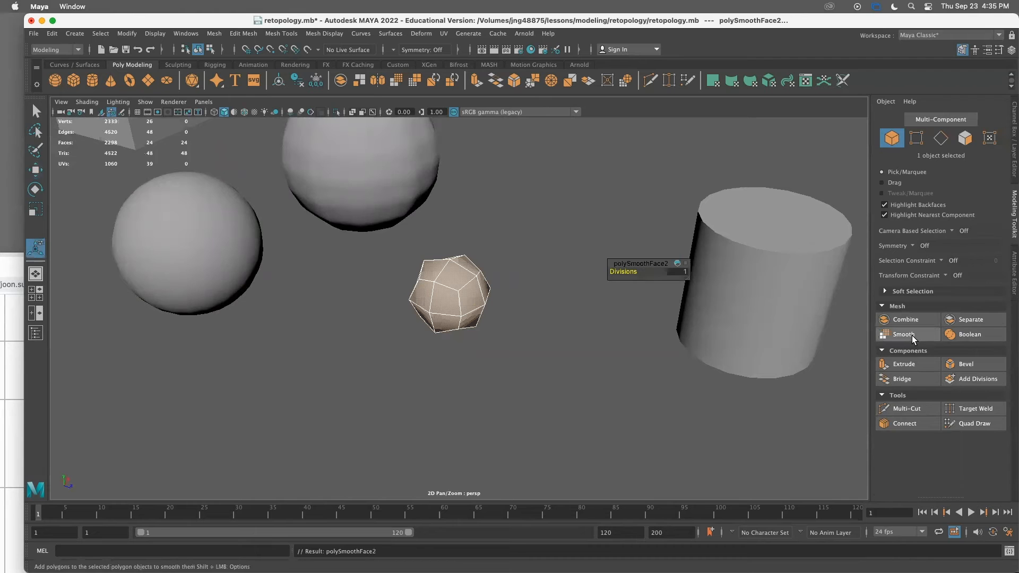
Scale the smoothed cube uniformly to about 1.91
click(525, 388)
click(460, 301)
alt+drag(457, 272, 501, 332)
key(r)
alt+right_drag(605, 349, 559, 333)
alt+drag(560, 333, 532, 337)
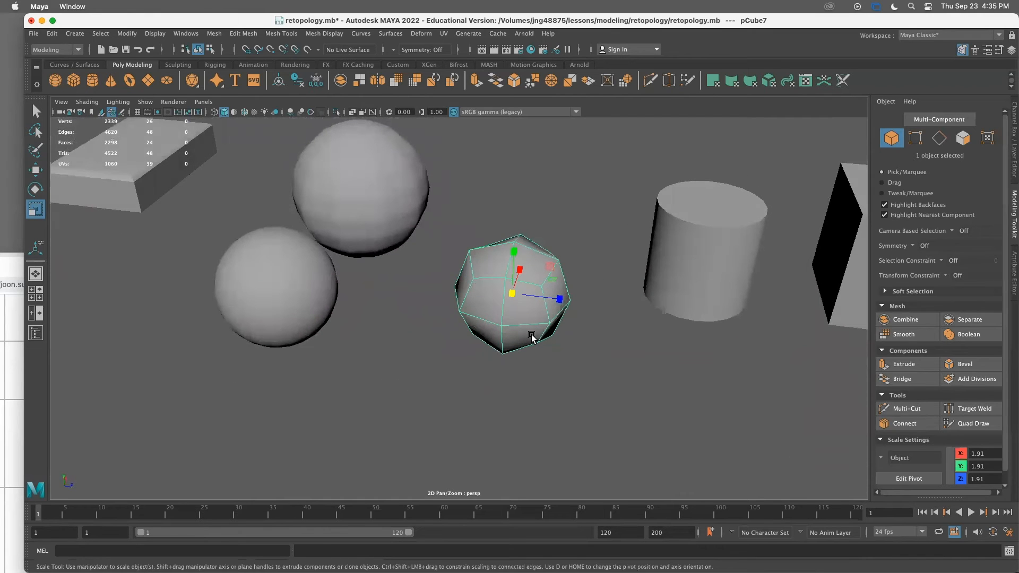
Preview the cube smoothed and orbit and zoom around it to examine its rounded shape
key(3)
click(587, 334)
alt+drag(525, 291, 461, 303)
click(439, 317)
alt+right_drag(434, 346, 589, 361)
mouse_move(569, 349)
alt+mouse_down()
mouse_move(576, 332)
mouse_move(556, 338)
mouse_move(572, 345)
alt+mouse_up()
alt+right_drag(539, 345, 499, 328)
alt+drag(499, 329, 475, 279)
click(604, 328)
click(480, 345)
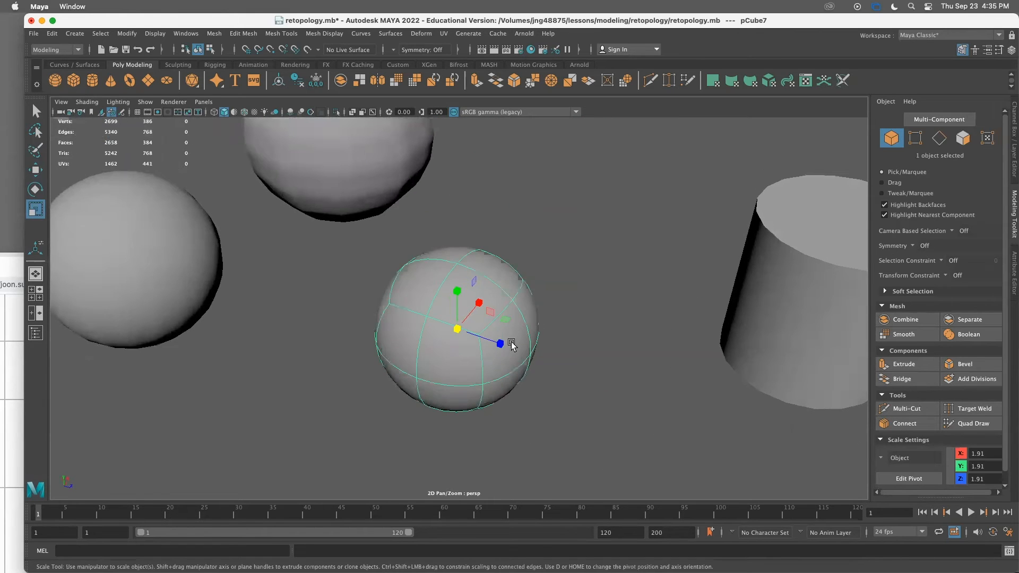
scroll(527, 360, up, 4)
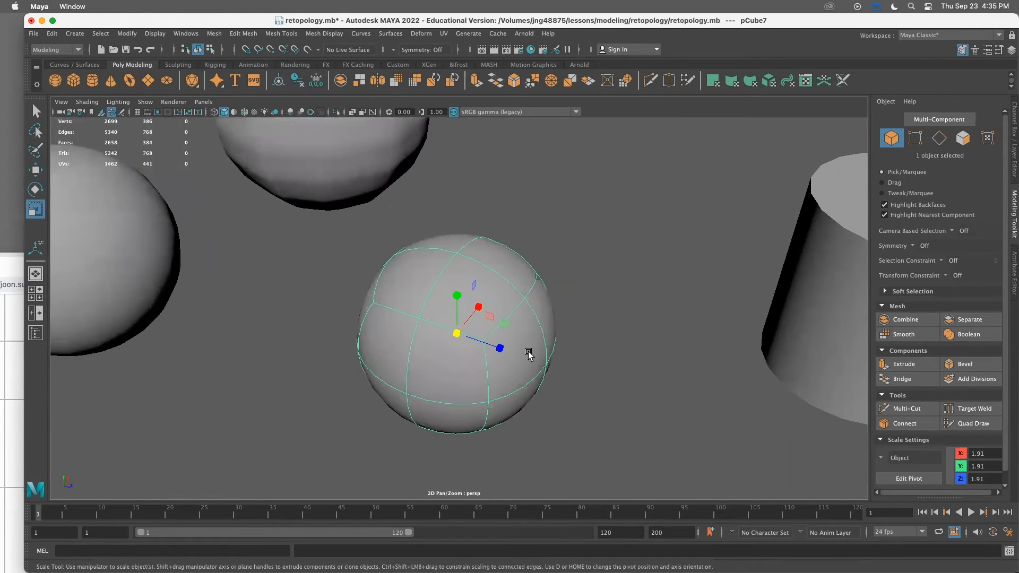
alt+middle_drag(529, 355, 507, 329)
Apply Smooth to the cube again to turn it into a quad sphere
click(919, 334)
click(661, 362)
scroll(583, 350, down, 5)
click(475, 347)
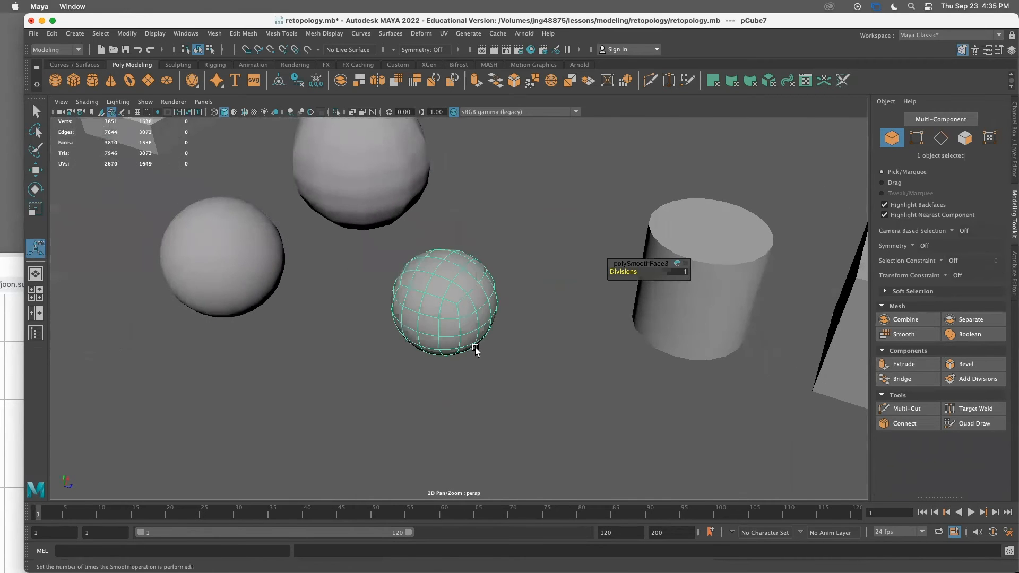
alt+drag(475, 348, 393, 281)
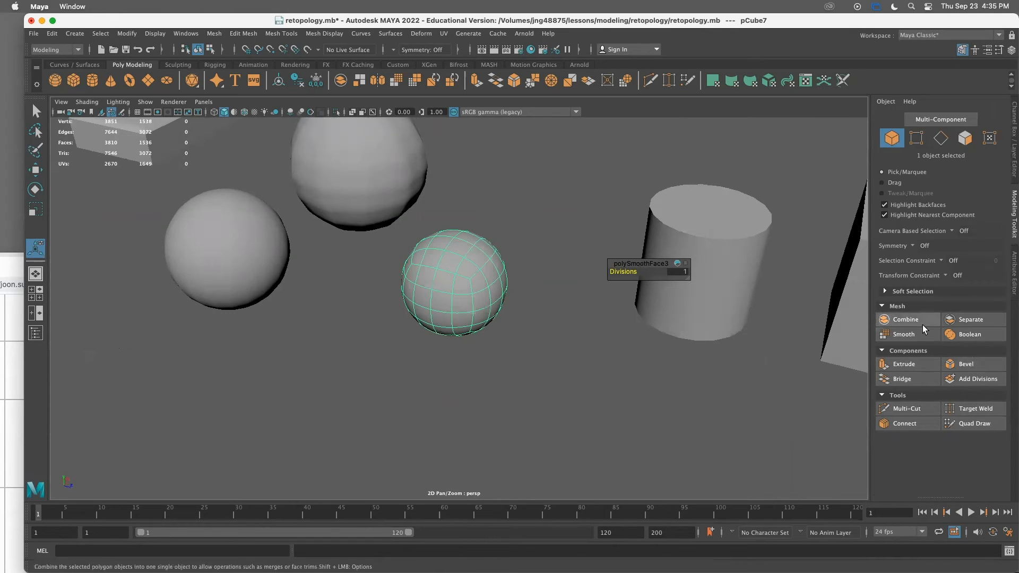
Select the cylinder and move it closer to the spheres
click(552, 403)
key(a)
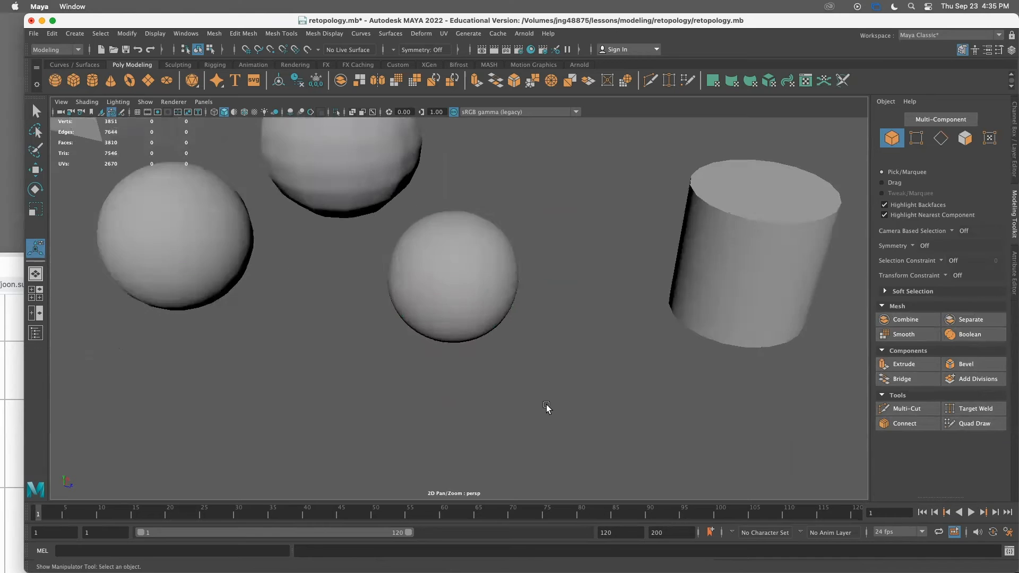
click(636, 269)
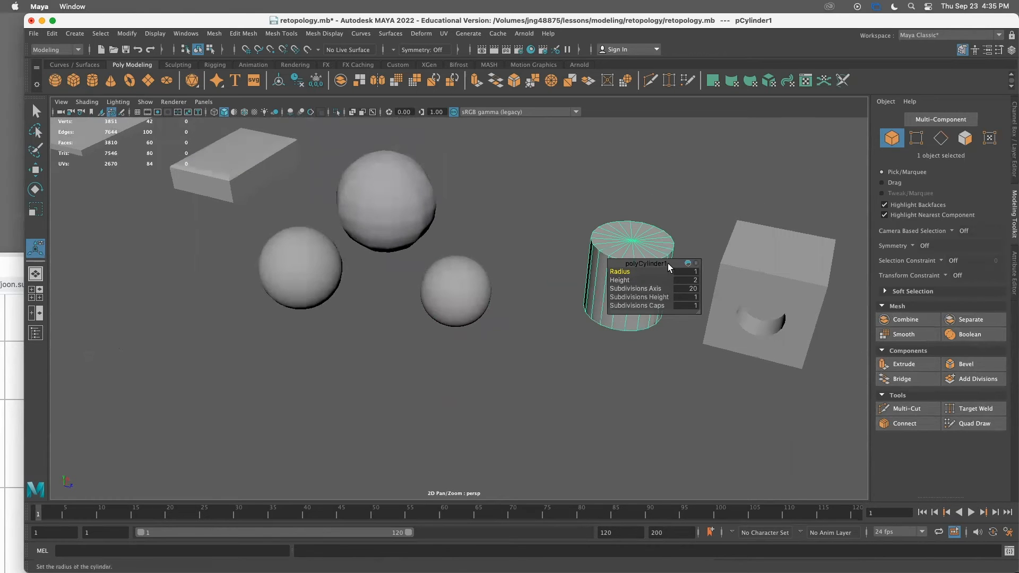
alt+drag(642, 270, 439, 237)
key(w)
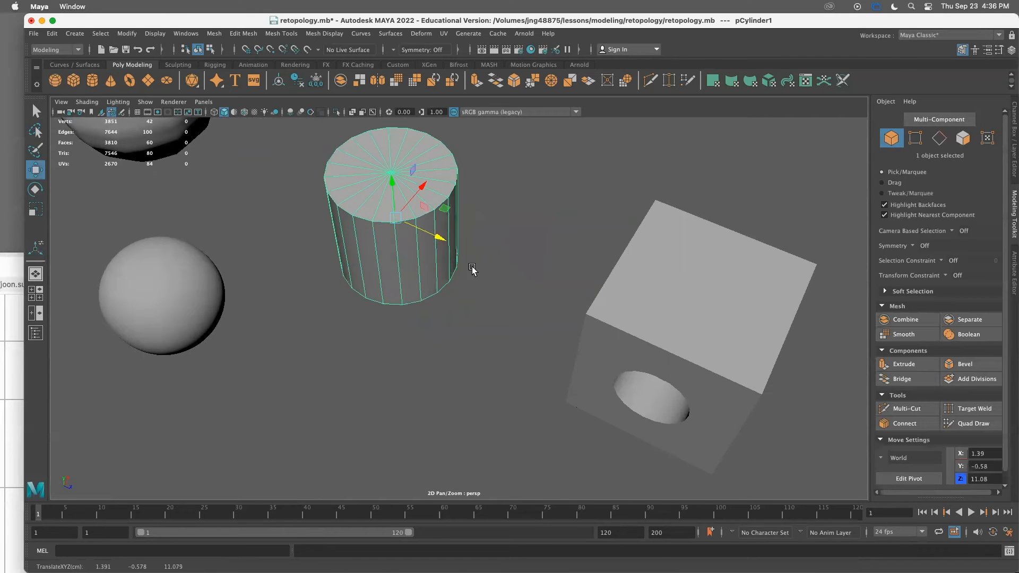
alt+right_drag(549, 292, 459, 273)
alt+drag(459, 276, 491, 355)
alt+right_drag(491, 355, 416, 359)
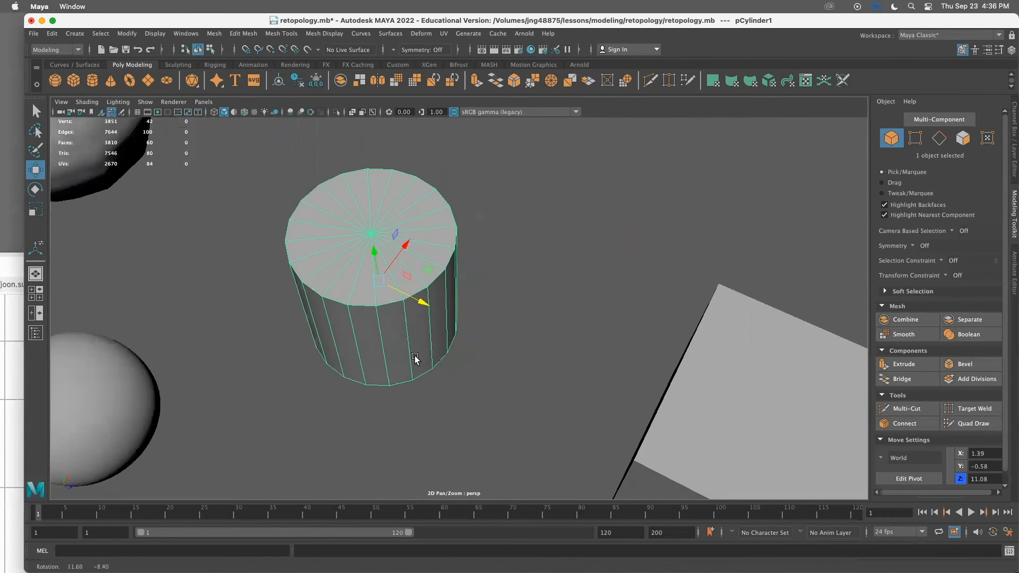
Smooth the cylinder, then undo the smoothing
click(901, 339)
click(512, 311)
alt+drag(512, 311, 418, 223)
click(399, 219)
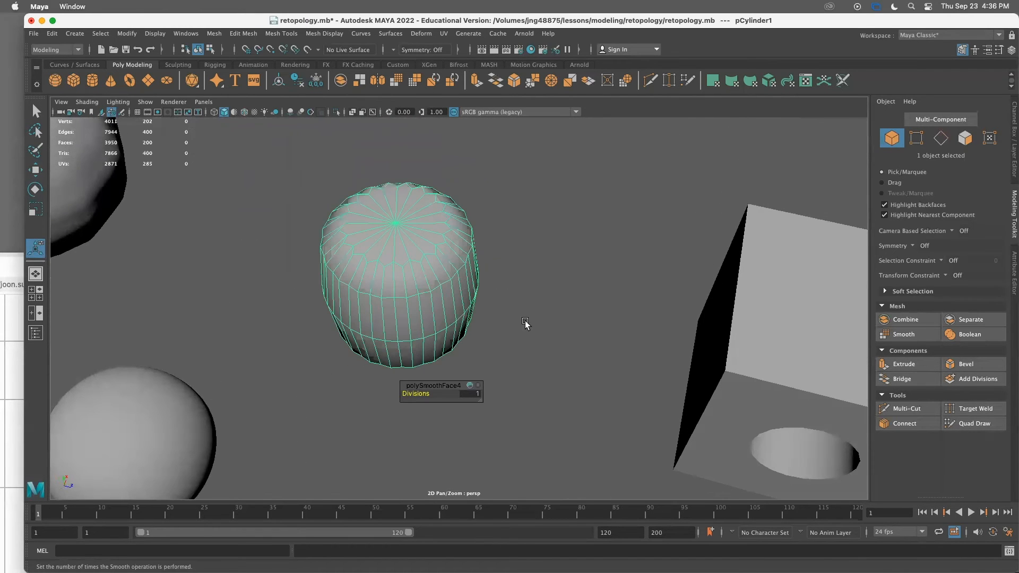
key(ctrl+z)
key(ctrl+z)
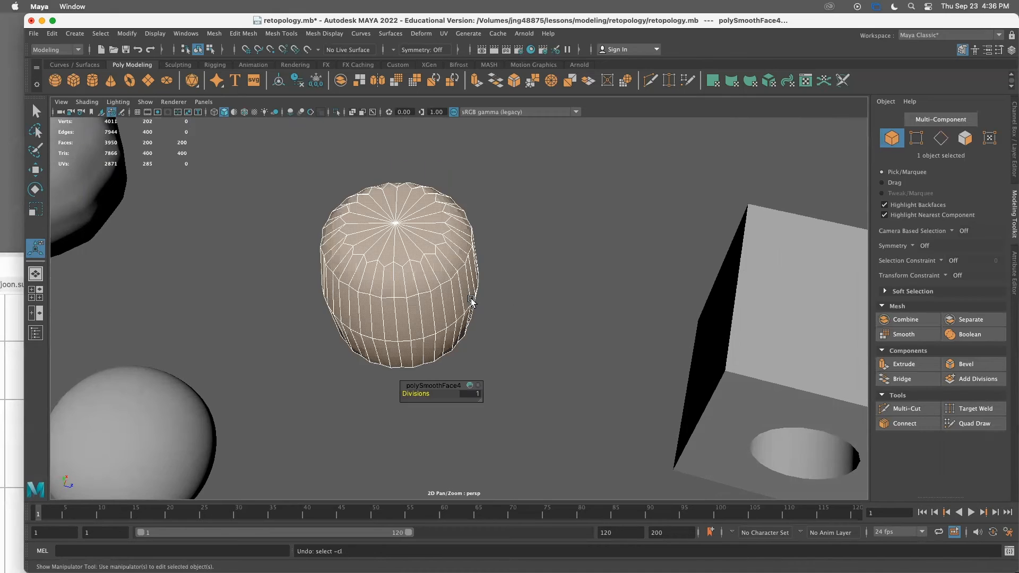
key(ctrl+z)
key(ctrl+z)
Remesh the cylinder with a maximum edge length of 0.225 and retopologize it into quads
click(482, 295)
click(464, 254)
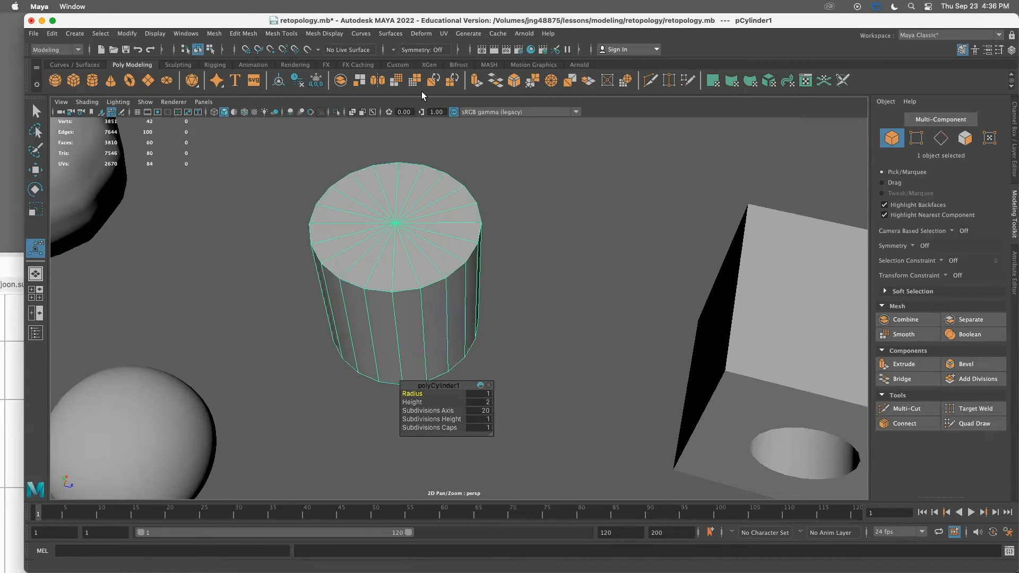
click(433, 78)
drag(448, 393, 596, 207)
click(456, 78)
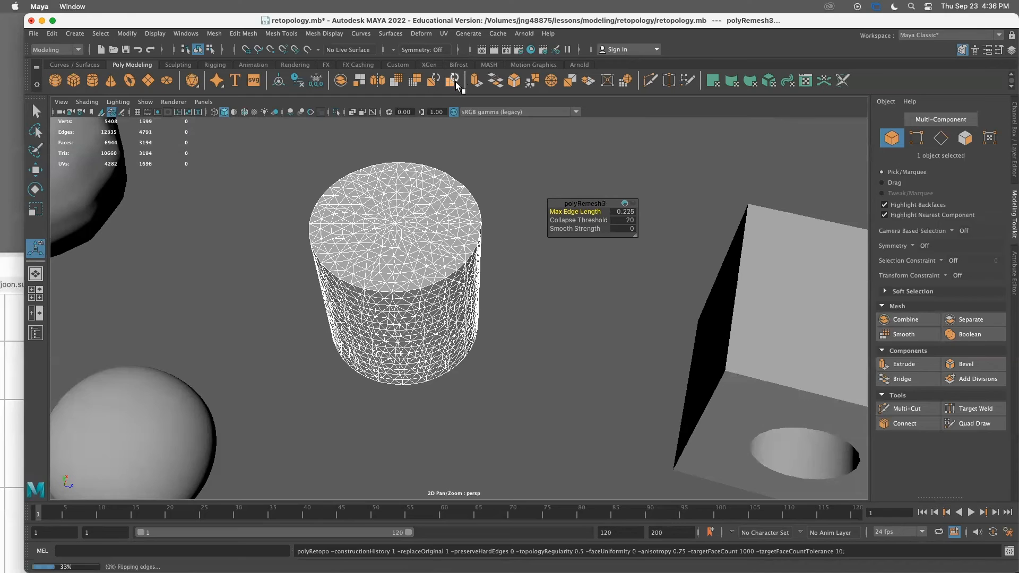
click(415, 280)
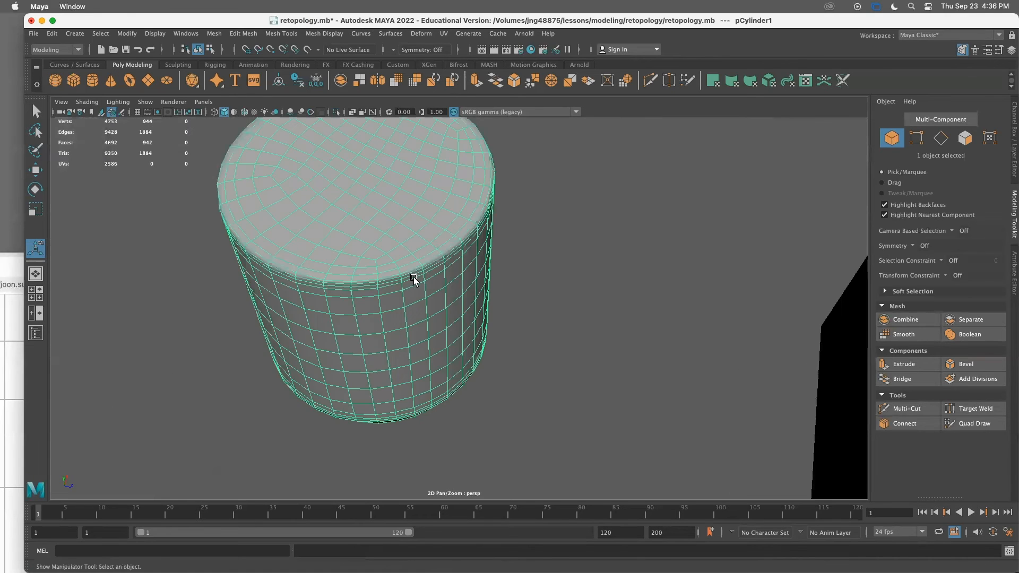
Preview the remeshed cylinder in smooth mode, then return it to normal display
alt+drag(559, 317, 438, 289)
key(3)
click(547, 296)
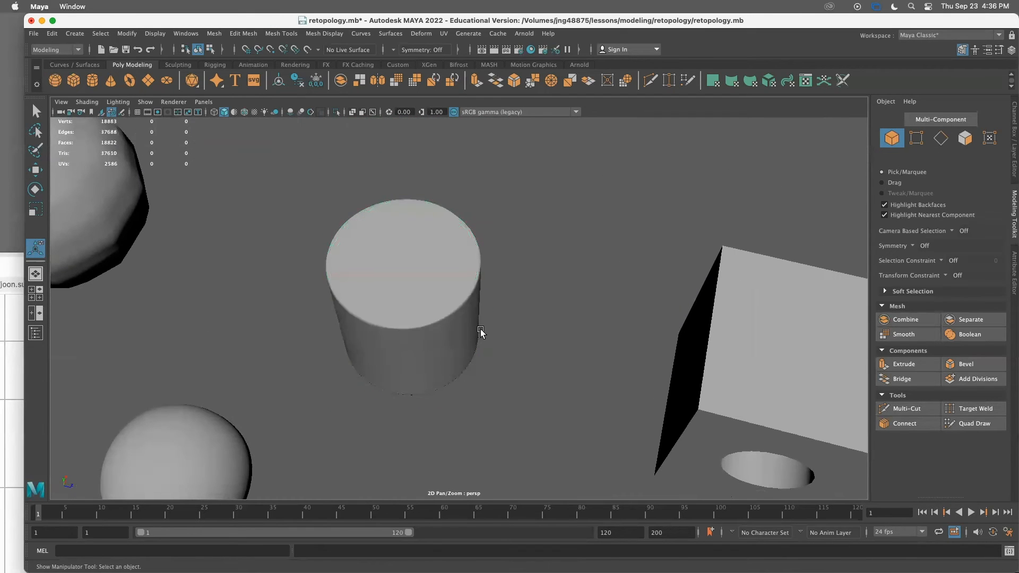
alt+right_drag(458, 330, 511, 353)
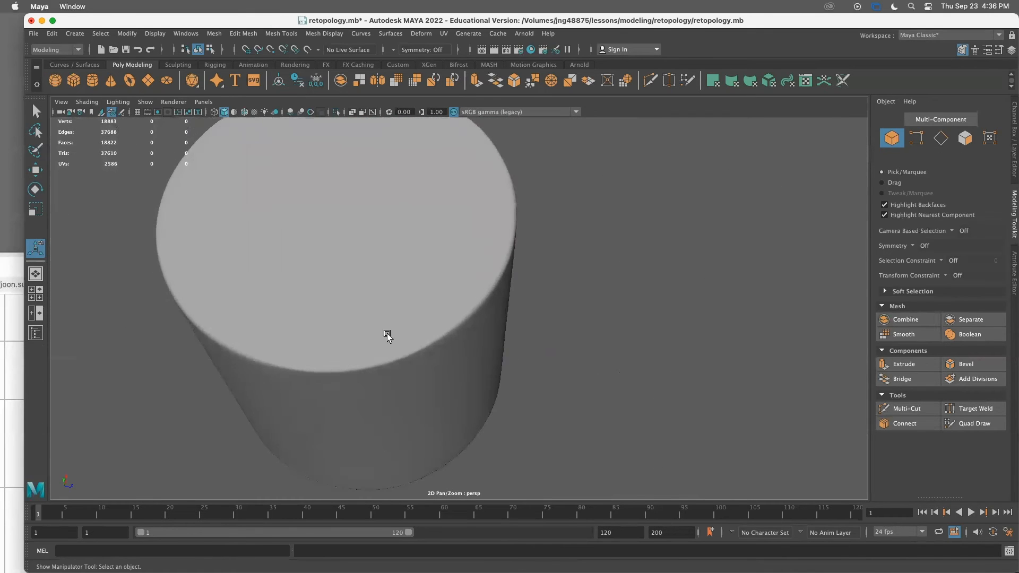
click(432, 350)
alt+right_drag(431, 350, 359, 275)
alt+drag(360, 276, 423, 356)
scroll(436, 350, up, 3)
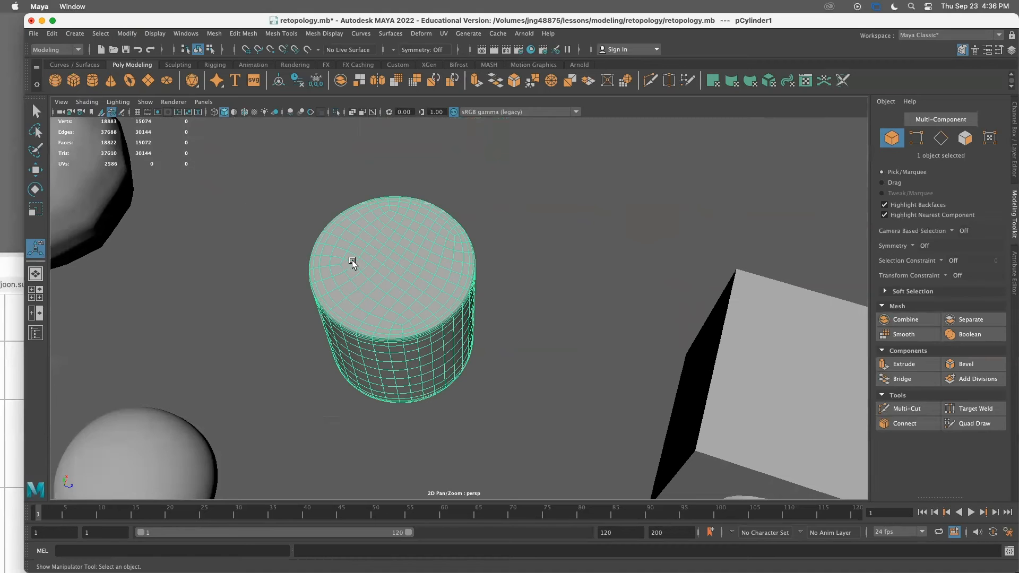
key(1)
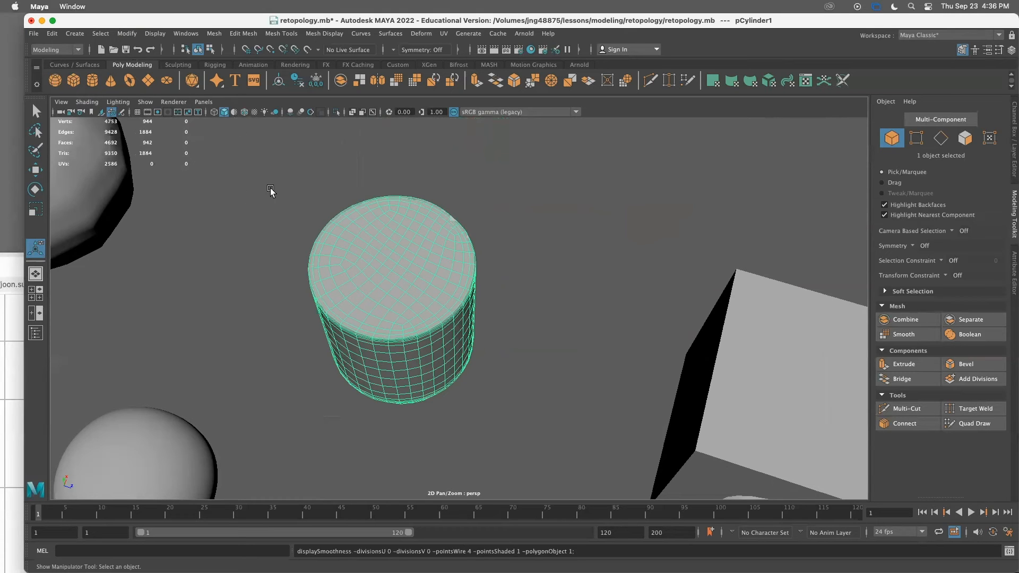
Reduce the cylinder with the Percentage method at about 41.5 percent
alt+drag(422, 338, 386, 317)
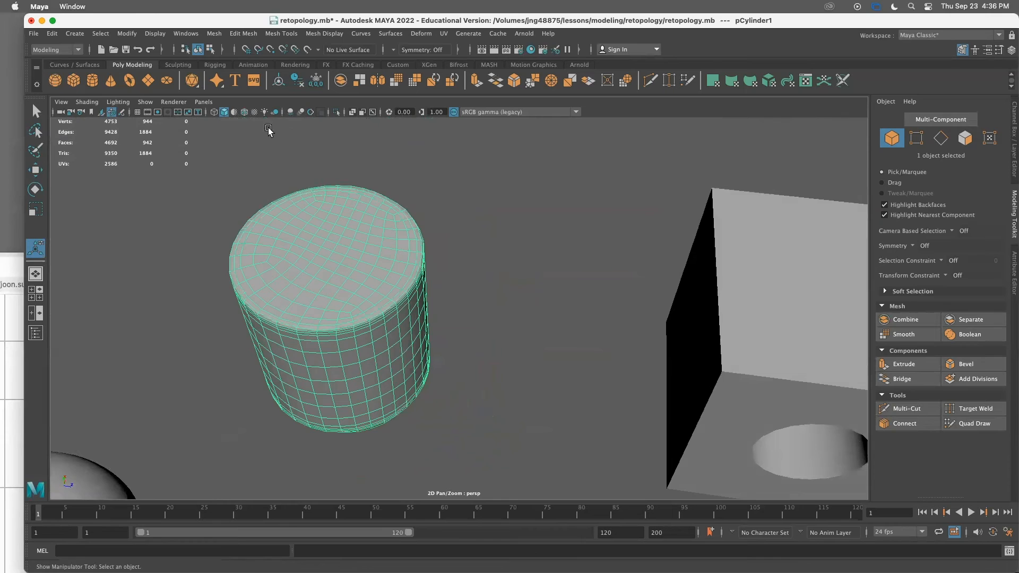
click(214, 36)
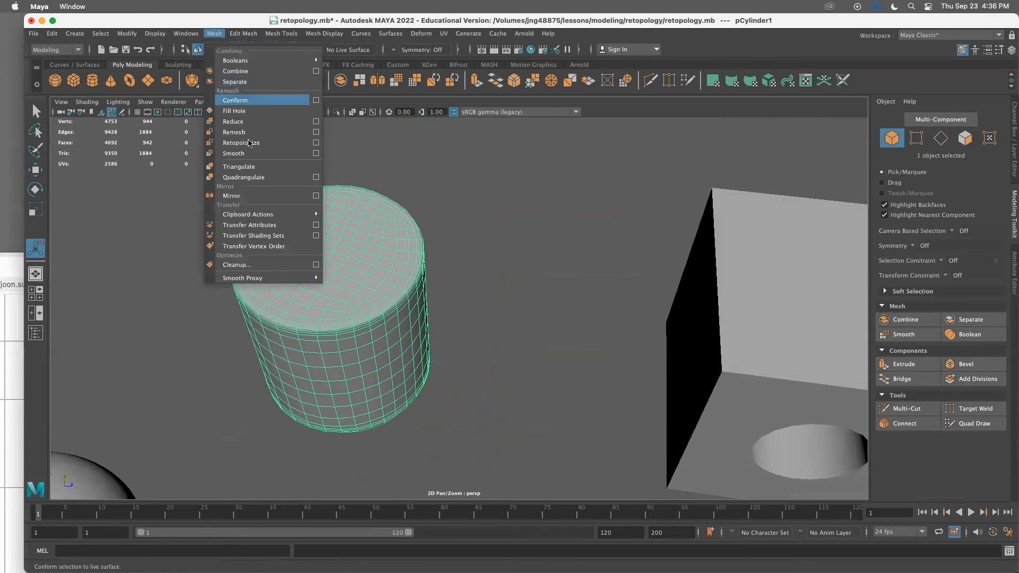
click(318, 121)
drag(595, 157, 558, 150)
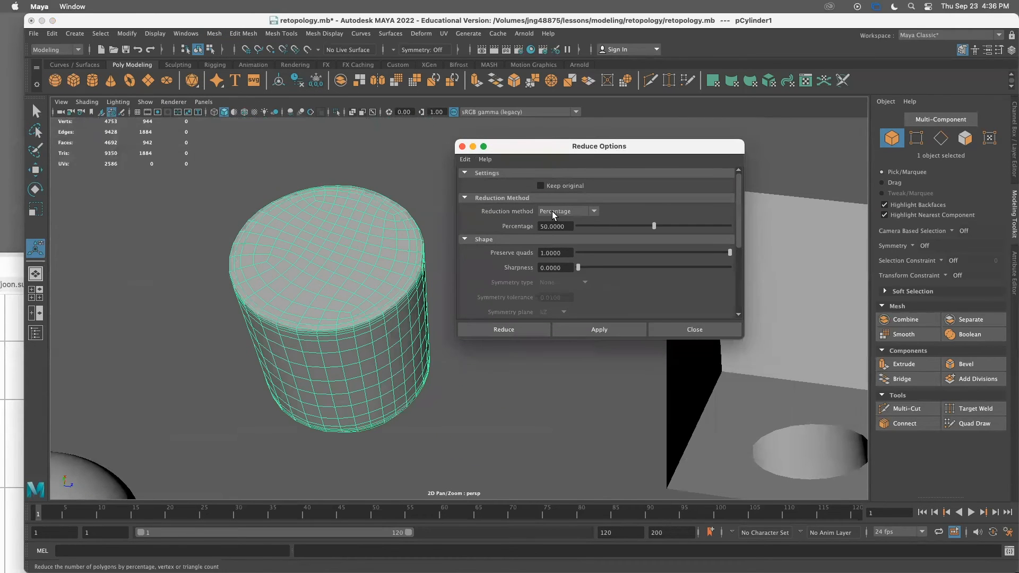
drag(544, 226, 491, 234)
click(584, 328)
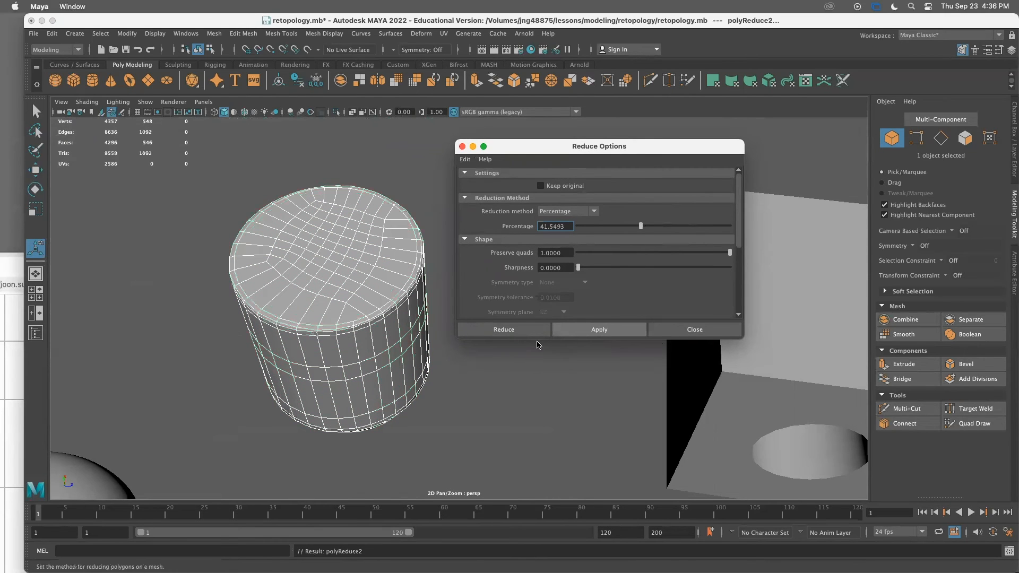
click(687, 325)
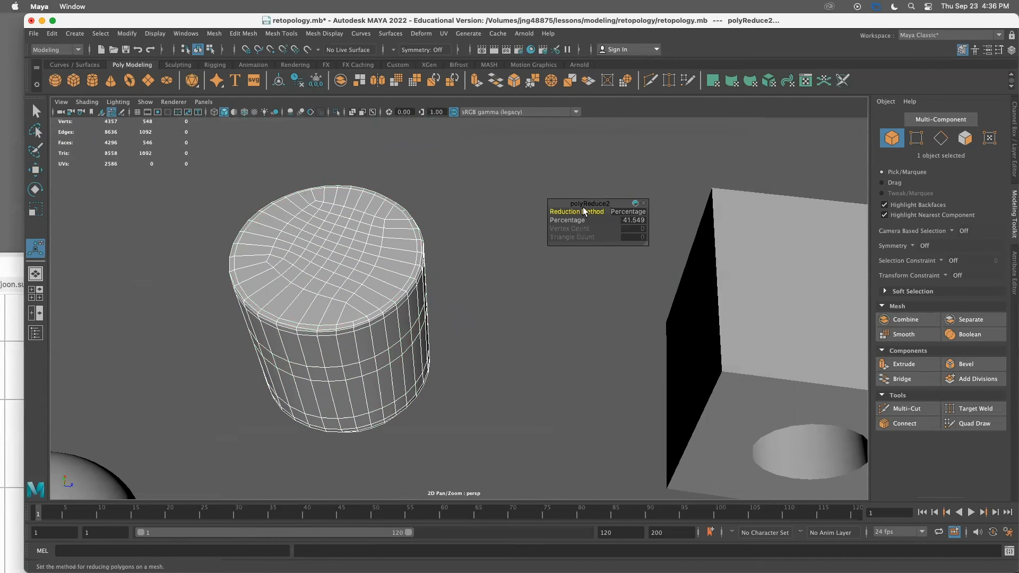
Set the cylinder's Reduce percentage to 50 in the in-view editor
drag(604, 203, 548, 176)
drag(589, 219, 770, 293)
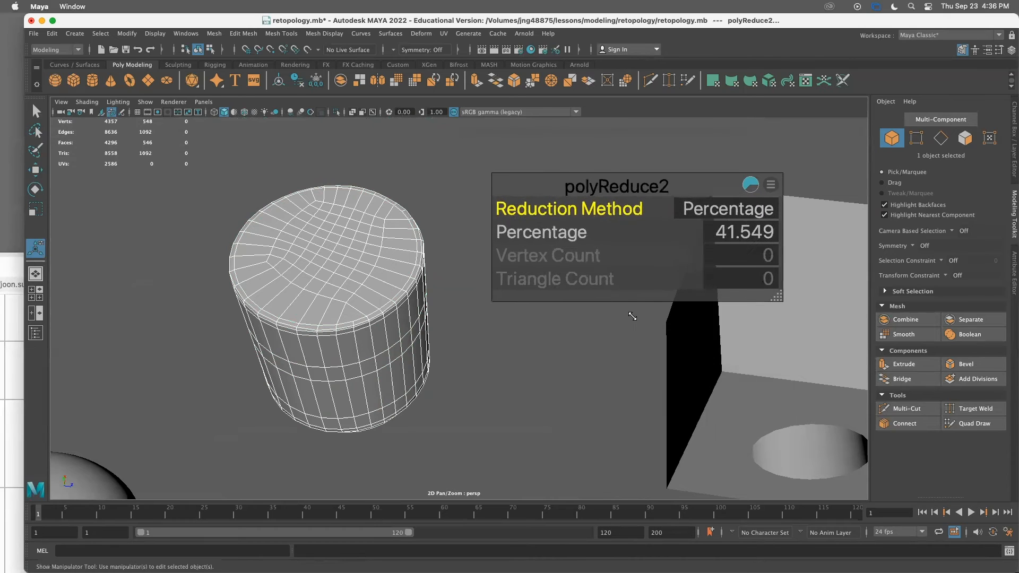
drag(647, 181, 606, 160)
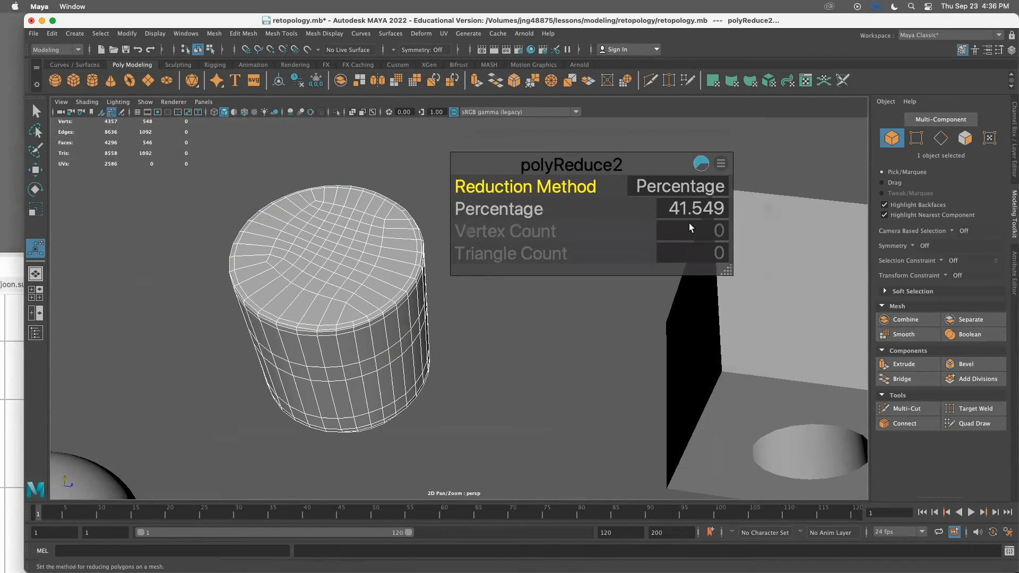
drag(509, 210, 379, 312)
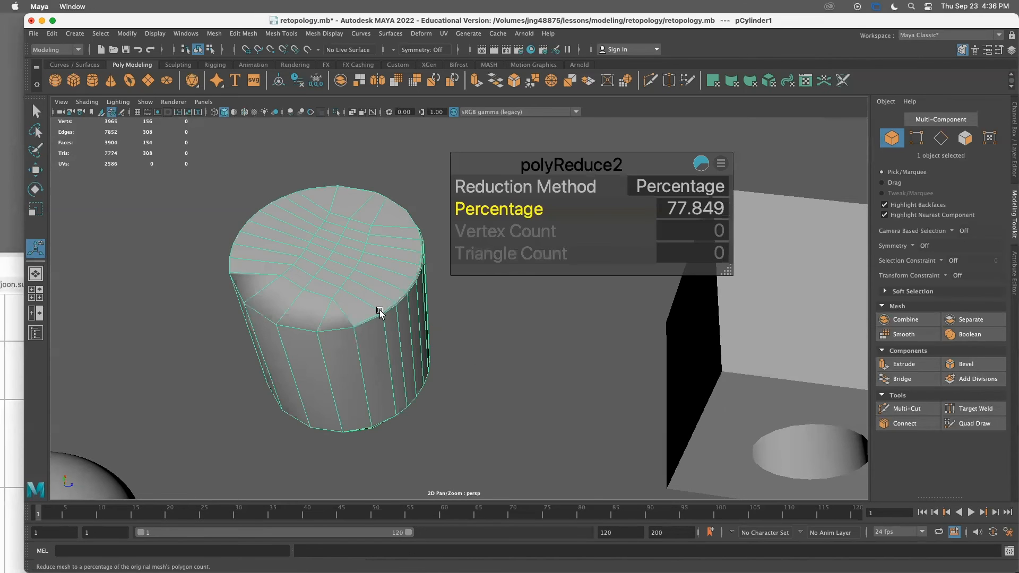
alt+drag(521, 396, 515, 377)
alt+drag(440, 283, 381, 417)
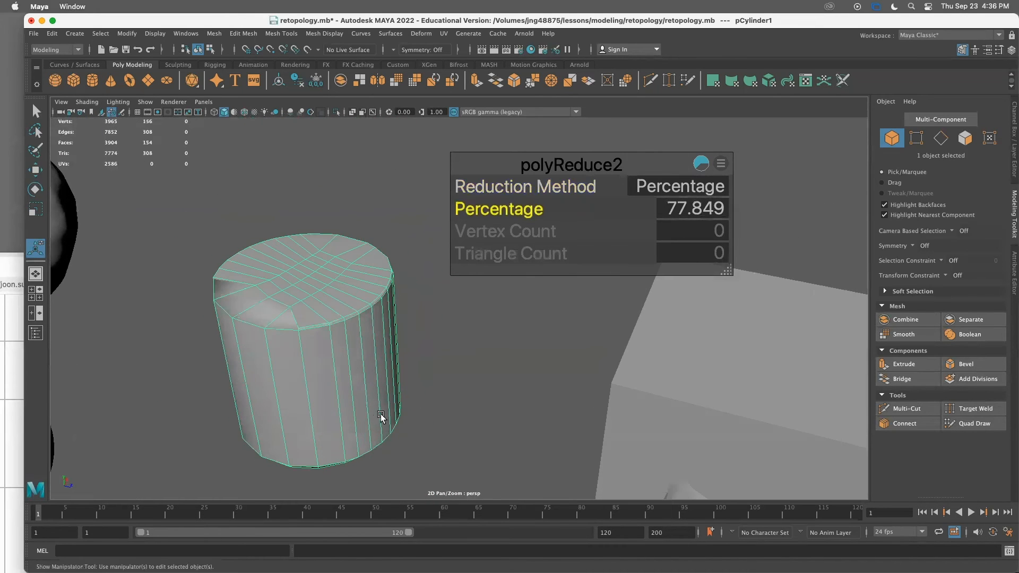
drag(505, 212, 691, 205)
click(689, 208)
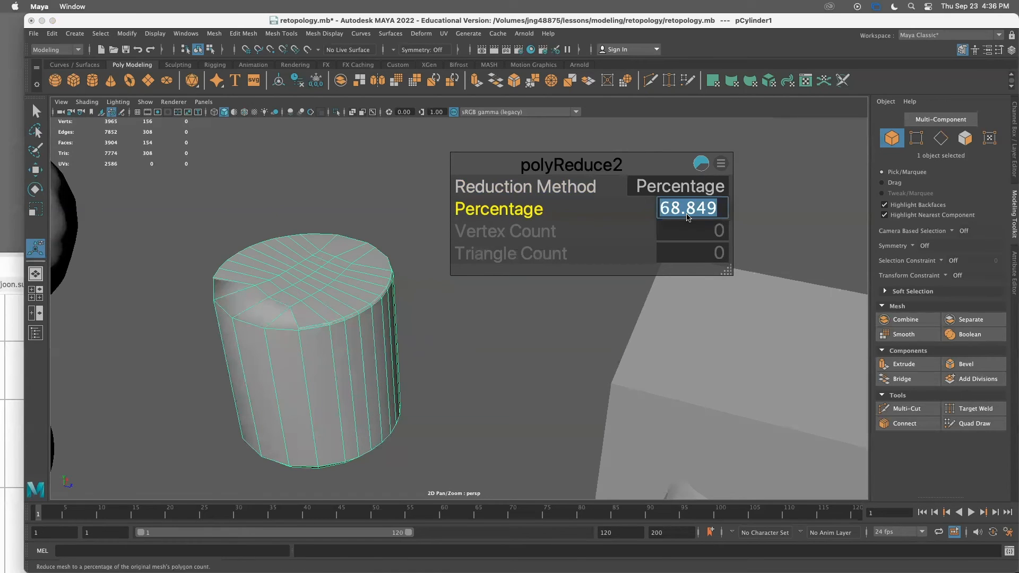
text(50)
key(Return)
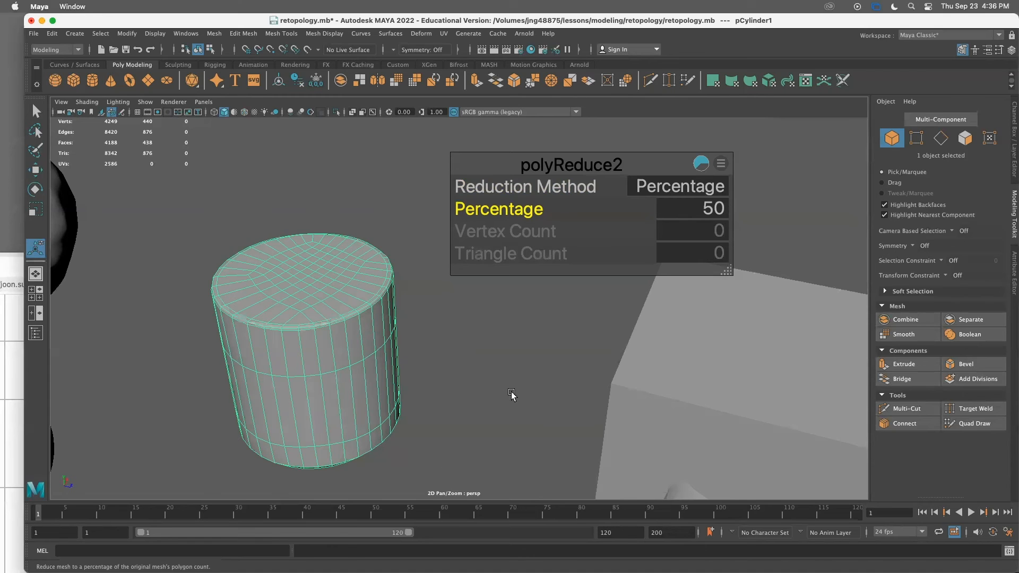
Inspect the reduced cylinder's topology from closer views
alt+drag(454, 421, 471, 403)
click(471, 404)
click(394, 355)
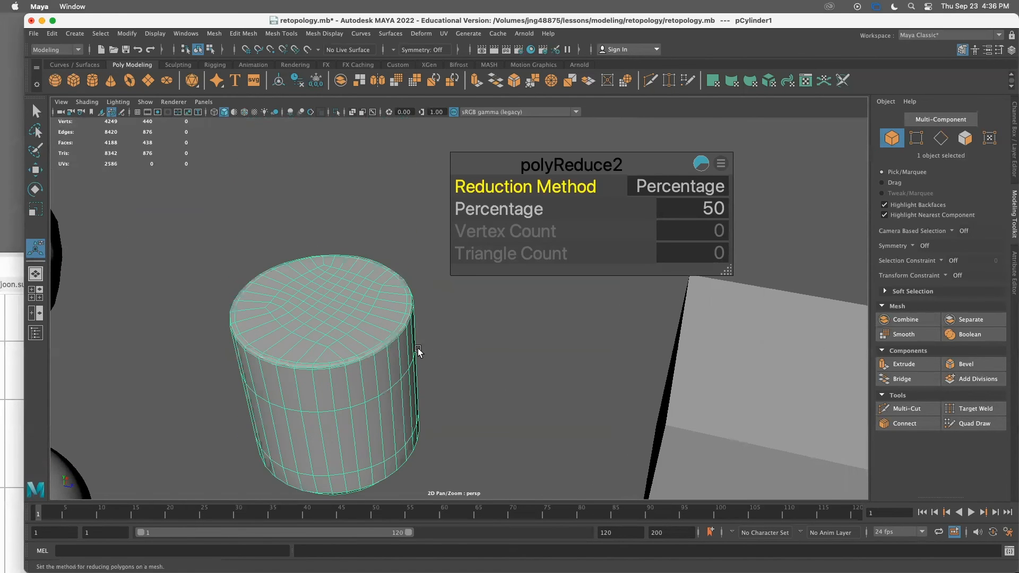
click(438, 370)
alt+right_drag(382, 385, 561, 410)
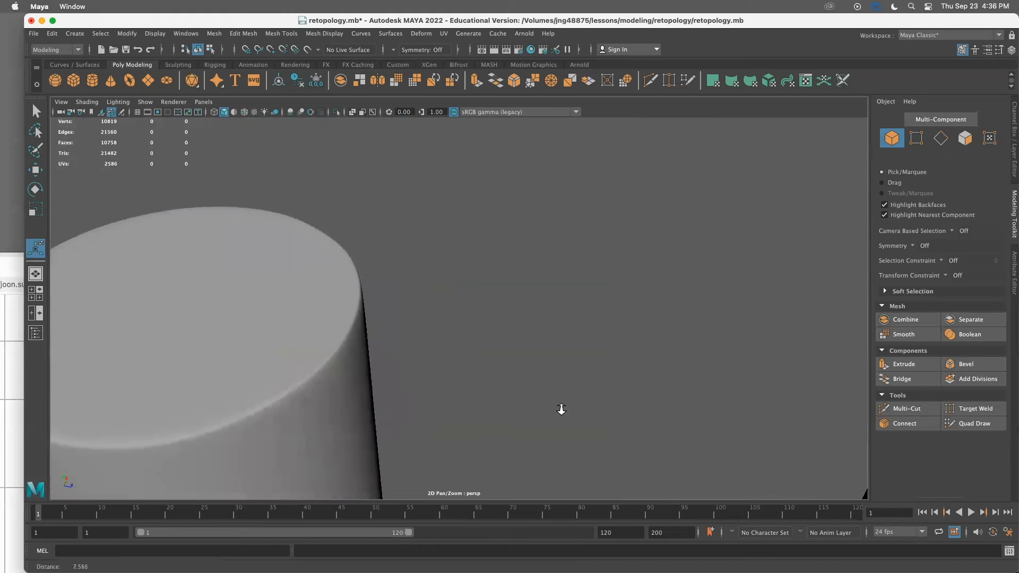
alt+middle_drag(313, 374, 573, 326)
alt+right_drag(573, 325, 654, 319)
alt+drag(654, 319, 619, 335)
alt+right_drag(619, 334, 460, 292)
click(460, 291)
key(1)
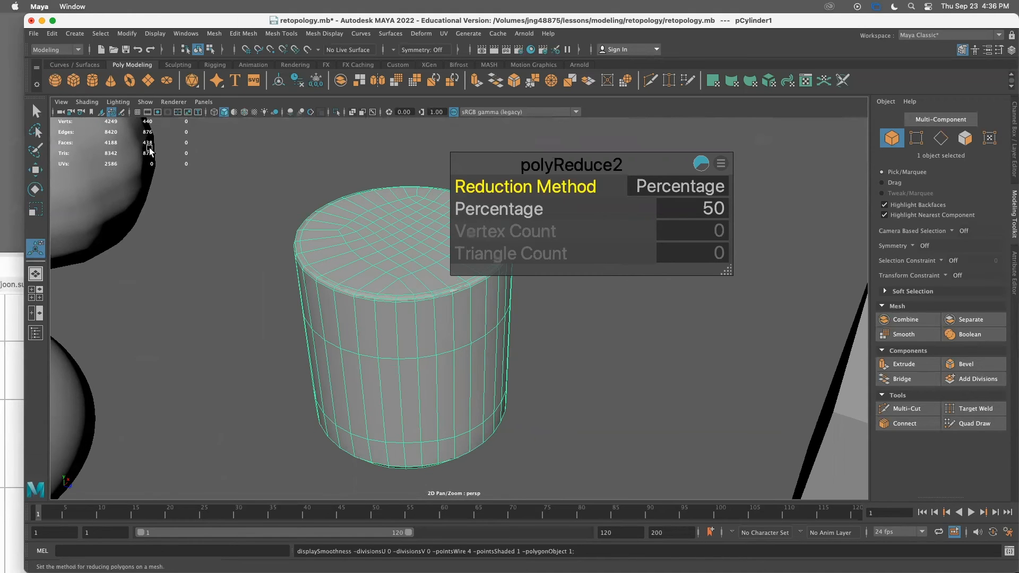
Select the cube with the boolean hole and move it to the right
scroll(389, 373, up, 4)
scroll(393, 374, down, 12)
scroll(403, 382, up, 4)
alt+middle_drag(440, 393, 267, 376)
click(357, 375)
alt+drag(357, 375, 421, 370)
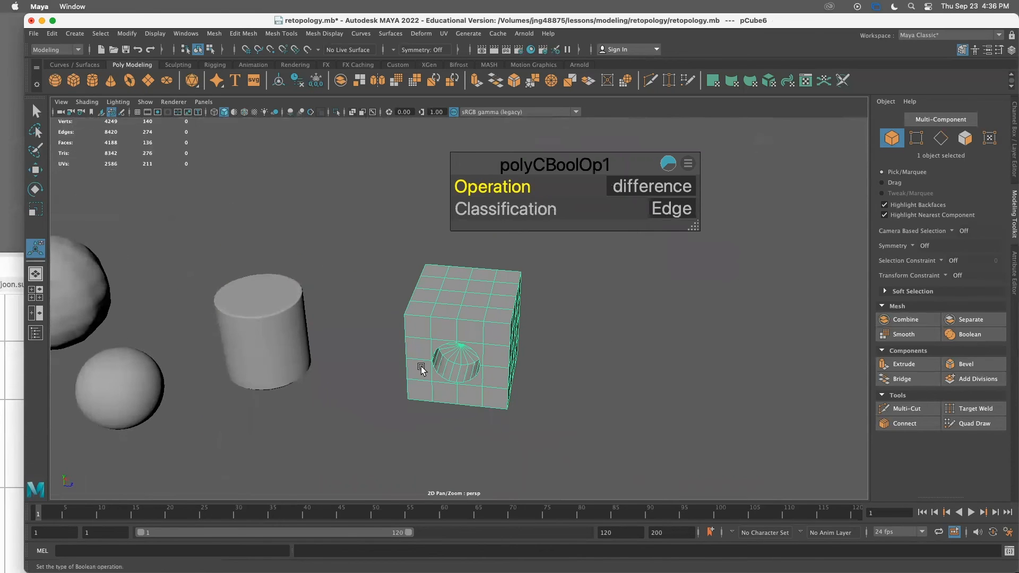
key(w)
drag(515, 337, 595, 345)
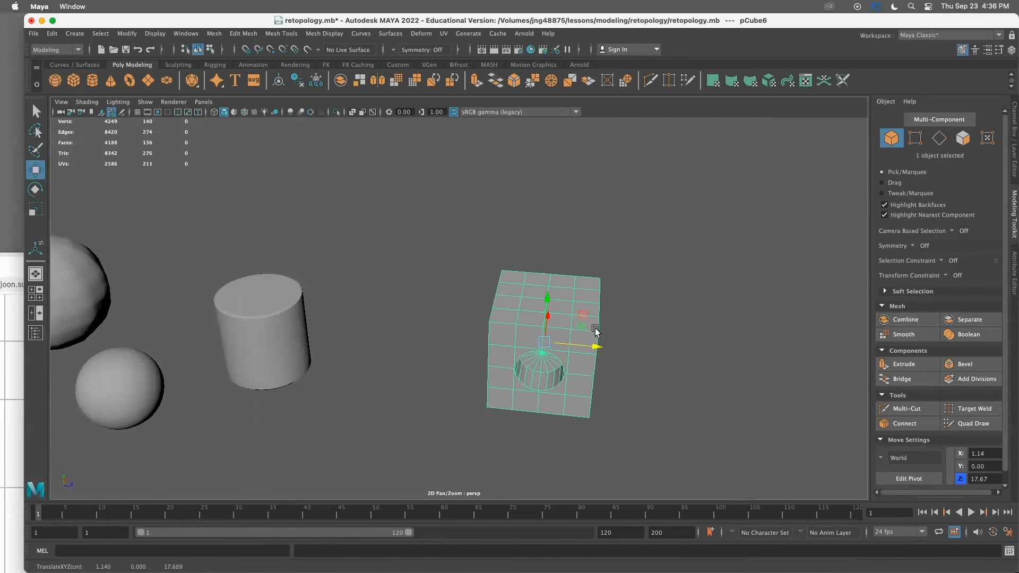
Preview the boolean cube in smooth mode from several angles, then return to normal display
key(3)
click(630, 368)
click(527, 340)
key(2)
key(1)
alt+drag(484, 391, 384, 308)
alt+right_drag(384, 307, 393, 289)
alt+middle_drag(387, 276, 448, 393)
alt+drag(448, 394, 466, 362)
click(467, 361)
alt+drag(465, 287, 453, 352)
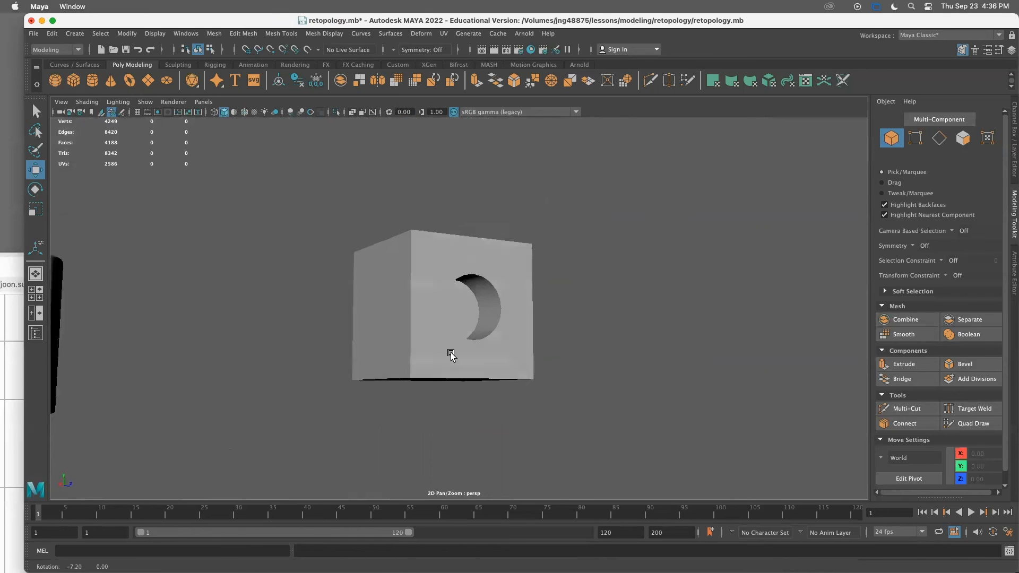
click(450, 361)
key(3)
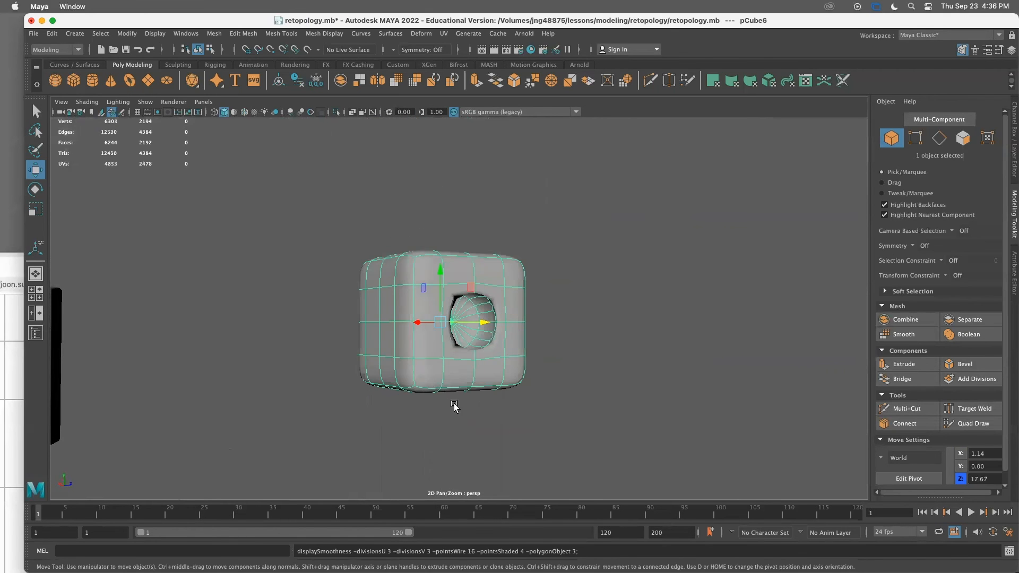
alt+drag(454, 405, 437, 387)
alt+right_drag(437, 387, 619, 442)
alt+drag(473, 334, 515, 281)
alt+drag(531, 347, 484, 334)
alt+right_drag(484, 334, 509, 342)
alt+drag(509, 342, 487, 337)
alt+right_drag(487, 338, 409, 314)
mouse_move(409, 314)
alt+mouse_down()
mouse_move(403, 287)
mouse_move(509, 316)
mouse_move(397, 298)
alt+mouse_up()
key(1)
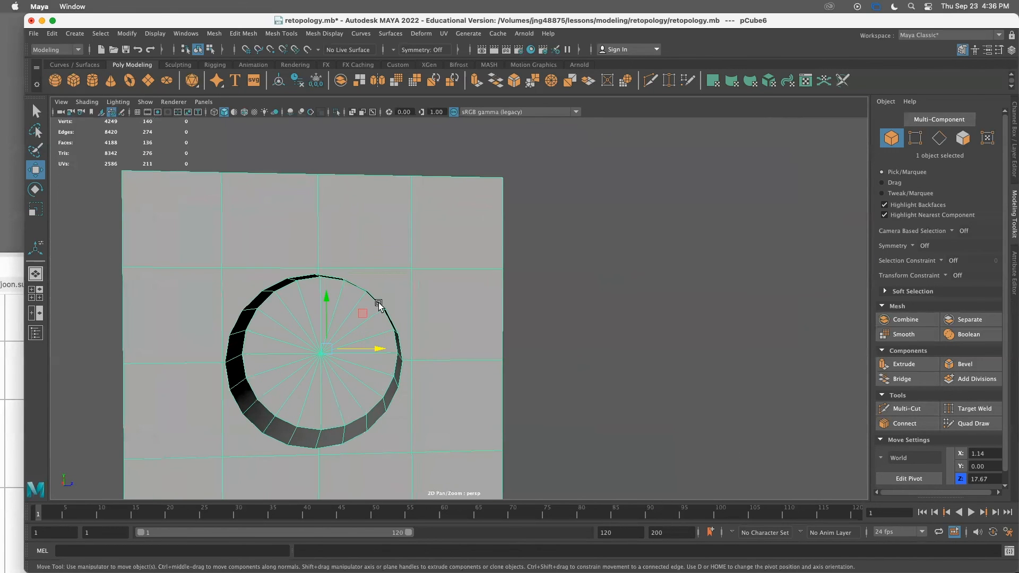
Examine the triangulated faces inside the cube's hole by selecting one of them
right_drag(379, 269, 391, 289)
click(391, 292)
alt+drag(384, 314, 420, 284)
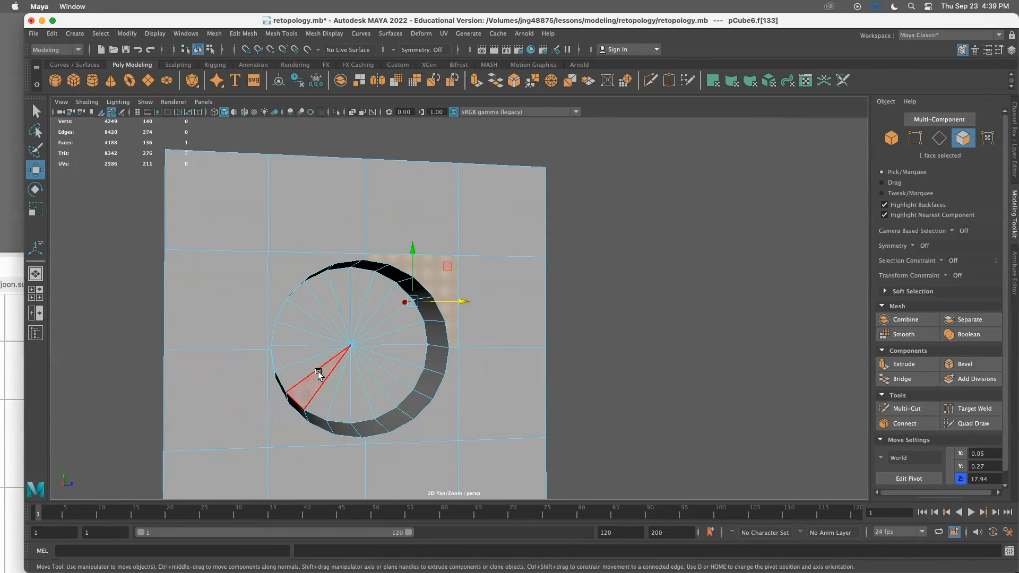
click(697, 345)
alt+right_drag(576, 361, 478, 326)
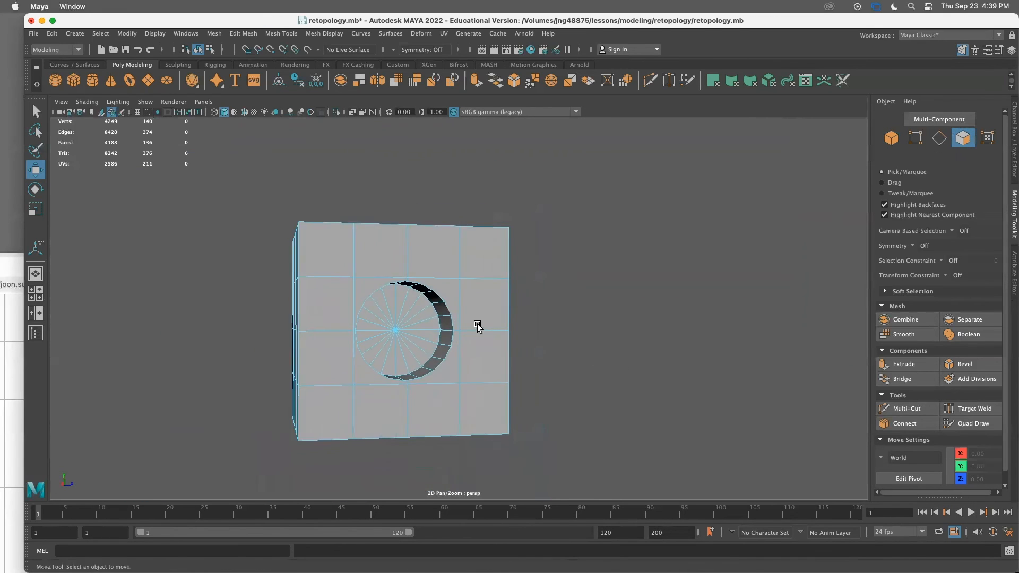
alt+drag(478, 326, 473, 341)
alt+middle_drag(474, 341, 470, 268)
right_drag(470, 268, 507, 247)
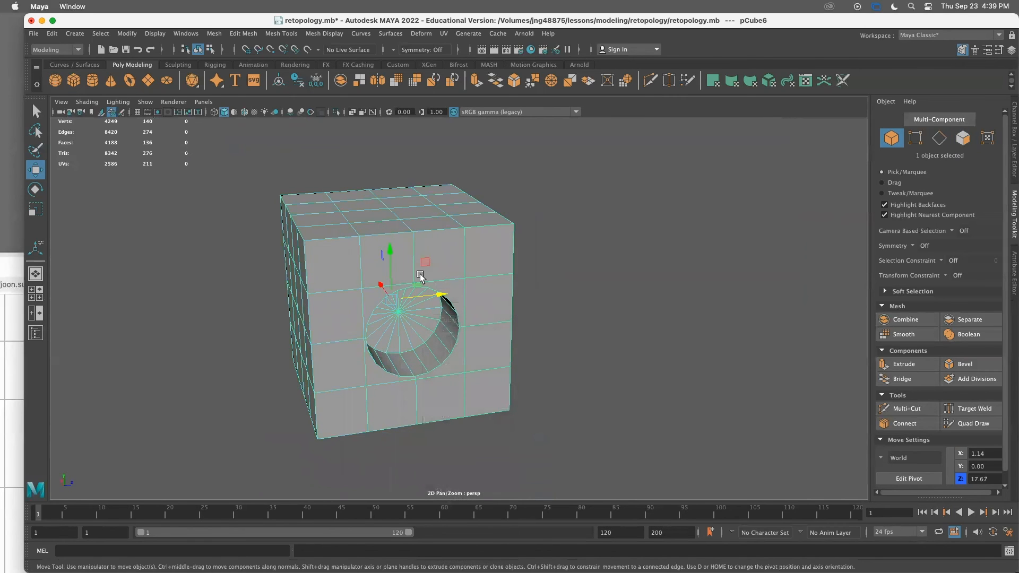
Smooth the boolean cube, preview it, then undo the smoothing
drag(441, 295, 750, 257)
click(364, 313)
click(913, 337)
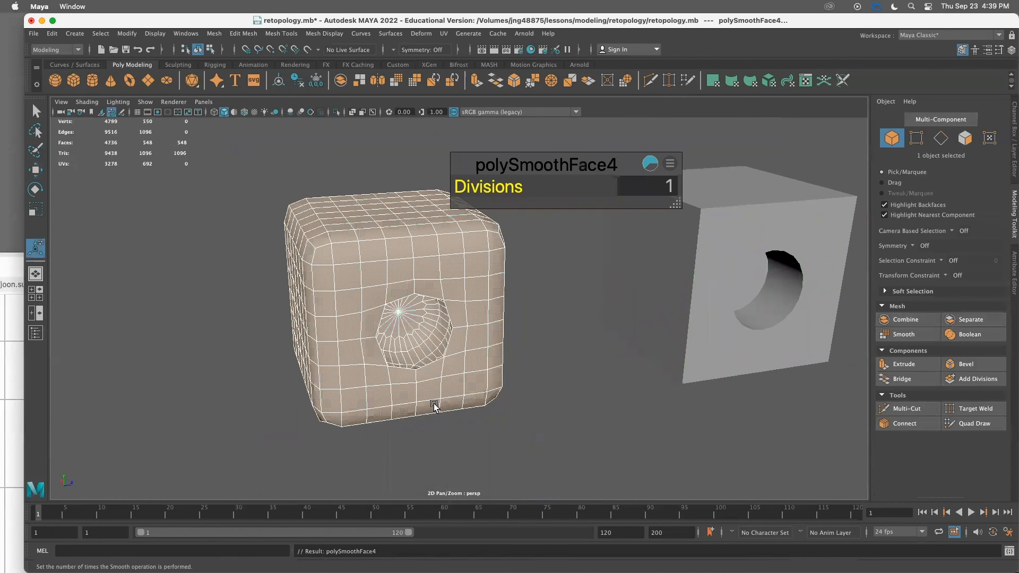
click(476, 370)
key(3)
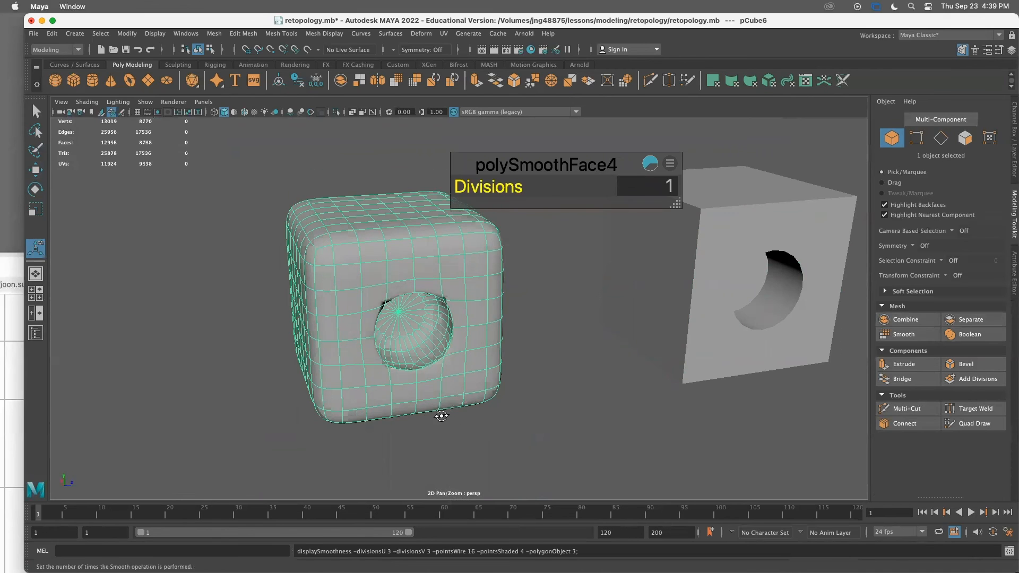
alt+drag(441, 415, 407, 400)
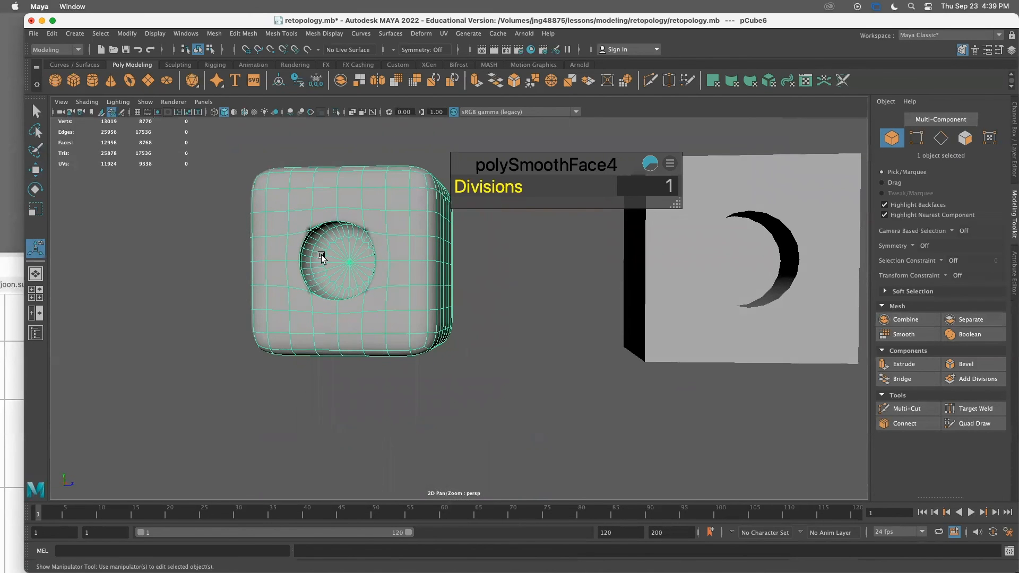
key(1)
alt+drag(341, 282, 373, 297)
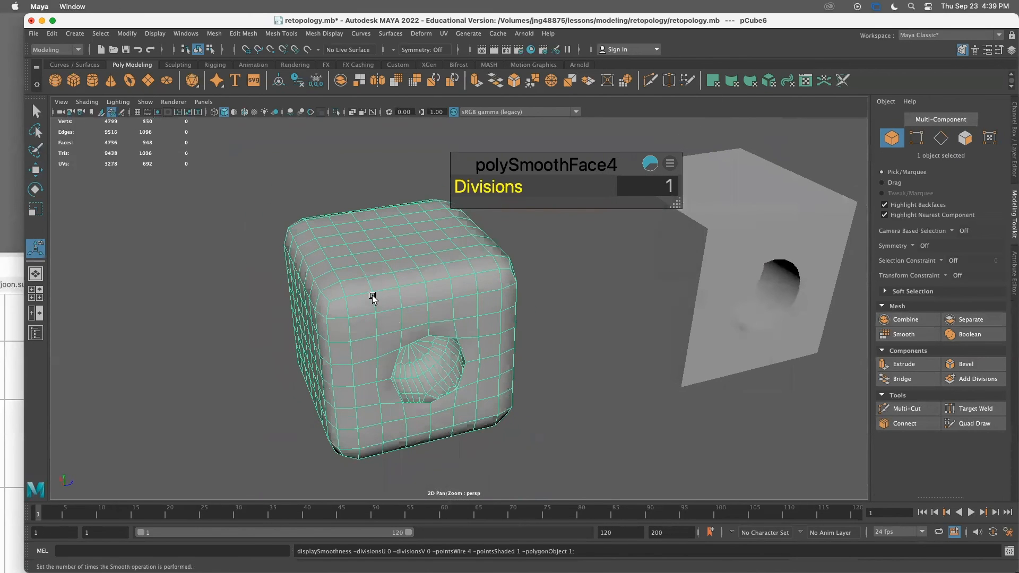
key(super+z)
key(super+z)
key(super+z)
key(super+z)
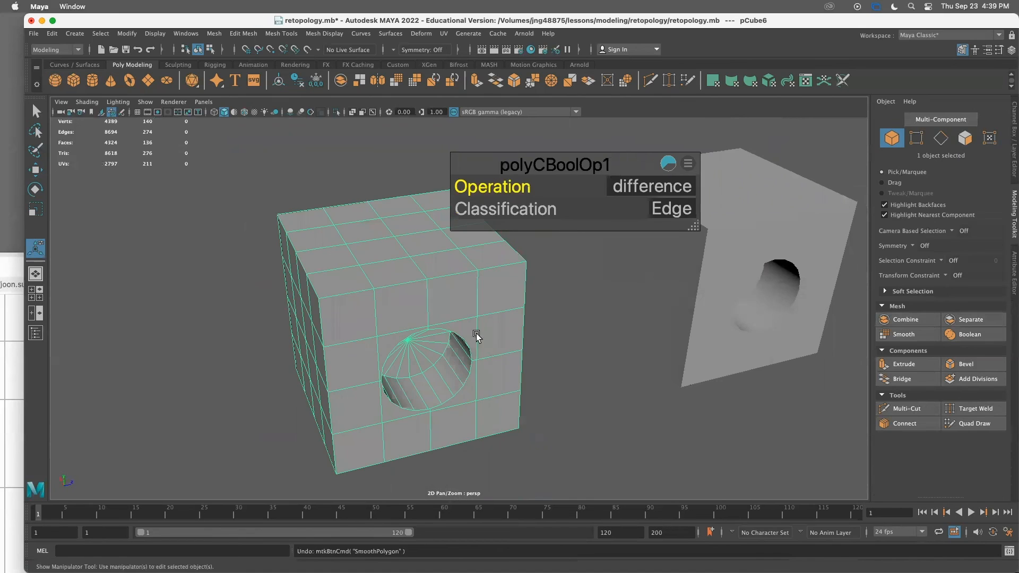
Reselect the boolean cube and triangulate its mesh
click(552, 389)
alt+drag(545, 397, 549, 389)
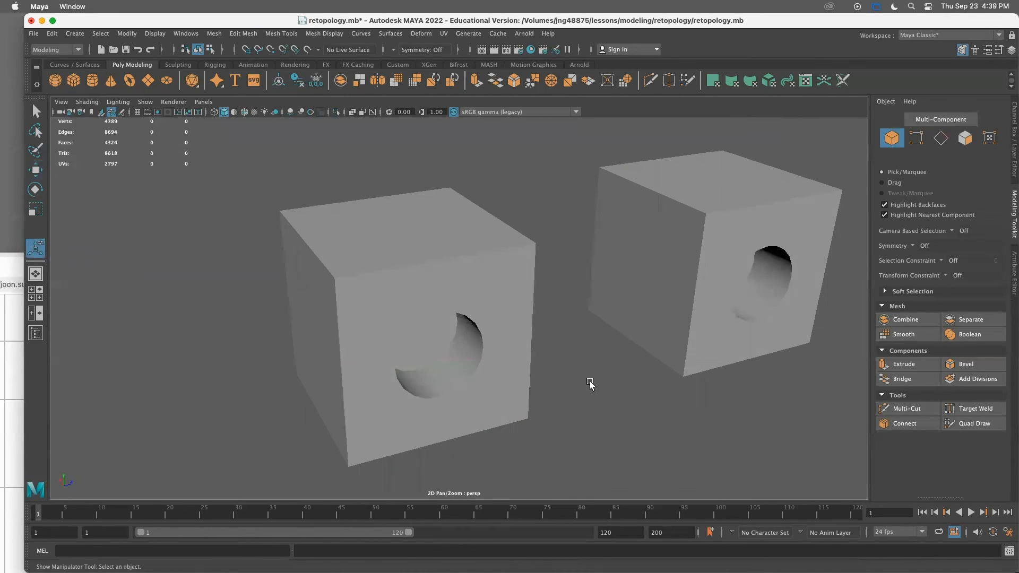
click(508, 406)
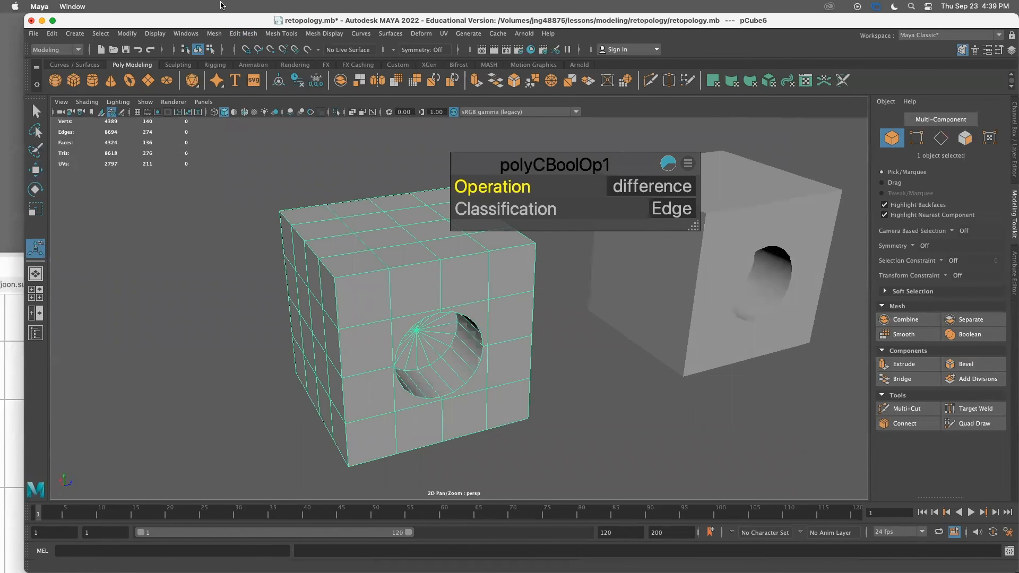
click(215, 34)
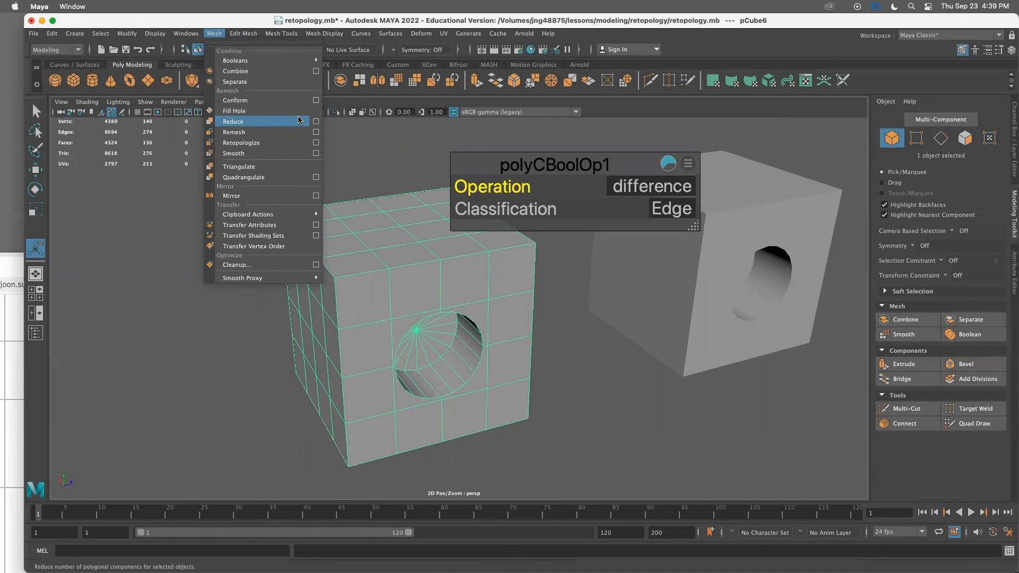
key(Escape)
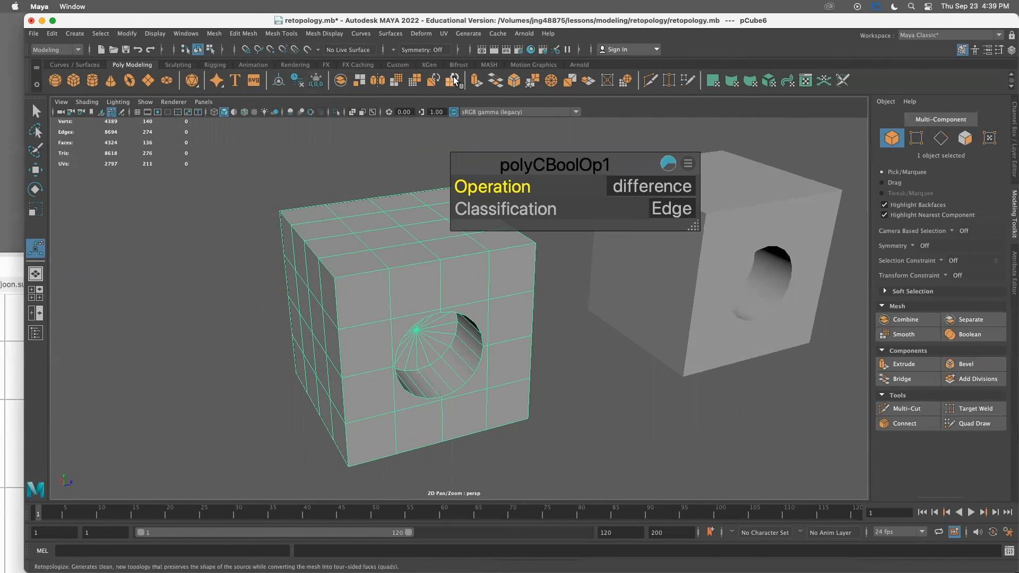
click(217, 34)
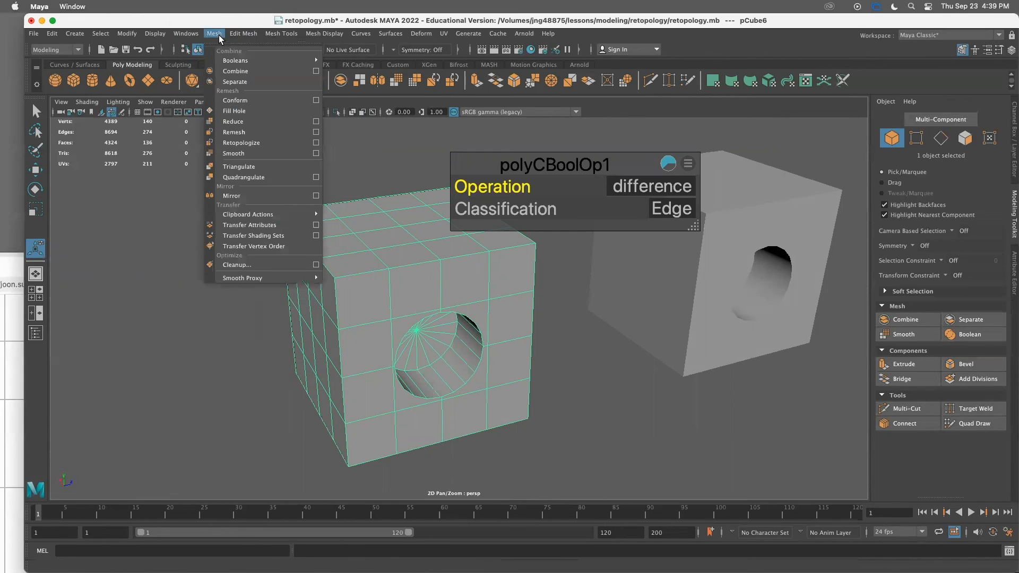
click(250, 166)
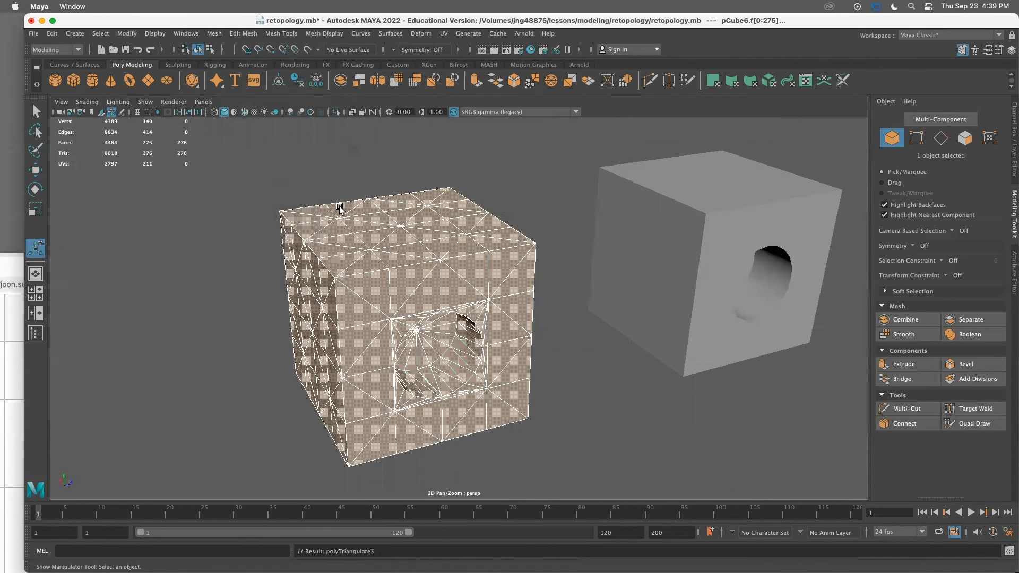
Quadrangulate the triangulated cube and preview it in smooth mode
click(213, 35)
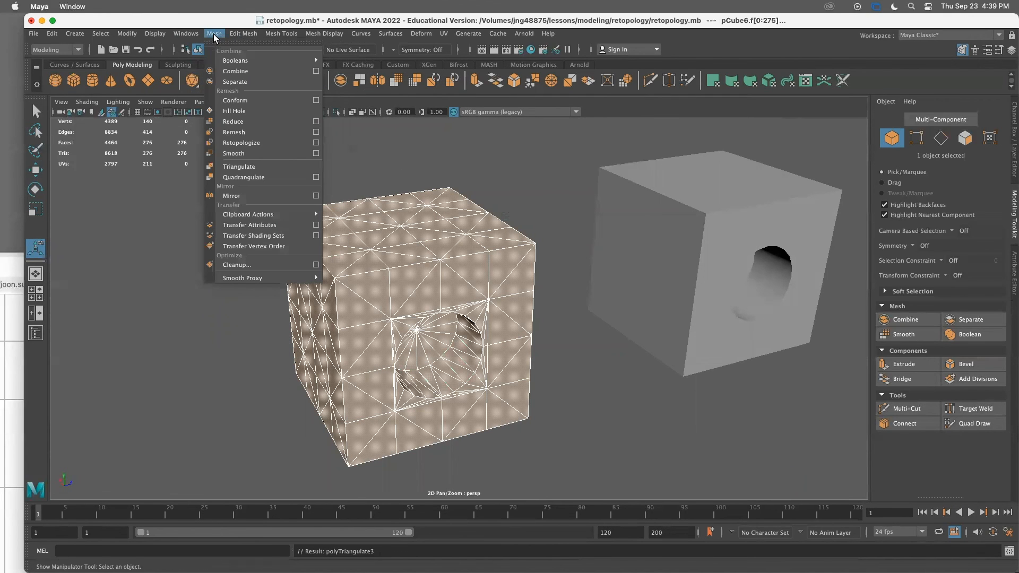
click(269, 183)
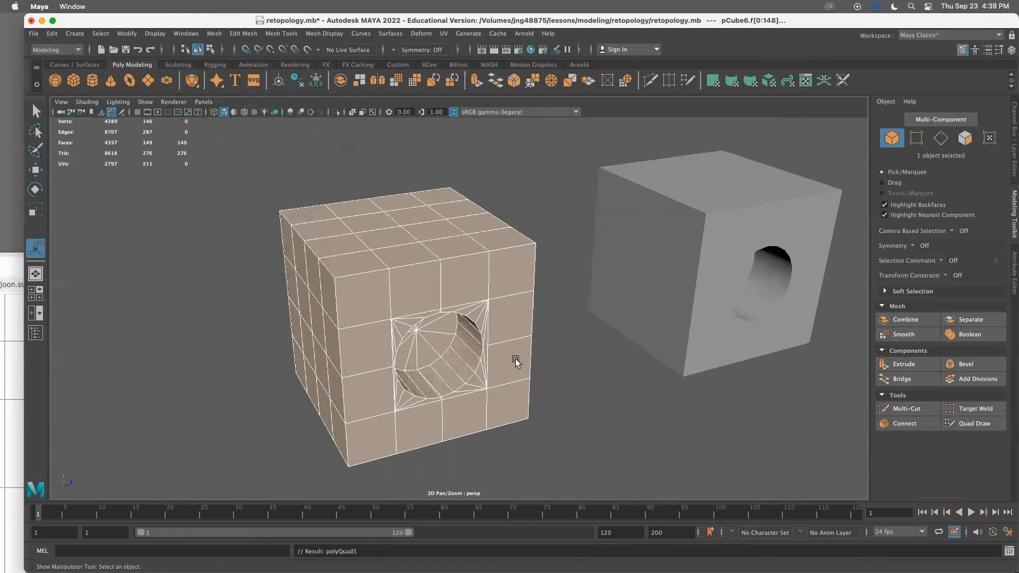
click(572, 377)
click(498, 334)
key(3)
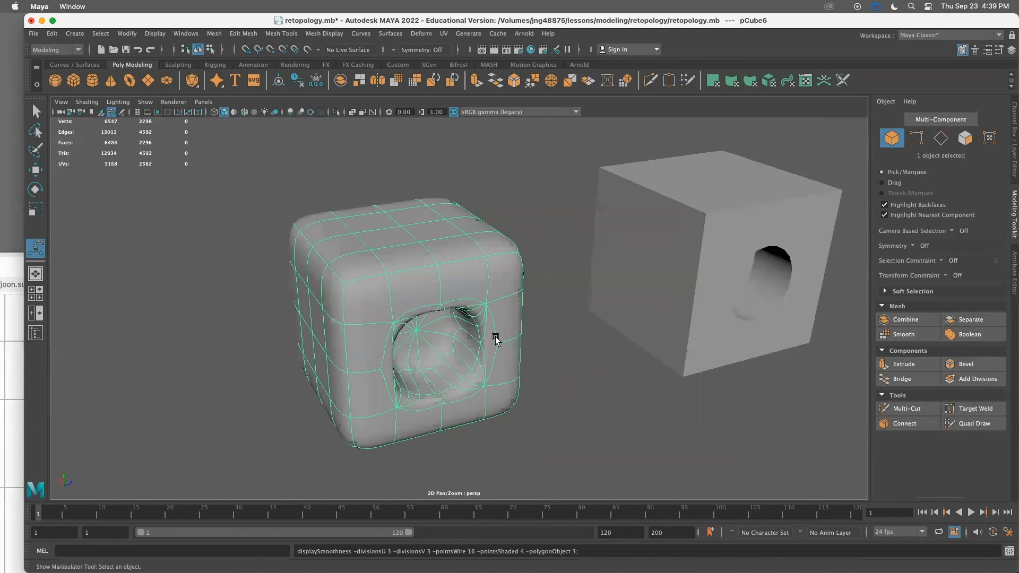
alt+drag(494, 333, 482, 303)
Undo the smooth preview, the quadrangulation and the triangulation of the cube
key(super+z)
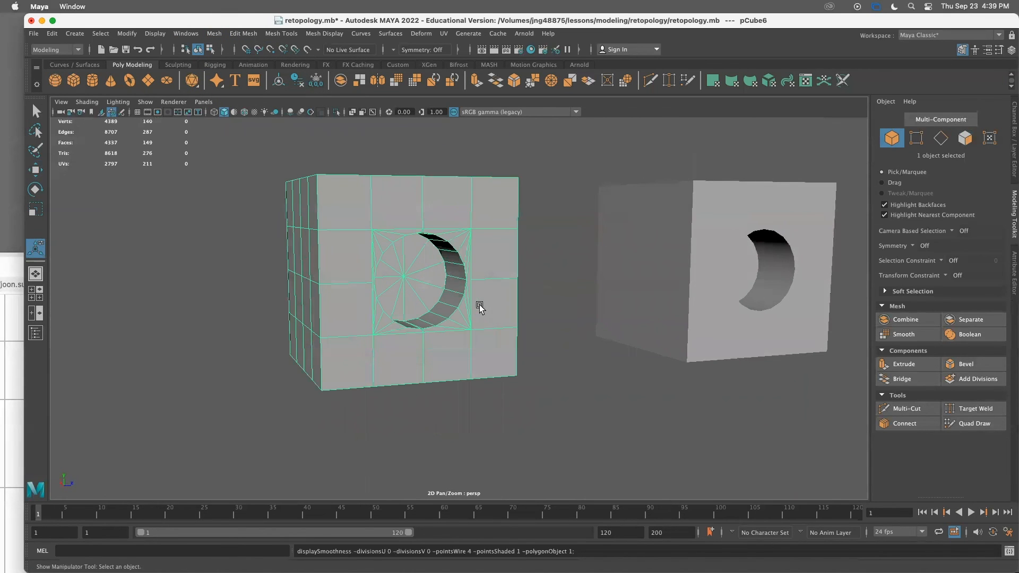
key(super+z)
key(super+z)
key(super+z)
key(super+z)
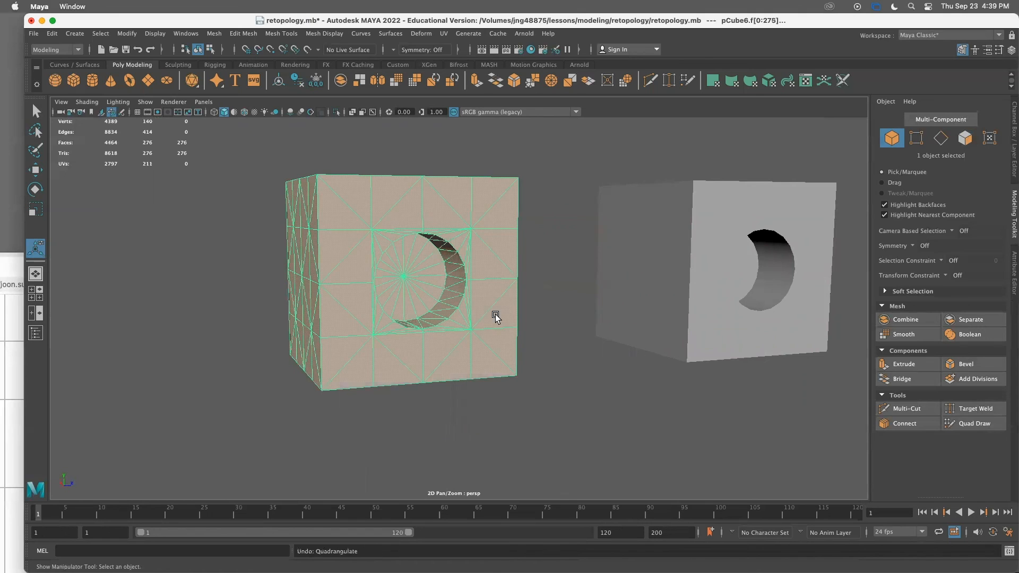
key(super+z)
Remesh and retopologize the boolean cube, setting Max Edge Length to 0.183
click(453, 331)
alt+drag(453, 331, 470, 366)
alt+drag(489, 230, 451, 234)
click(433, 80)
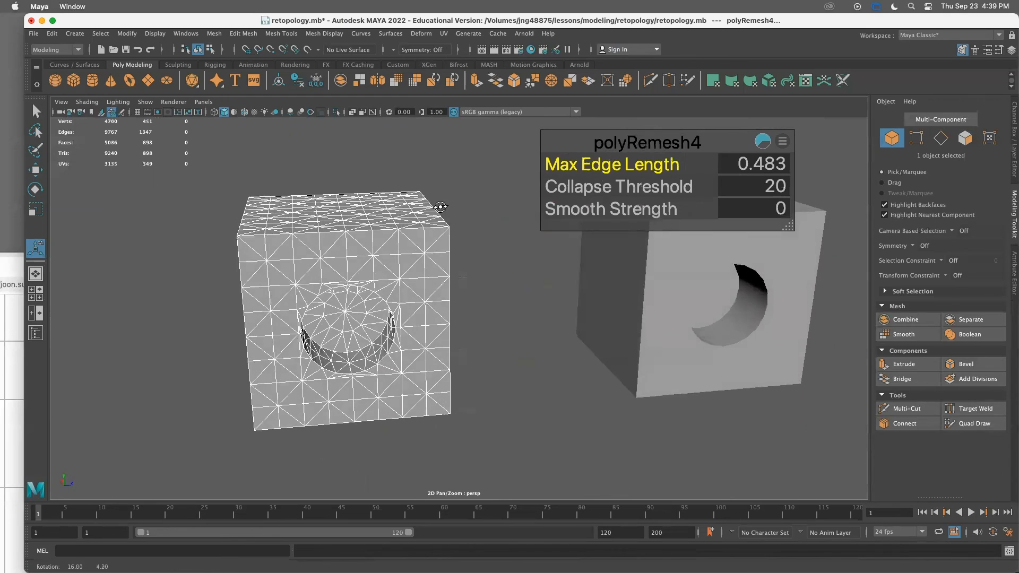
mouse_move(664, 165)
mouse_down()
mouse_move(695, 166)
mouse_move(651, 168)
mouse_up()
alt+drag(458, 319, 372, 249)
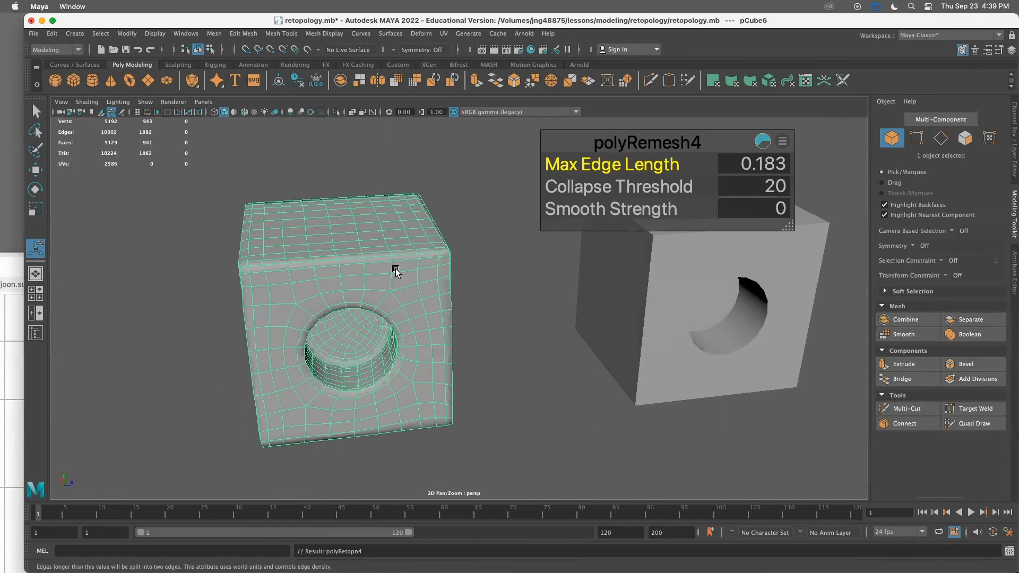
Examine the retopologized cube's quad layout around the hole from several angles
click(489, 313)
alt+drag(431, 355, 422, 327)
click(429, 308)
key(1)
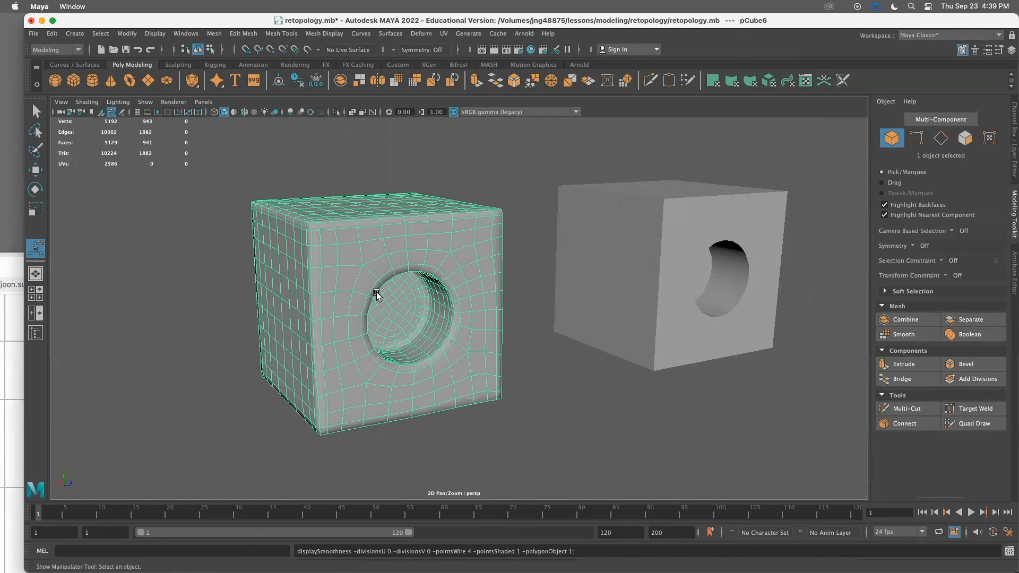
click(549, 444)
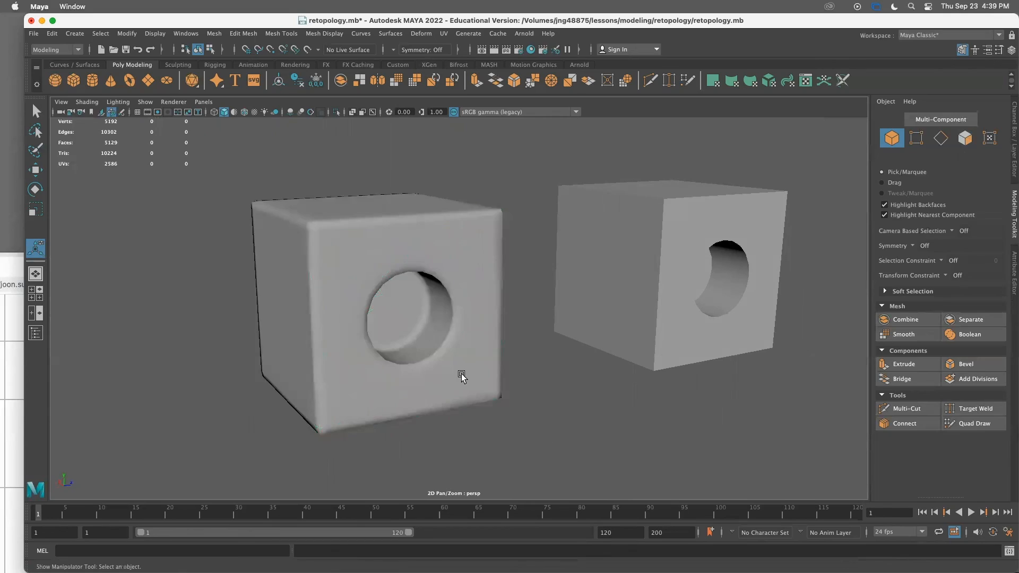
alt+drag(514, 406, 486, 368)
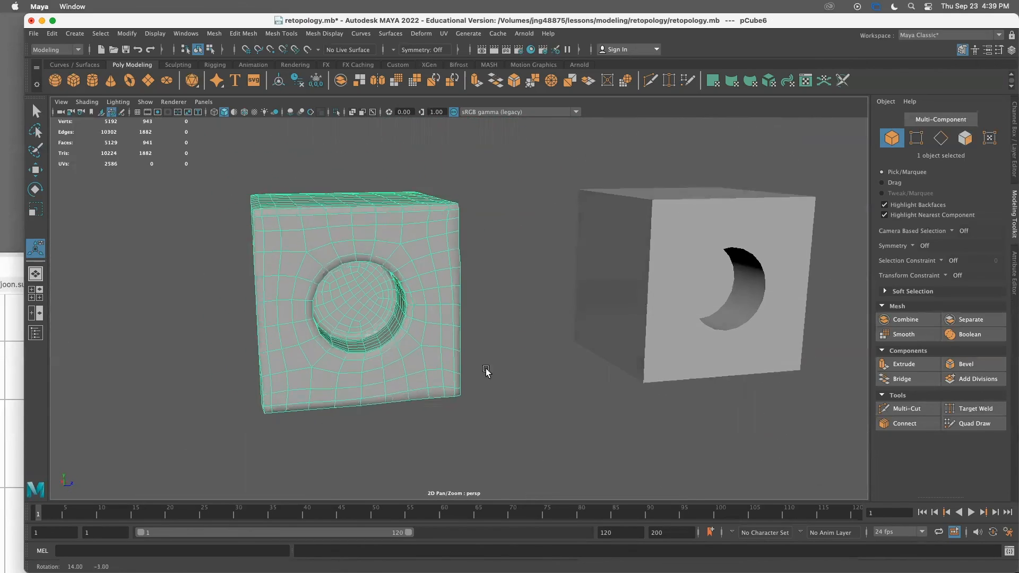
alt+right_drag(487, 368, 509, 339)
alt+drag(509, 339, 260, 311)
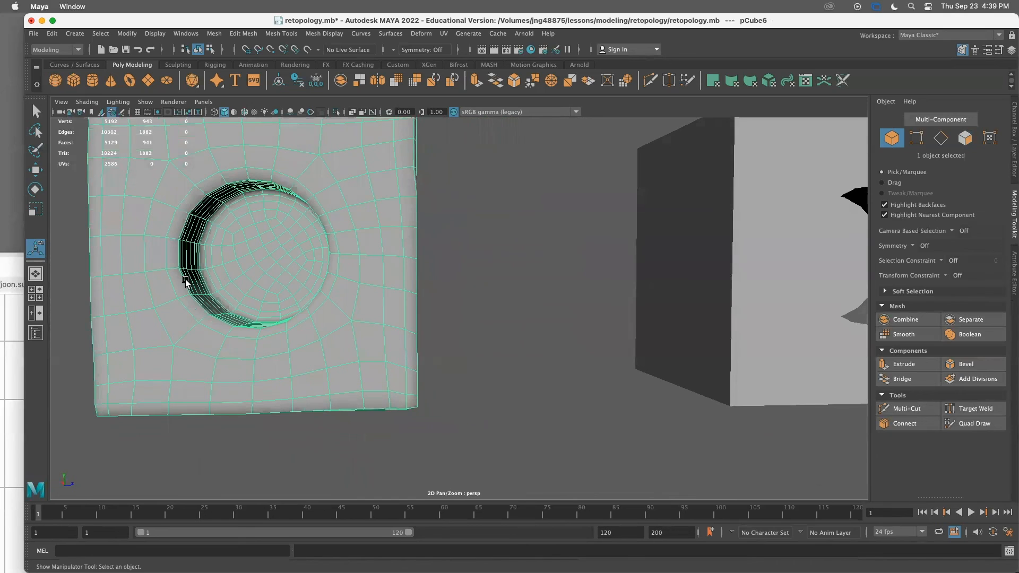
alt+drag(400, 298, 425, 321)
Preview the retopologized cube in smooth mode and inspect the hole closely from several angles
key(3)
click(526, 388)
scroll(425, 381, up, 5)
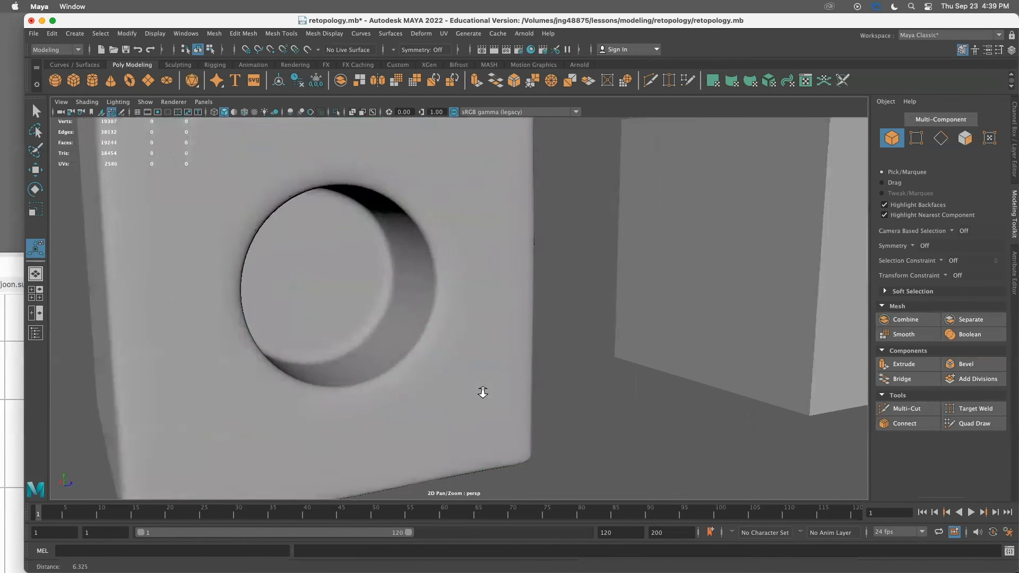
alt+drag(377, 377, 454, 362)
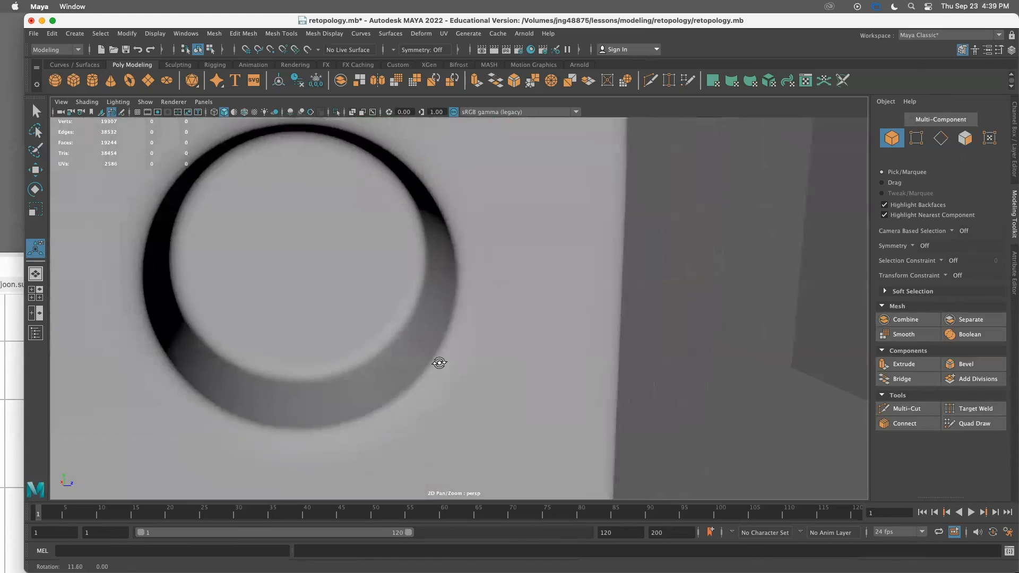
alt+drag(340, 143, 571, 334)
scroll(513, 311, down, 5)
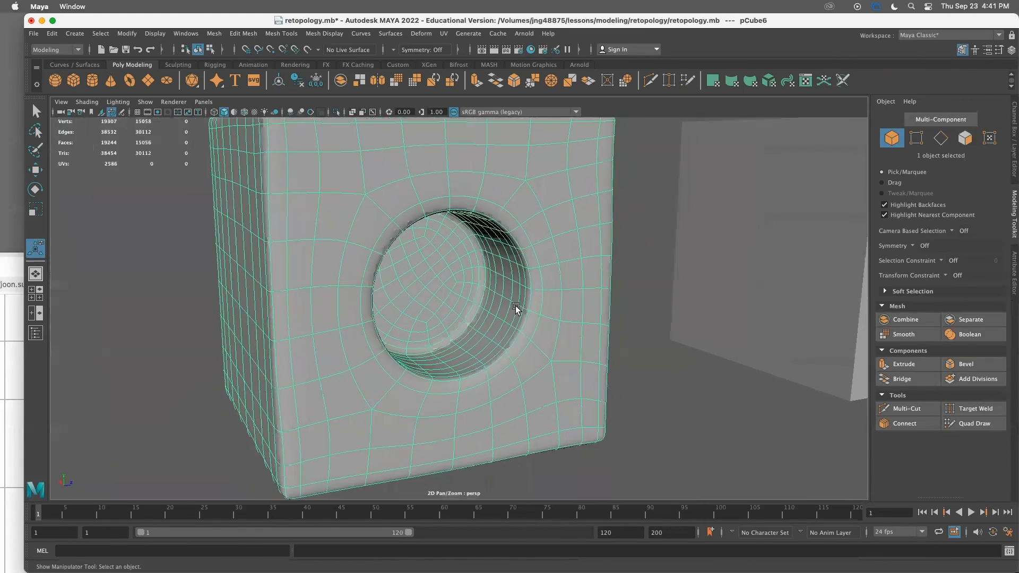
alt+drag(516, 307, 497, 308)
alt+right_drag(412, 338, 484, 359)
alt+drag(485, 359, 494, 354)
alt+right_drag(494, 354, 400, 321)
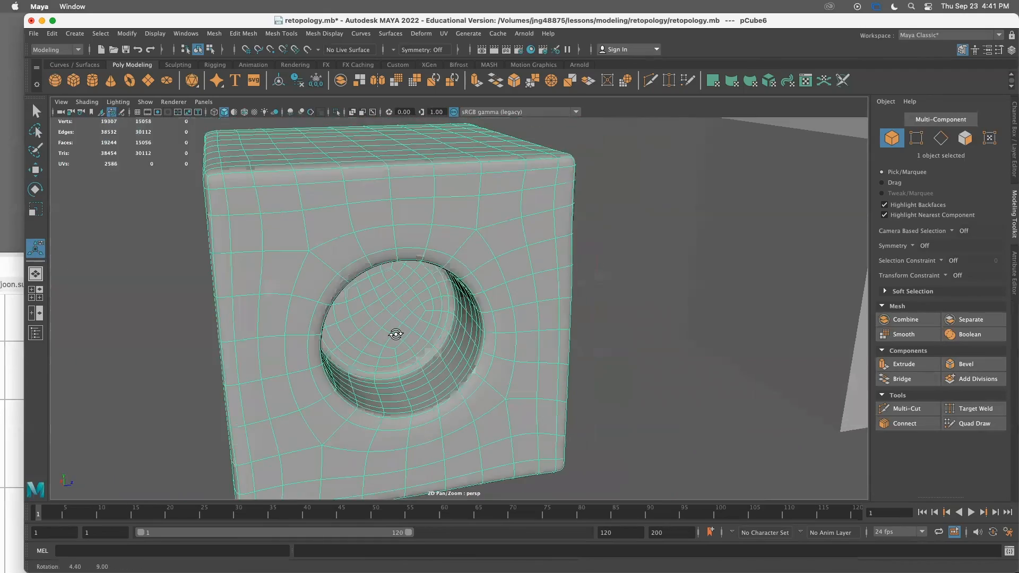